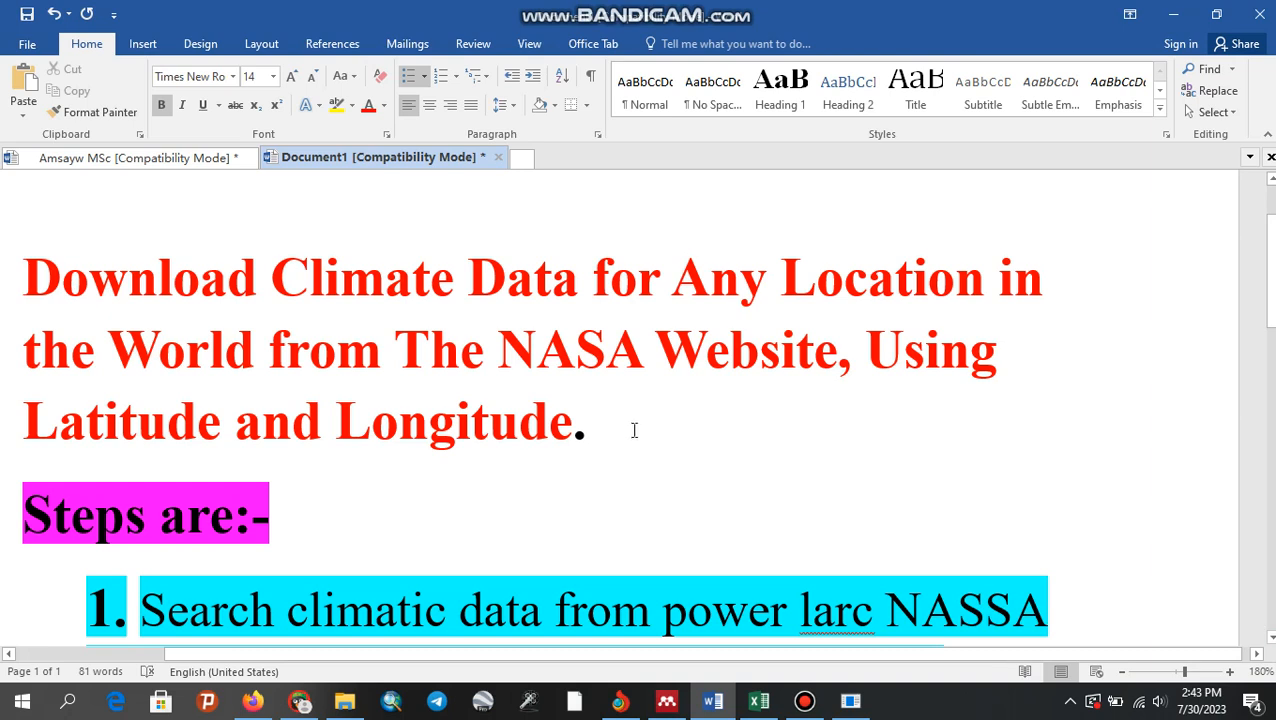
# Step: Read through the document's title on downloading NASA climate data and the listed steps beneath it
pyautogui.moveTo(21, 271); pyautogui.dragTo(843, 459)
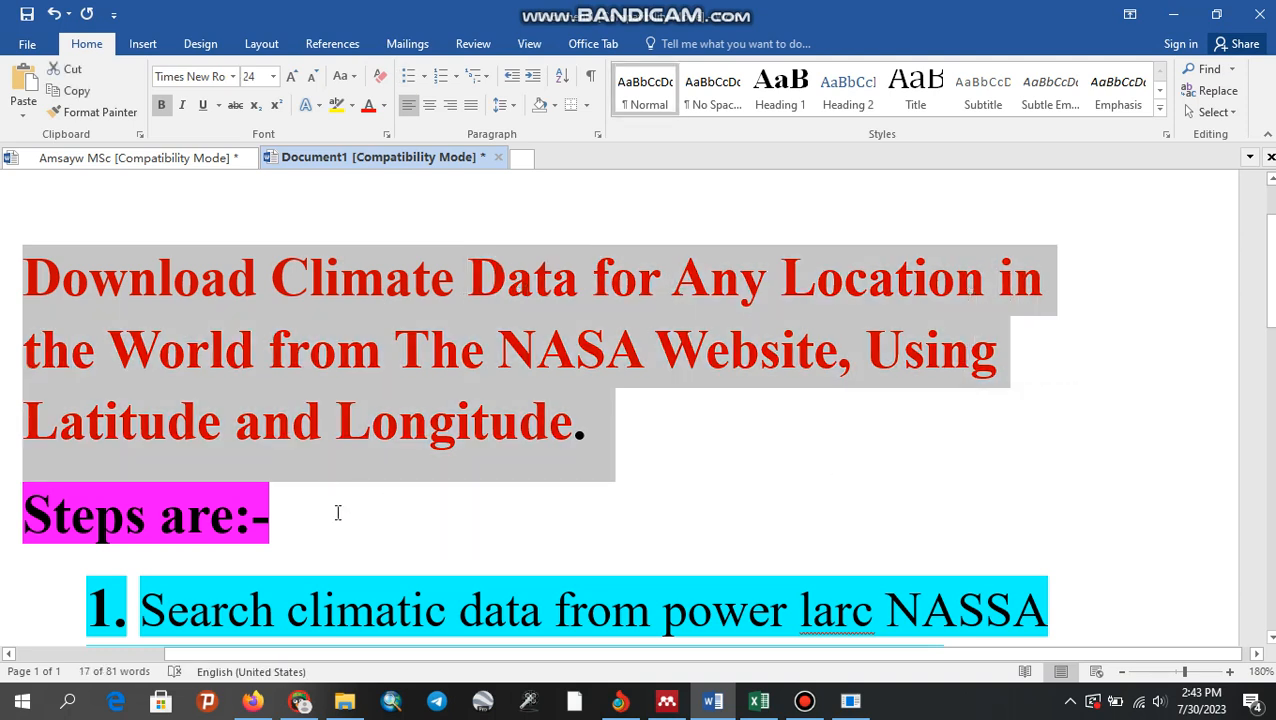
pyautogui.press('Down')
pyautogui.press('Down')
pyautogui.press('Down')
pyautogui.press('Down')
pyautogui.press('Down')
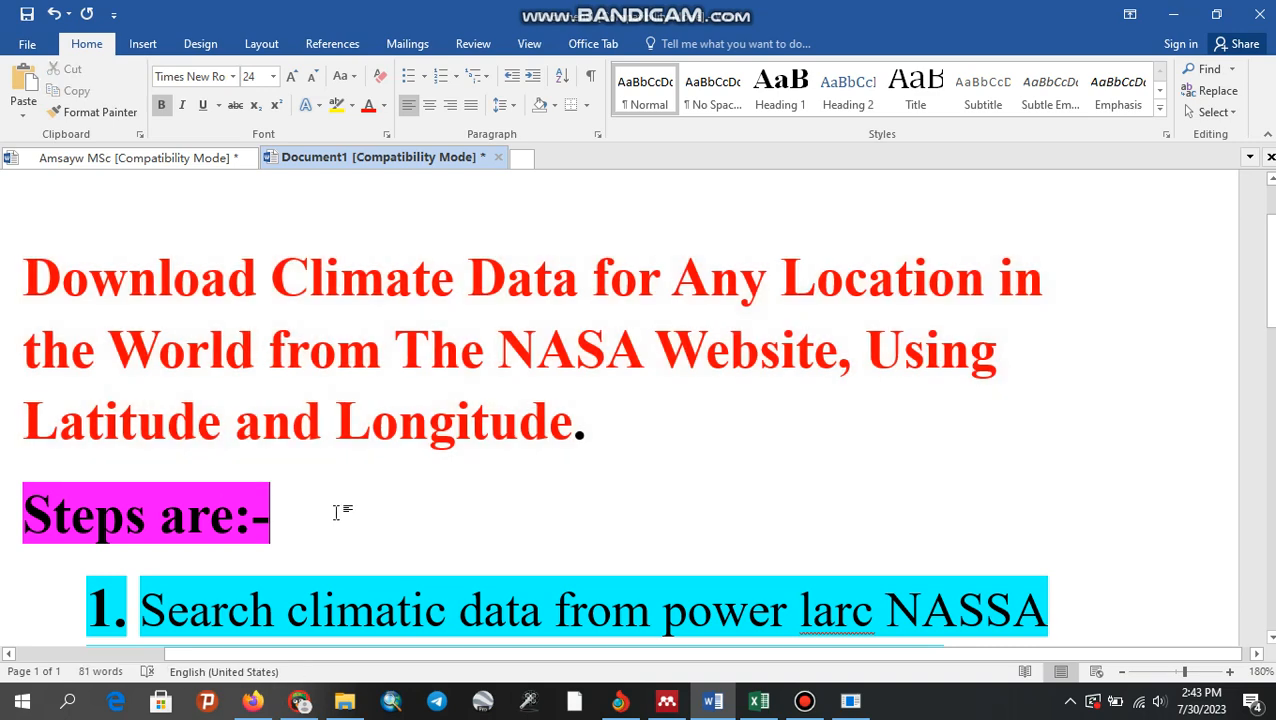
pyautogui.press('Down')
pyautogui.press('Down')
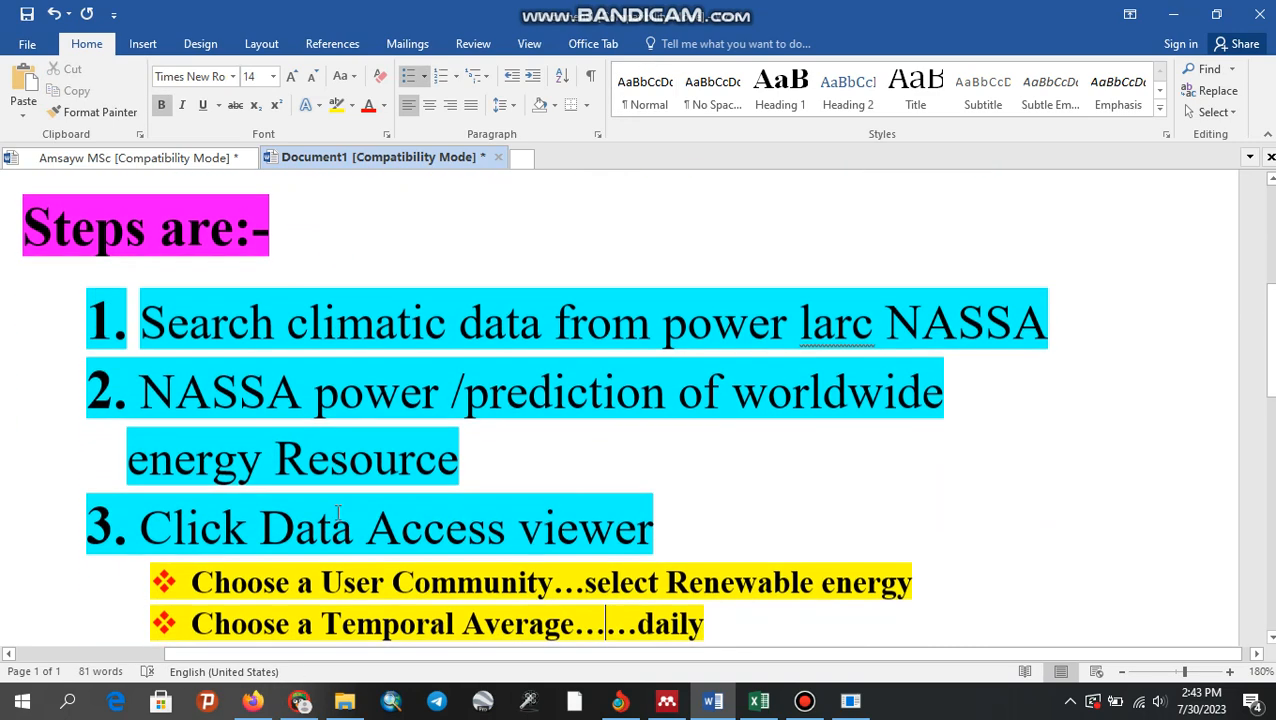
pyautogui.press('Down')
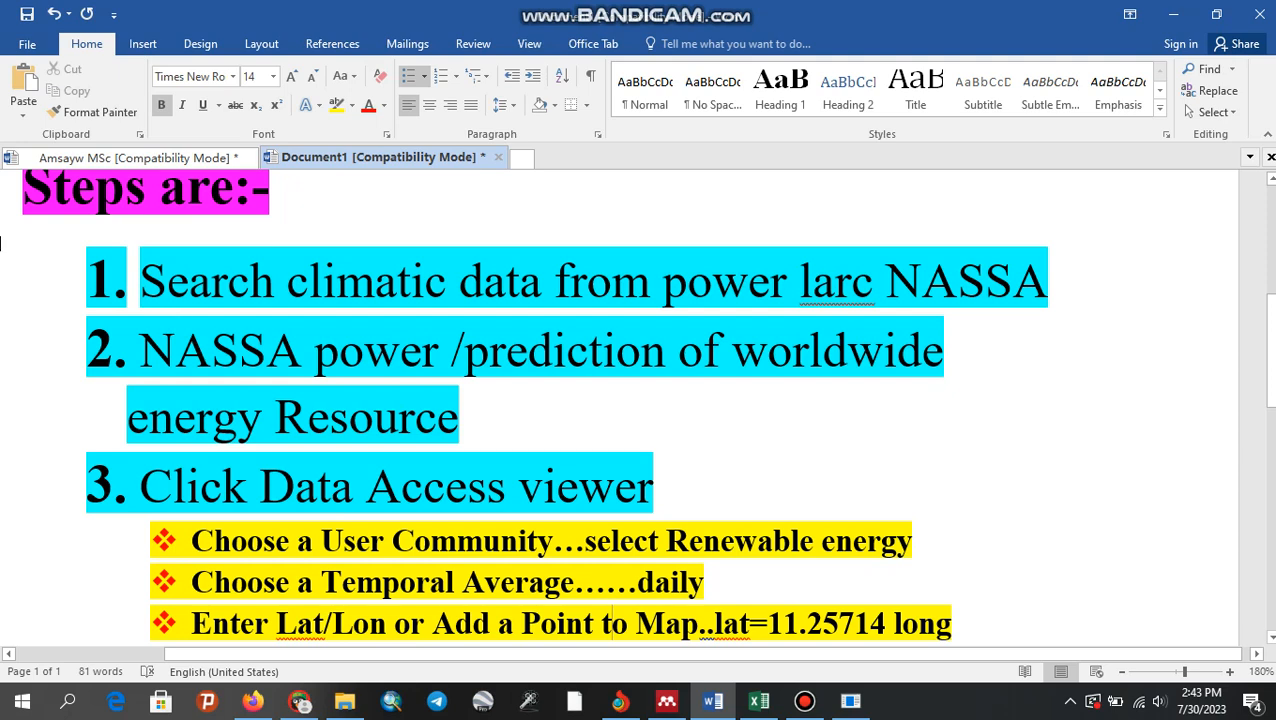
# Step: Copy the phrase "climatic data from power larc NASSA" from step 1 of the Word document
pyautogui.moveTo(290, 285); pyautogui.dragTo(1002, 287)
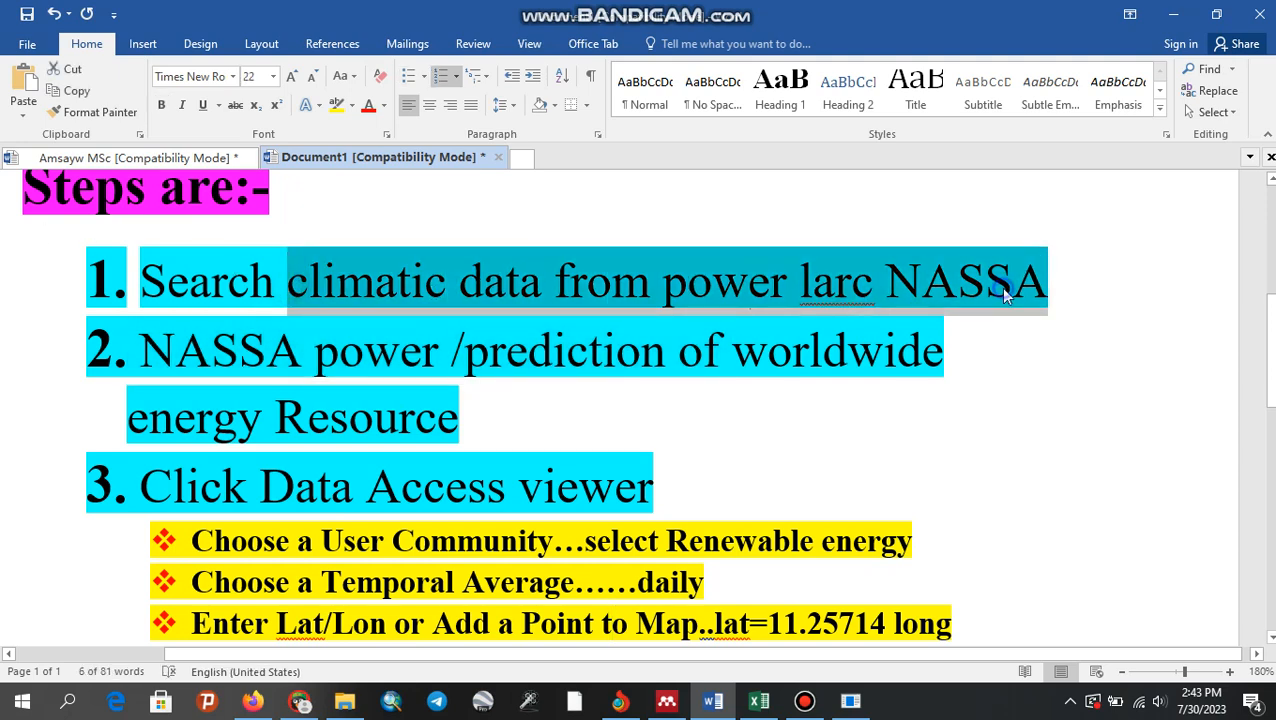
pyautogui.rightClick(1030, 287)
pyautogui.click(1062, 322)
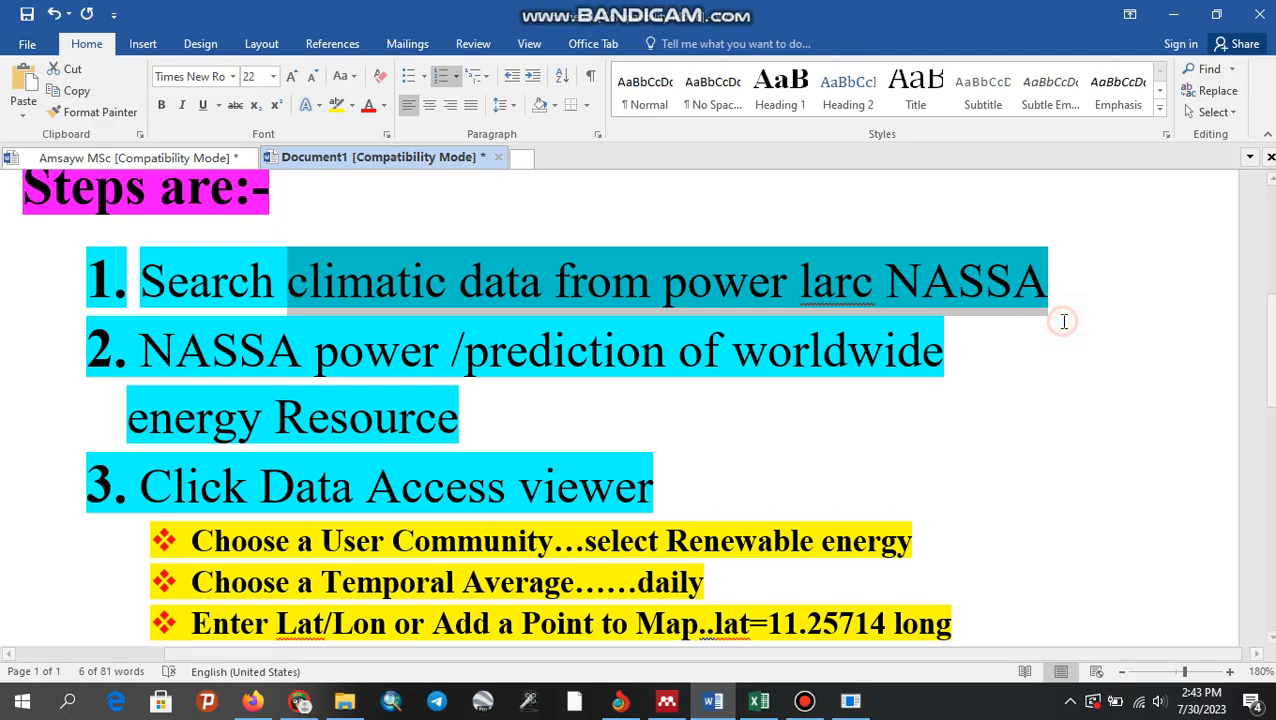
# Step: Switch to Firefox, search for the copied phrase and open the NASA POWER | Prediction Of Worldwide Energy Resources result
pyautogui.click(299, 701)
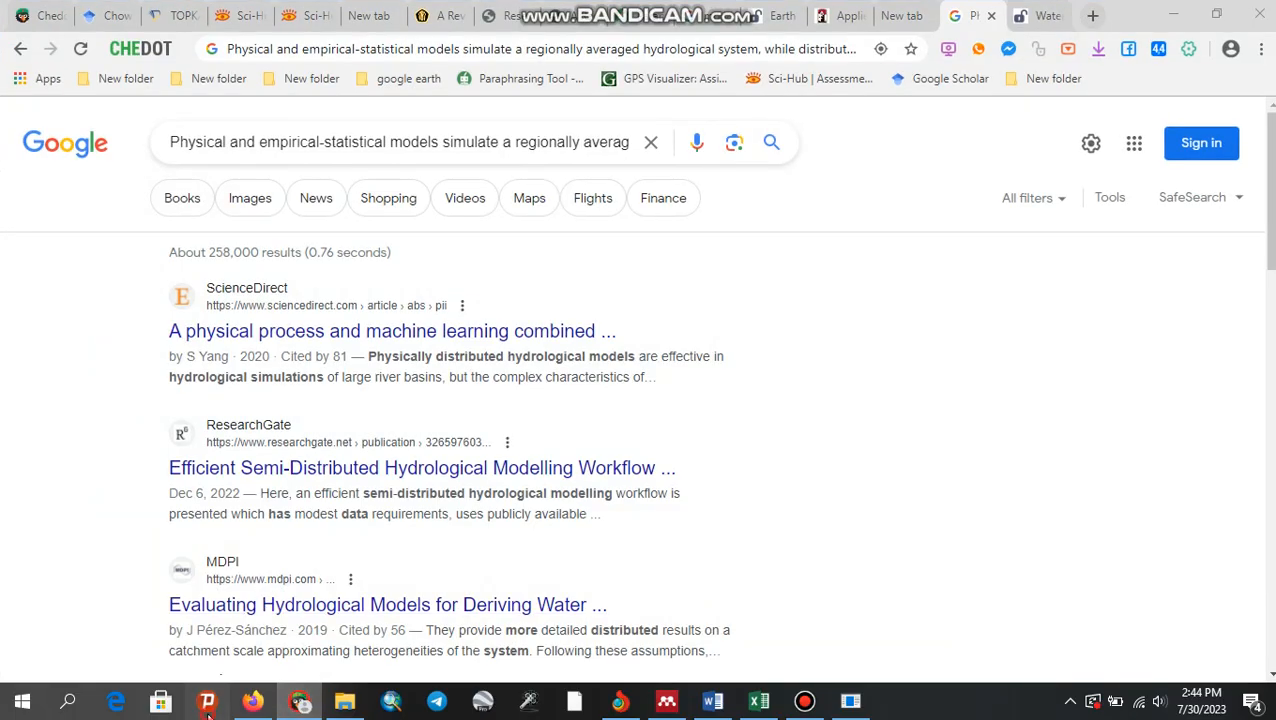
pyautogui.click(252, 701)
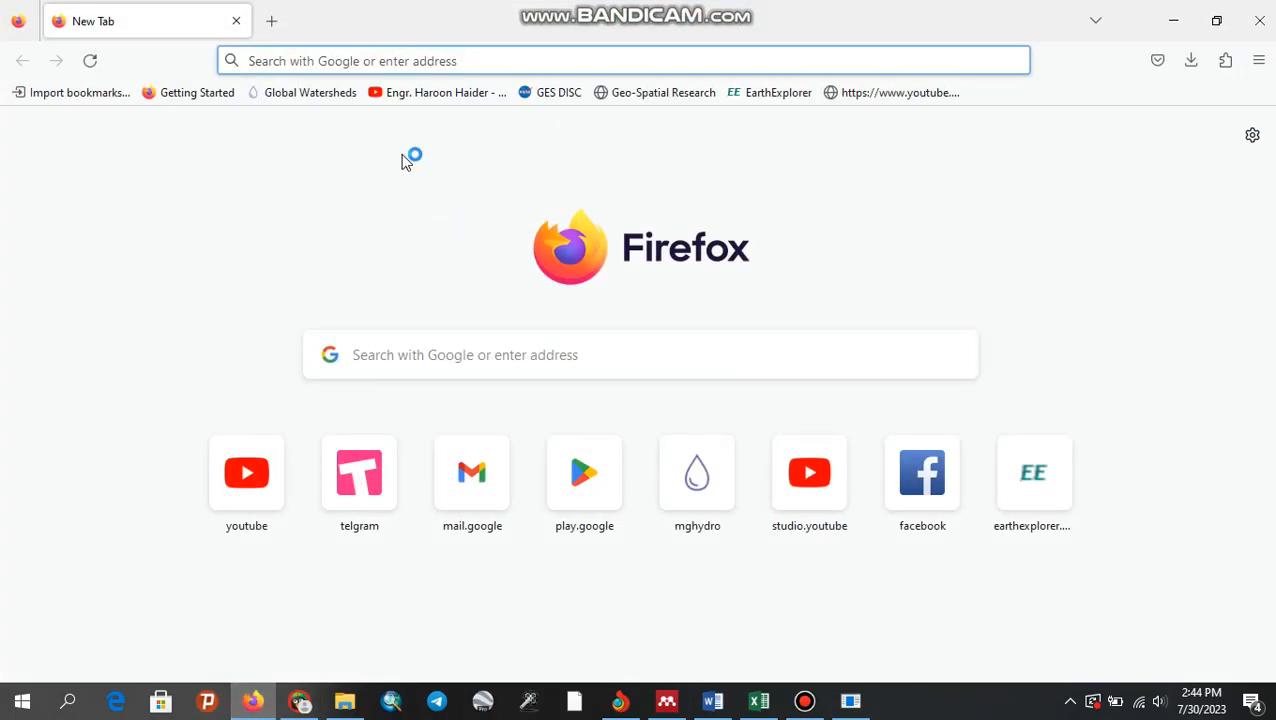
pyautogui.hotkey('ctrl', 'v')
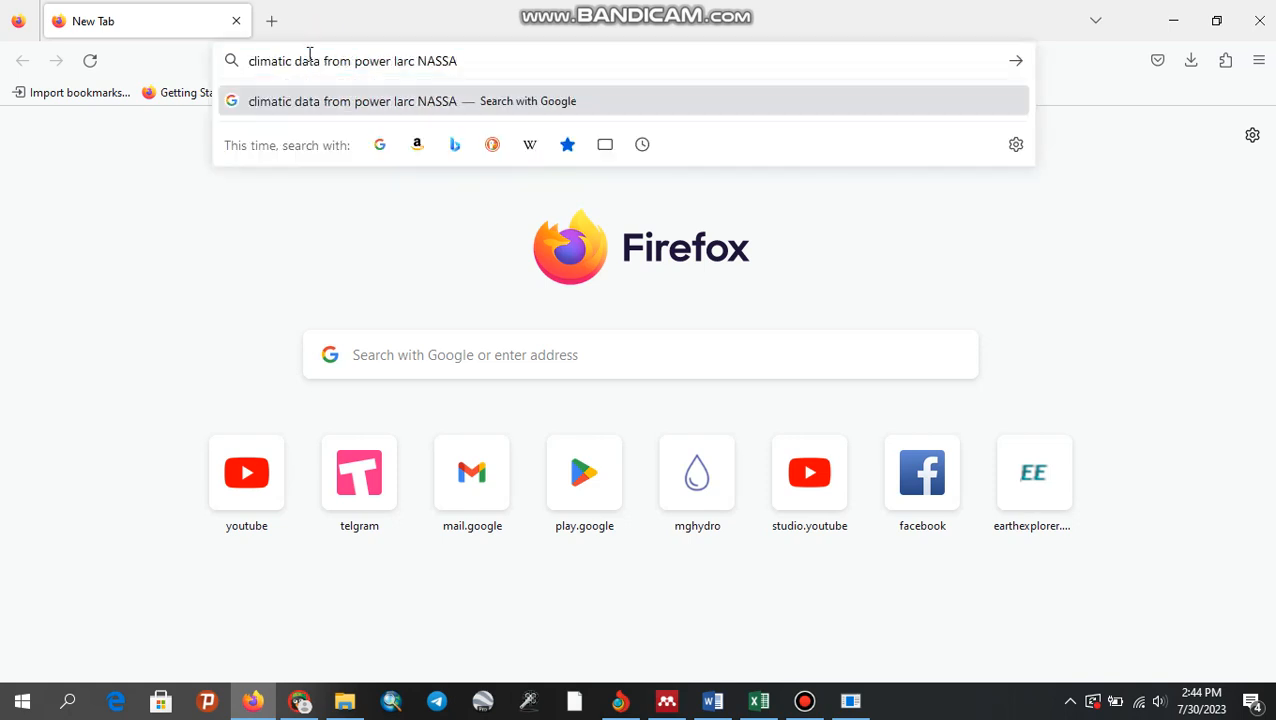
pyautogui.press('Return')
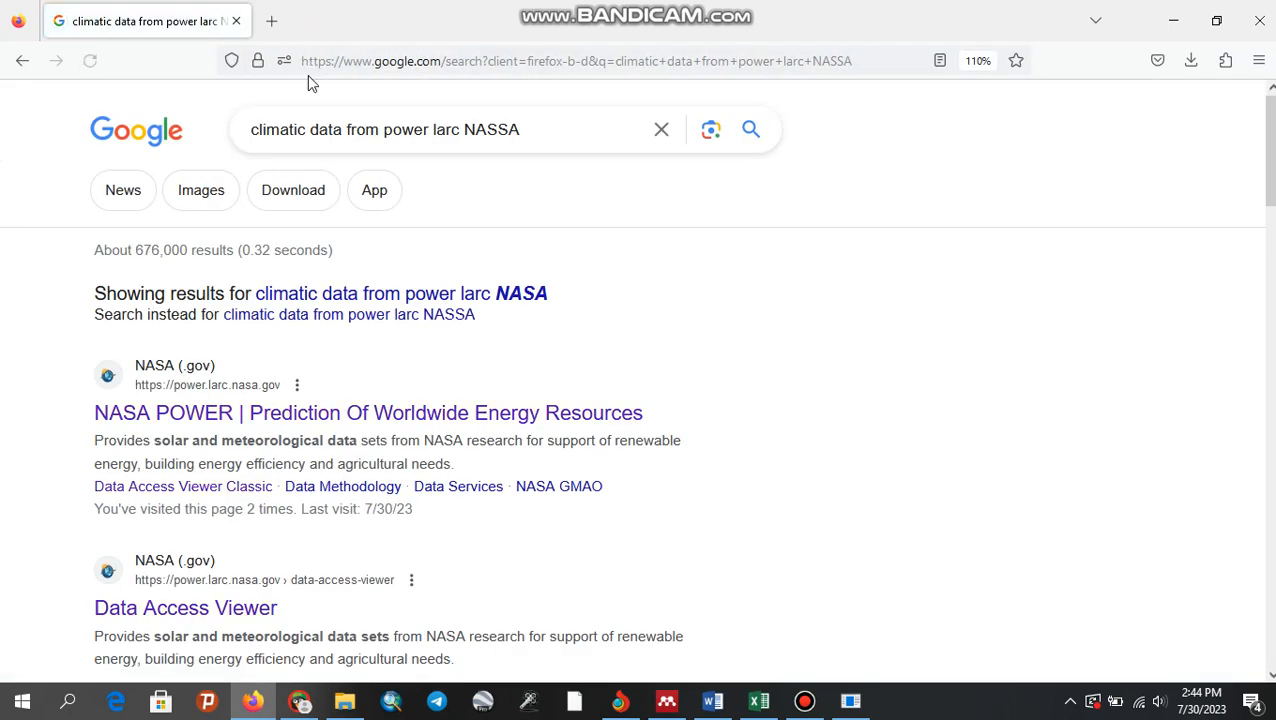
pyautogui.click(328, 421)
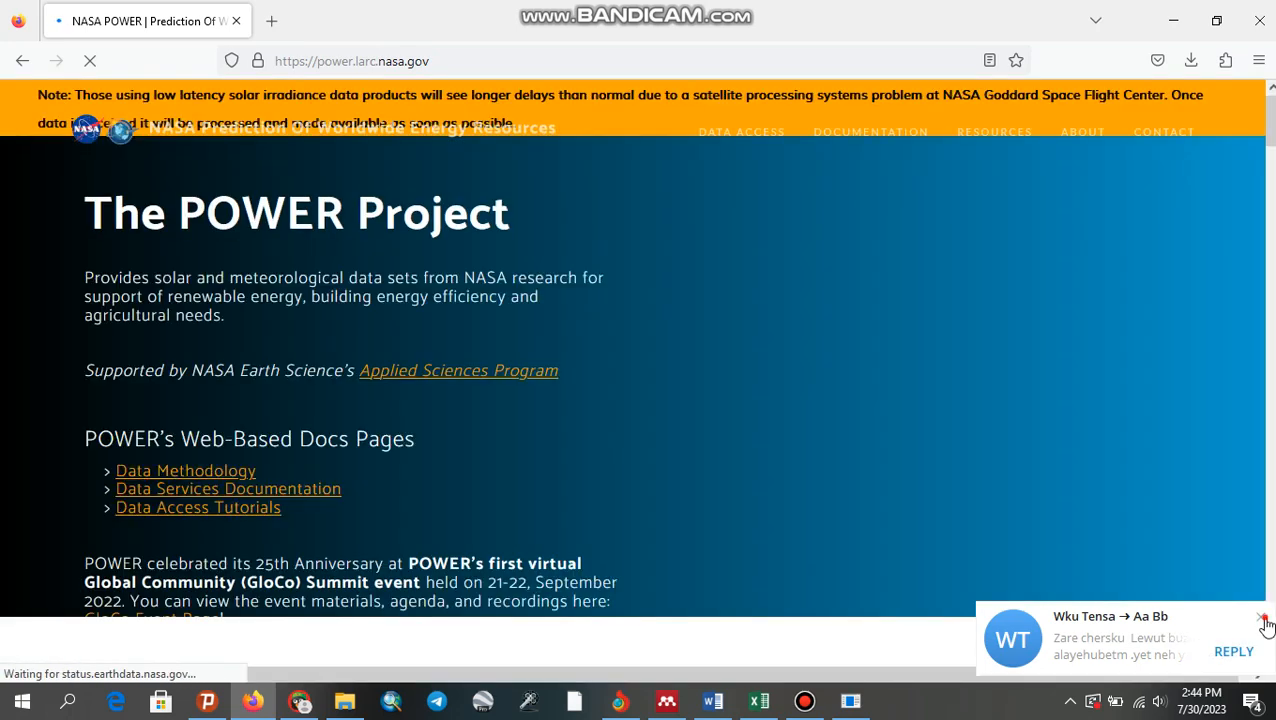
pyautogui.click(1262, 617)
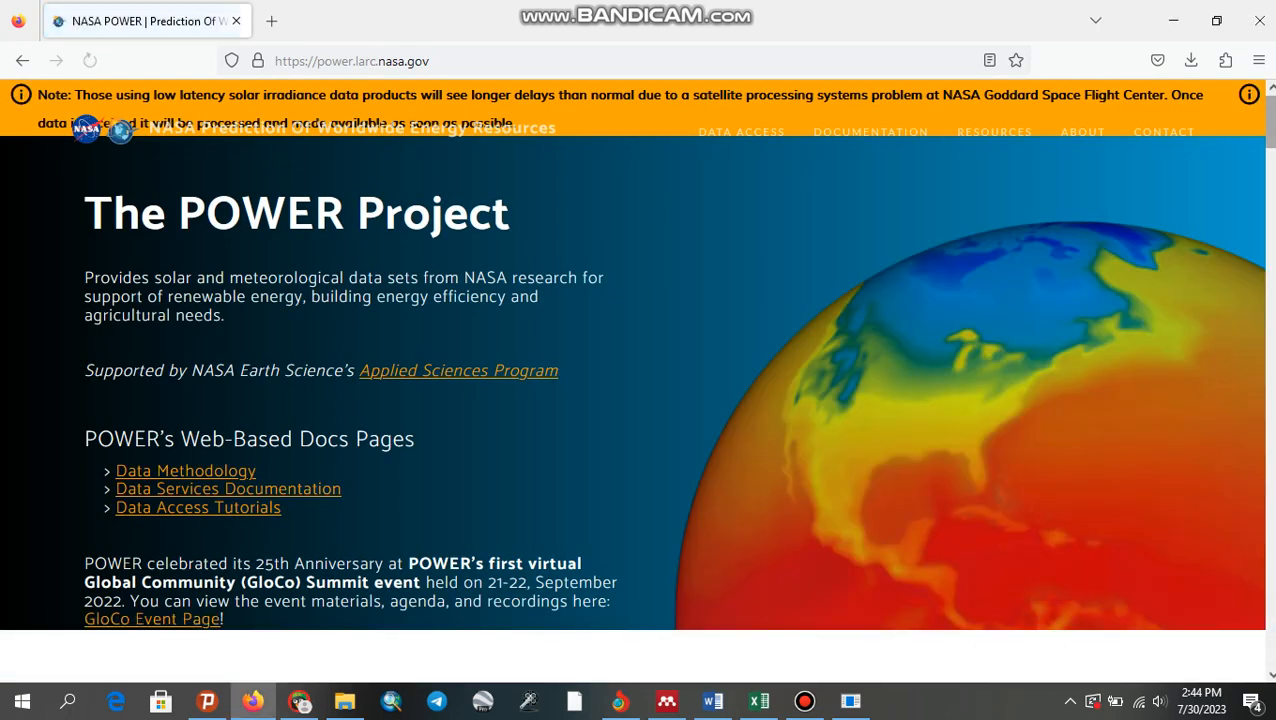
# Step: Switch to the Word document and review steps 2 and 3 of the instructions
pyautogui.click(712, 701)
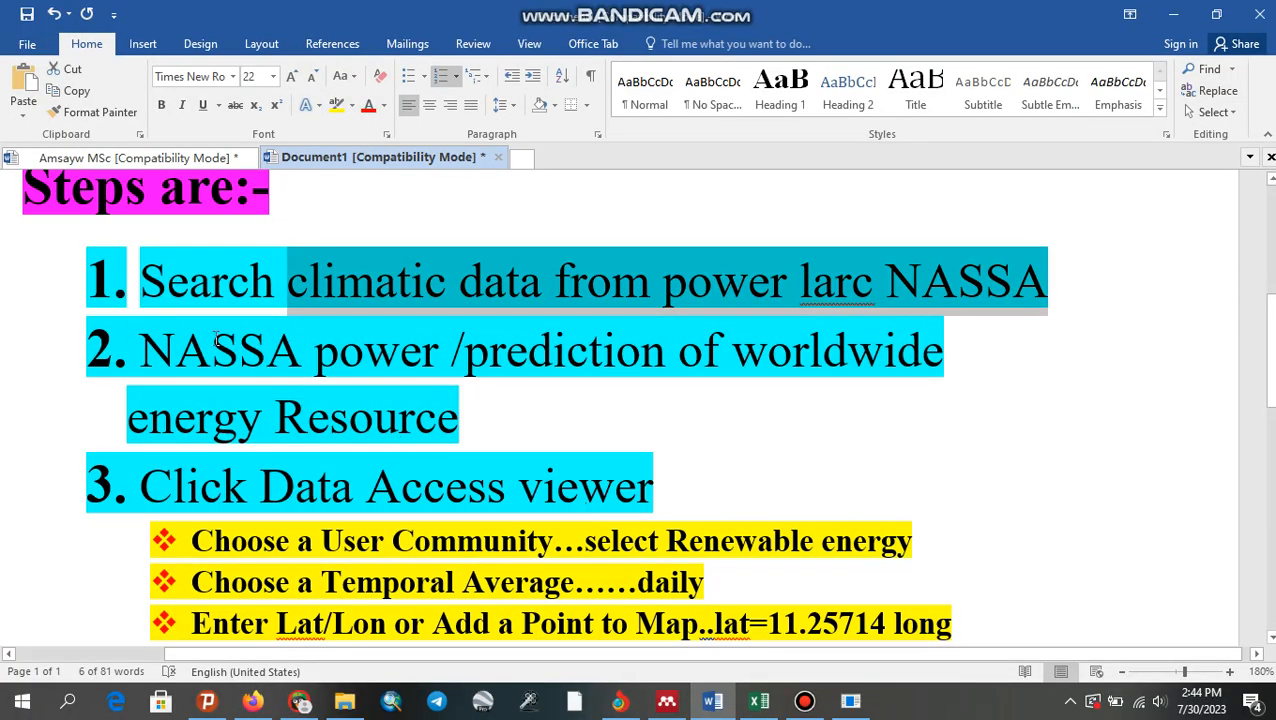
pyautogui.moveTo(141, 360); pyautogui.dragTo(391, 398)
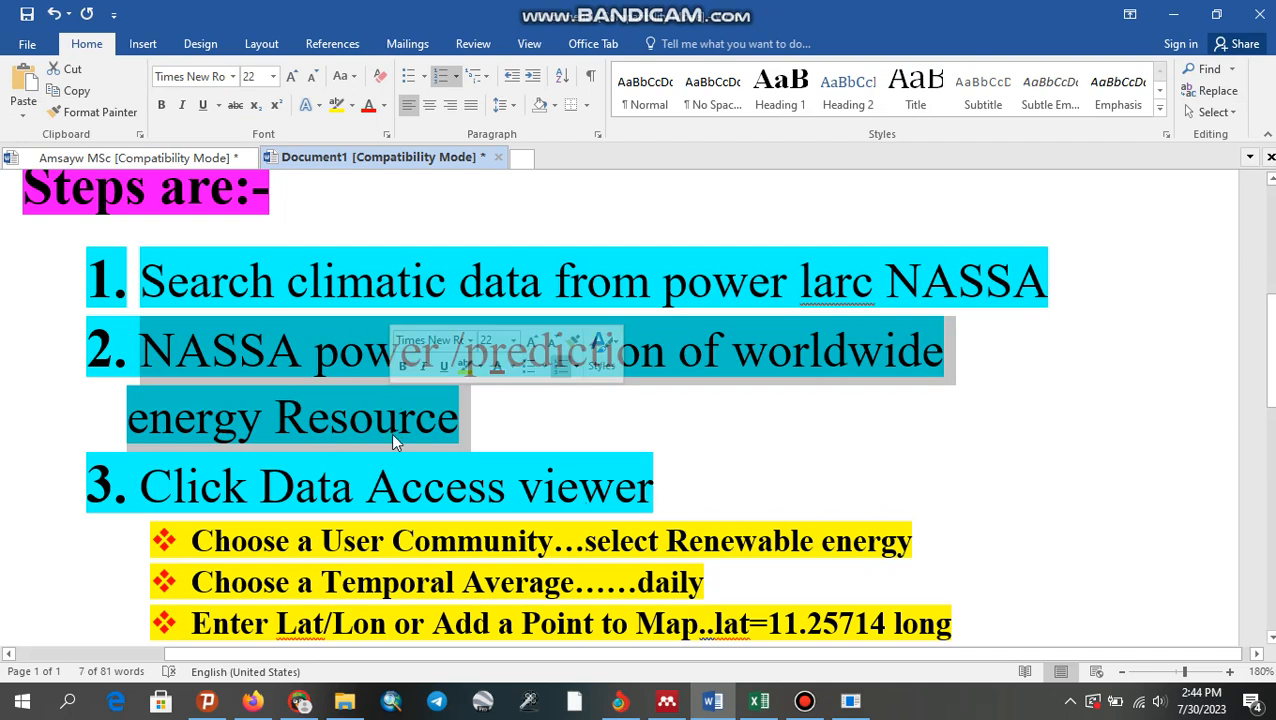
pyautogui.click(270, 491)
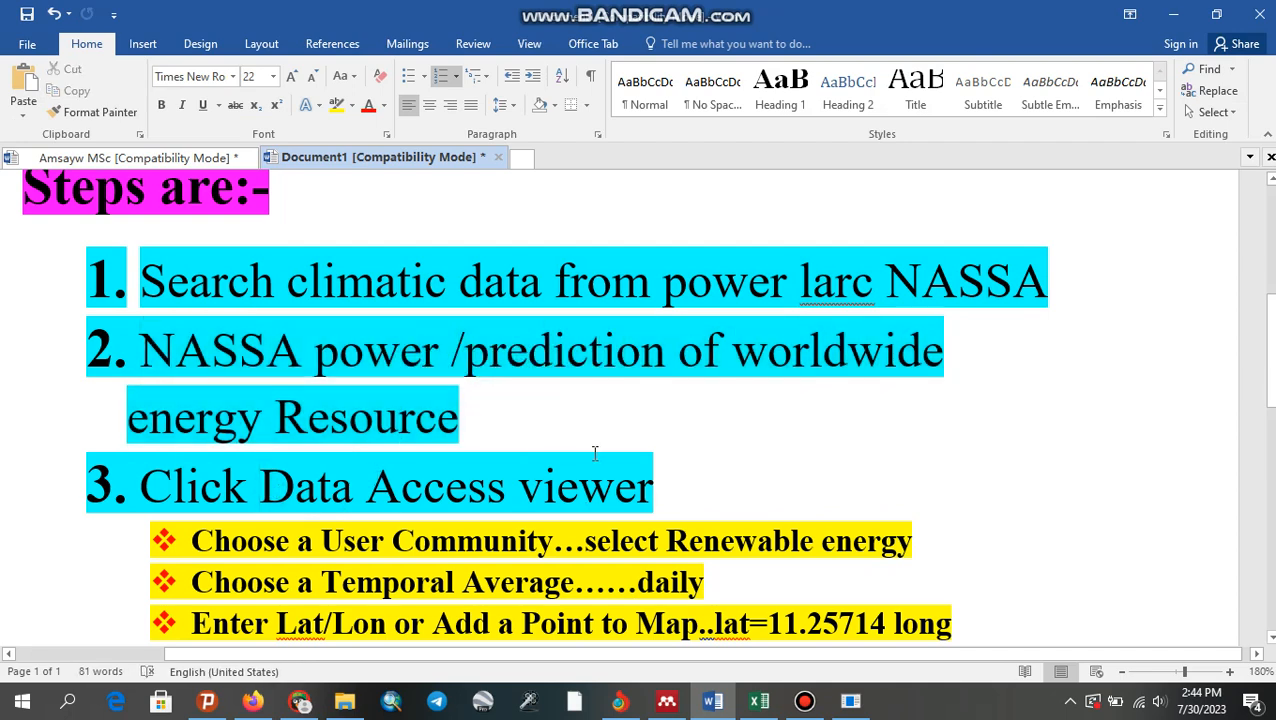
# Step: Return to the NASA POWER site in Firefox and open the Classic version of the Data Access Viewer
pyautogui.click(253, 701)
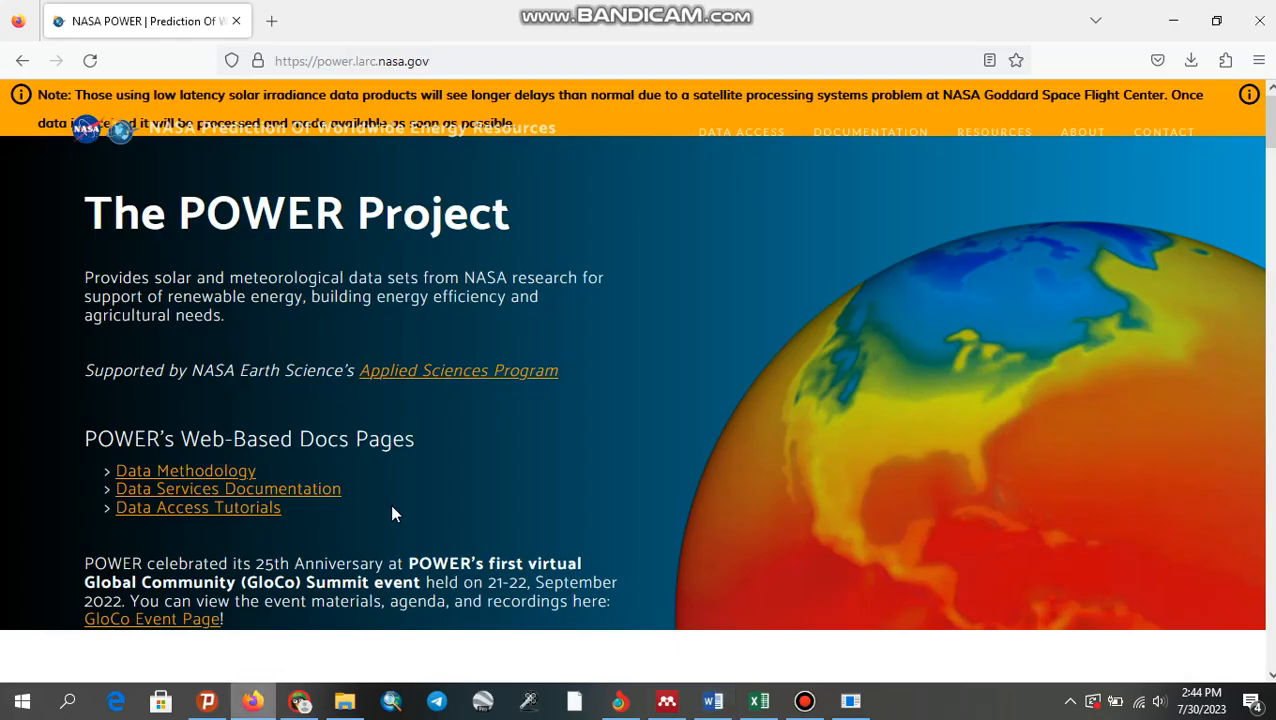
pyautogui.scroll(-6, 1049, 207)
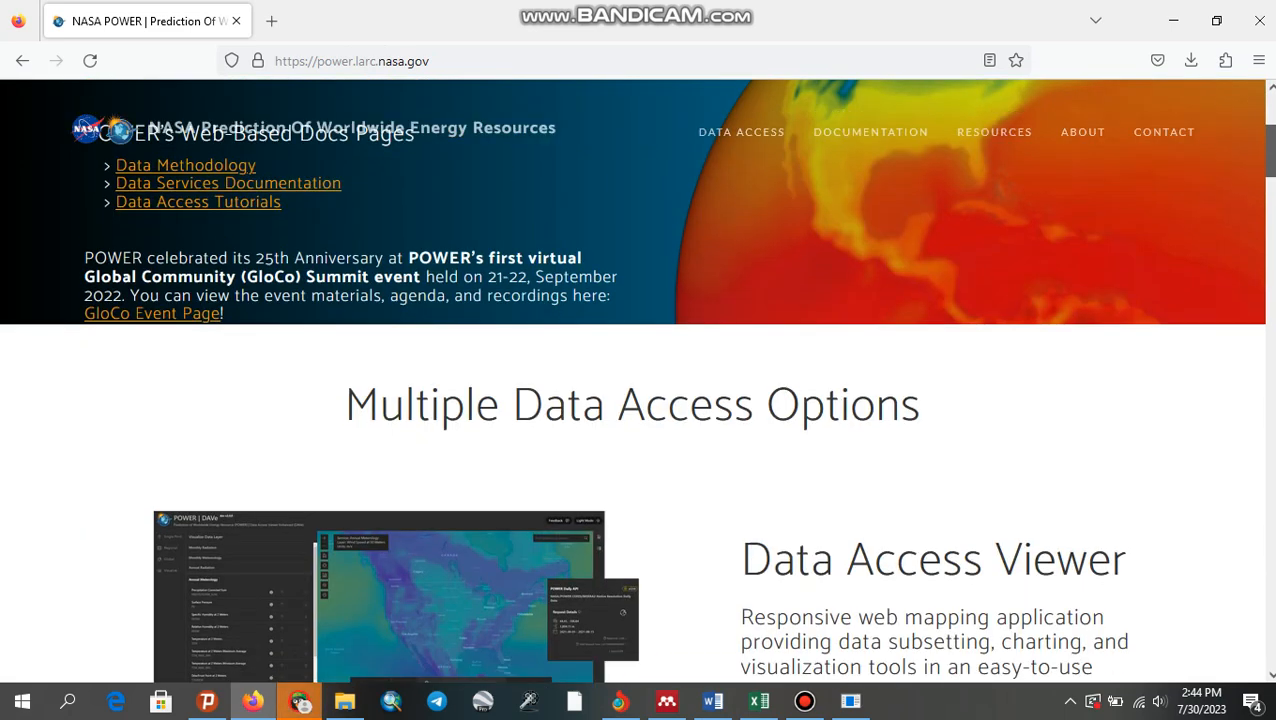
pyautogui.moveTo(1271, 213); pyautogui.dragTo(1085, 214)
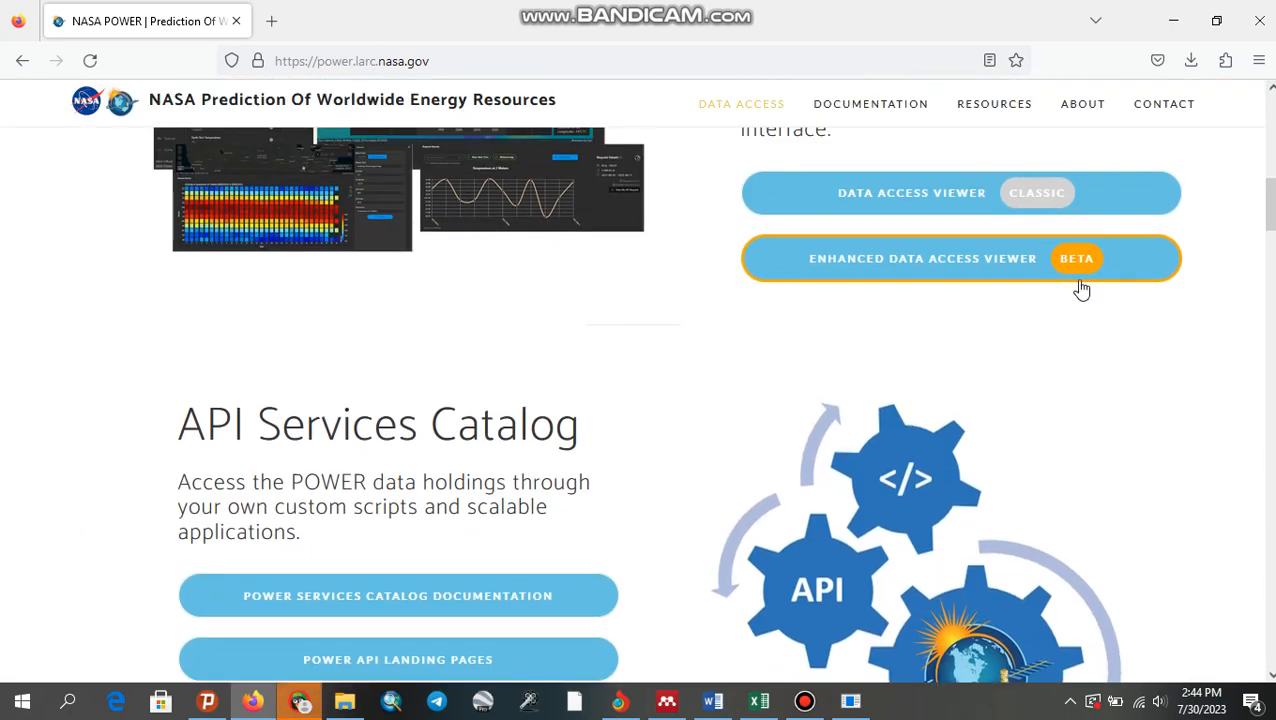
pyautogui.click(1019, 200)
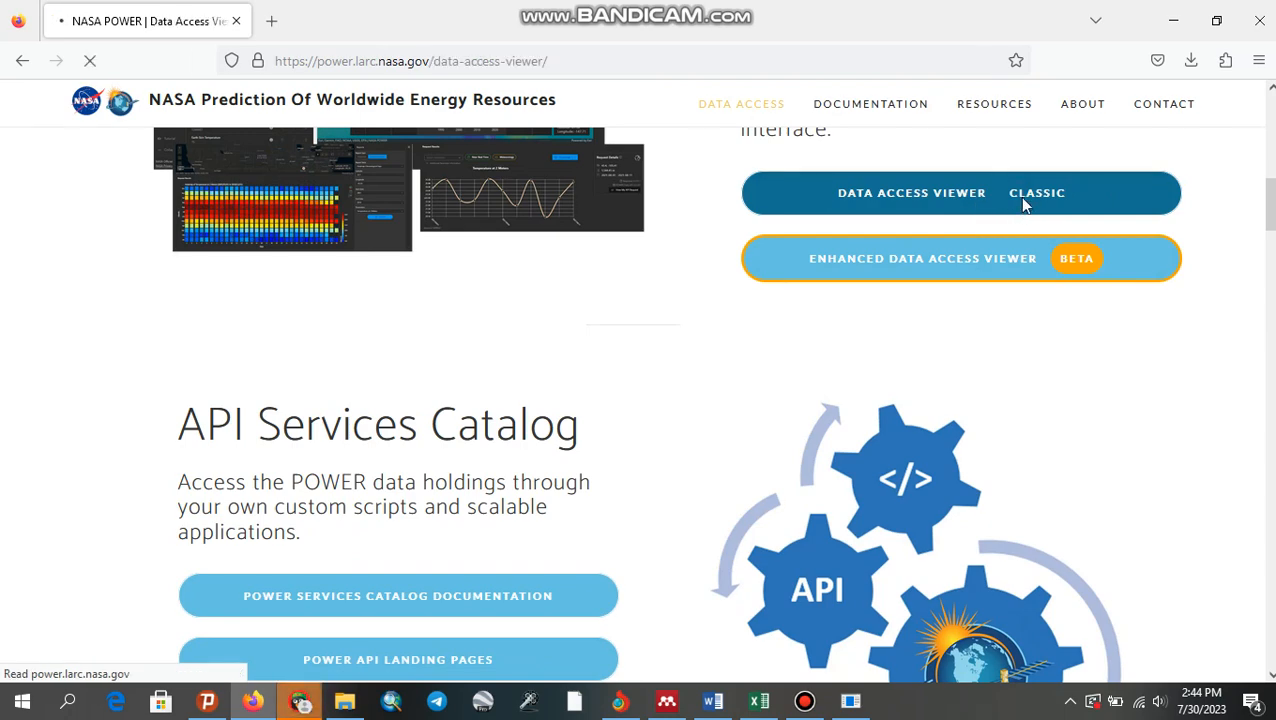
# Step: Switch to Word and review the Data Access Viewer settings listed under step 3, down to the final submission
pyautogui.click(712, 701)
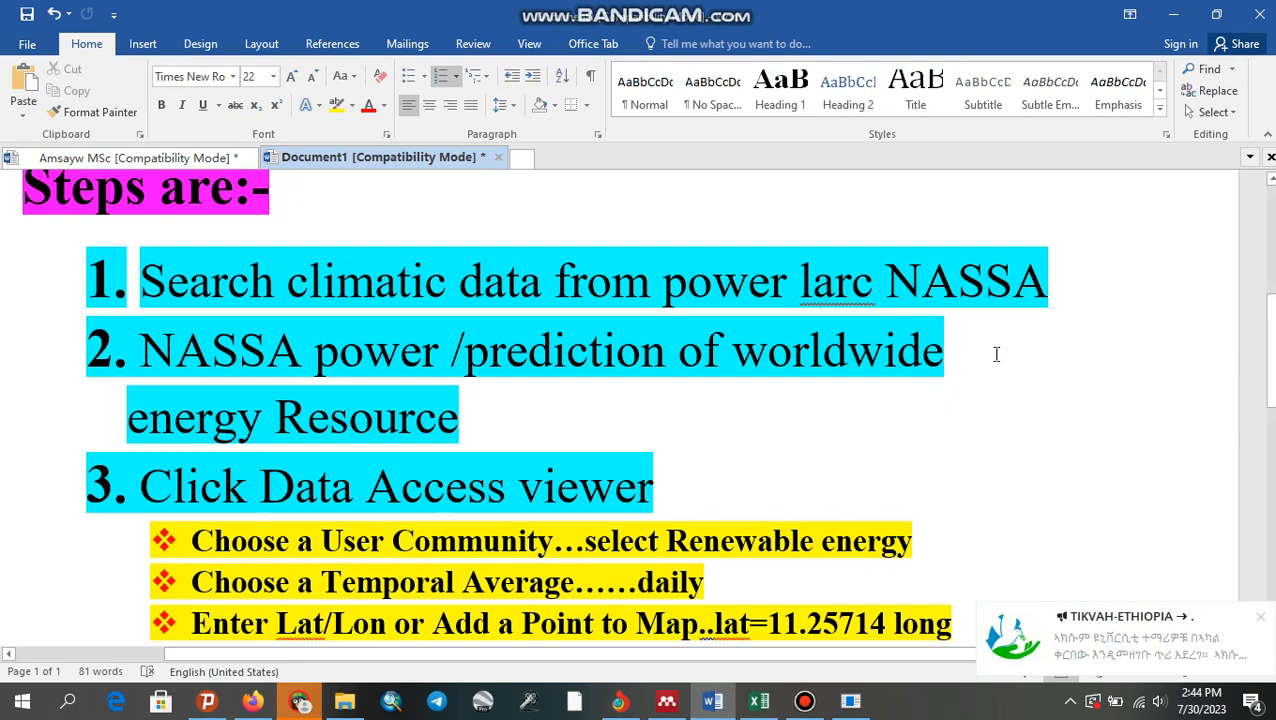
pyautogui.scroll(-3, 996, 354)
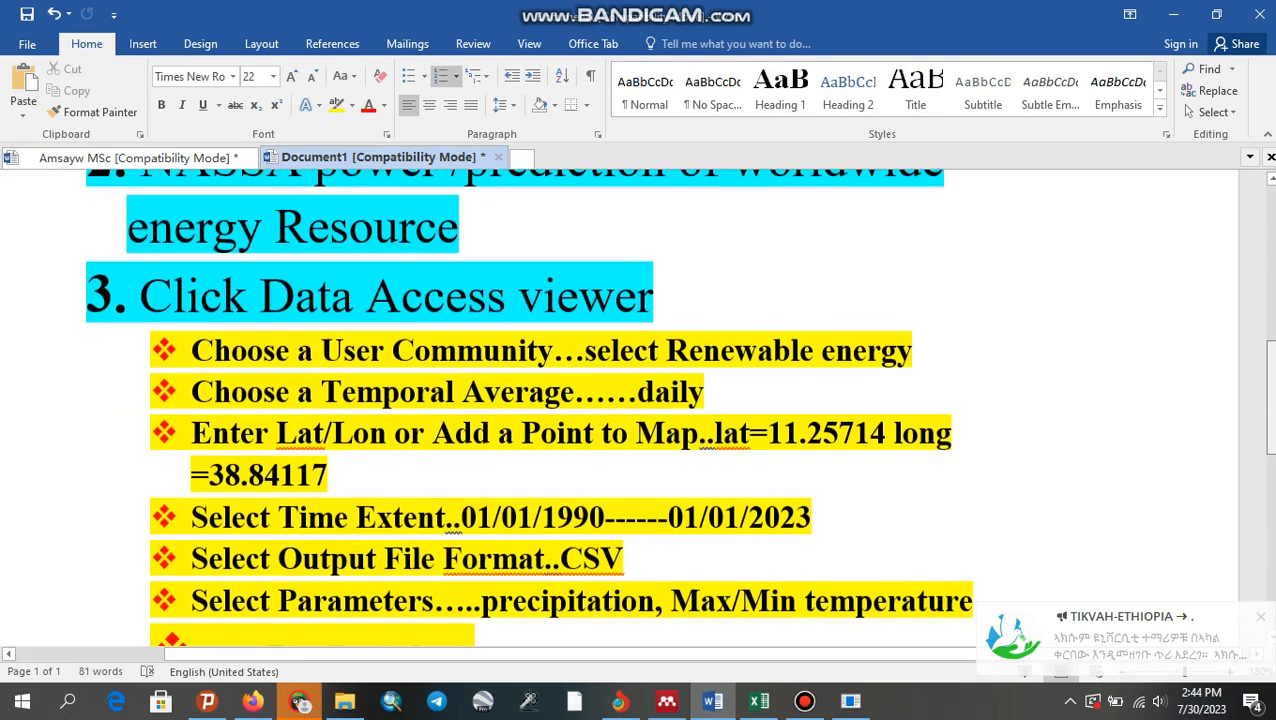
pyautogui.scroll(-3, 604, 265)
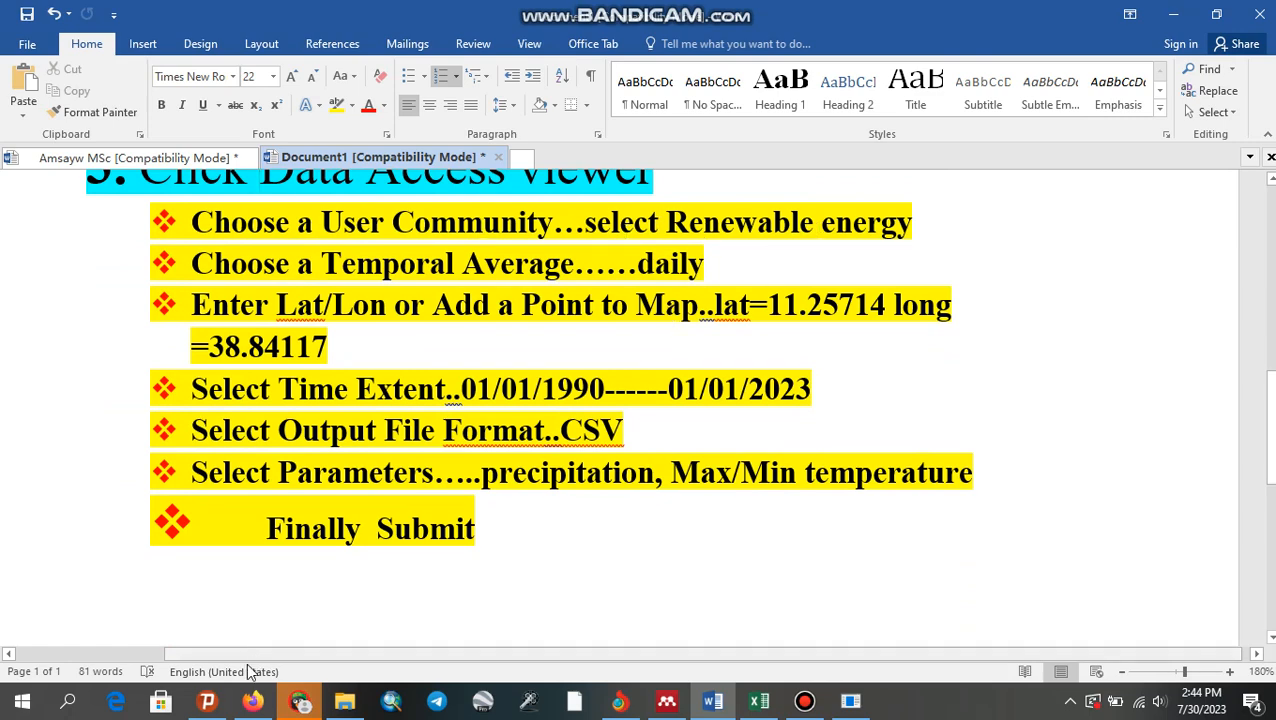
# Step: Return to the Data Access Viewer in Firefox and dismiss its welcome splash screen
pyautogui.click(252, 701)
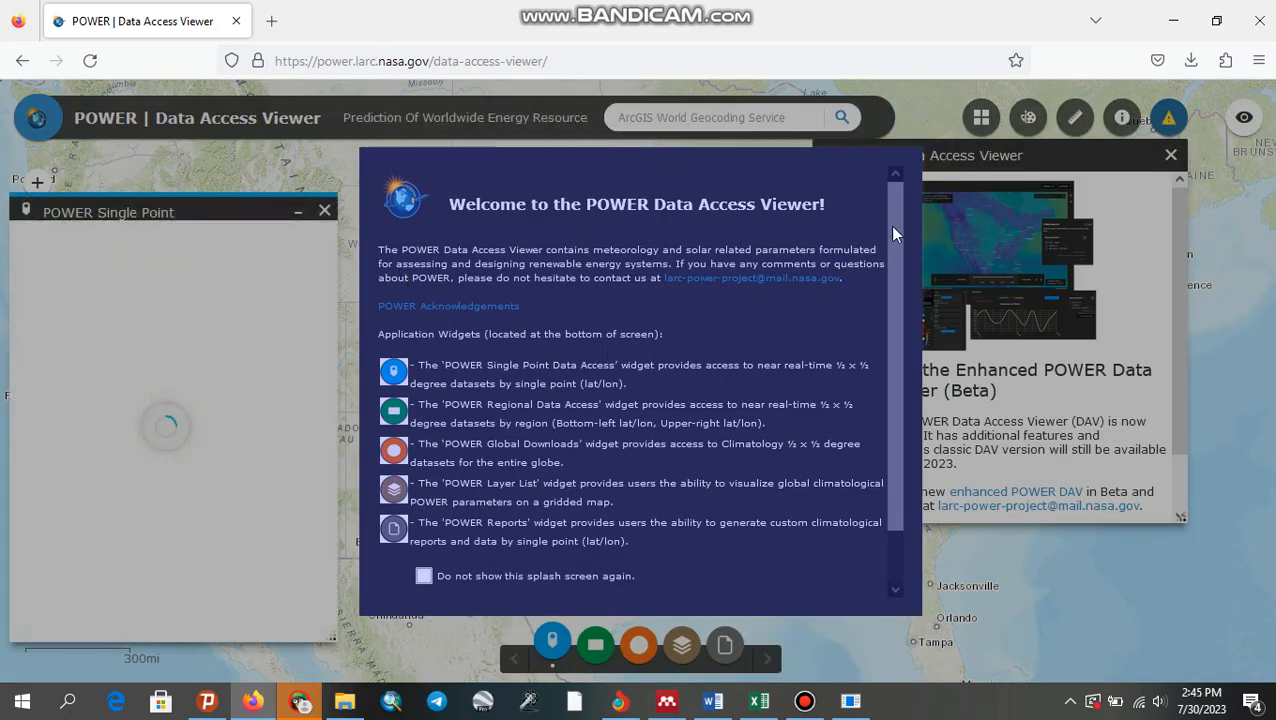
pyautogui.scroll(-2, 895, 300)
pyautogui.click(800, 567)
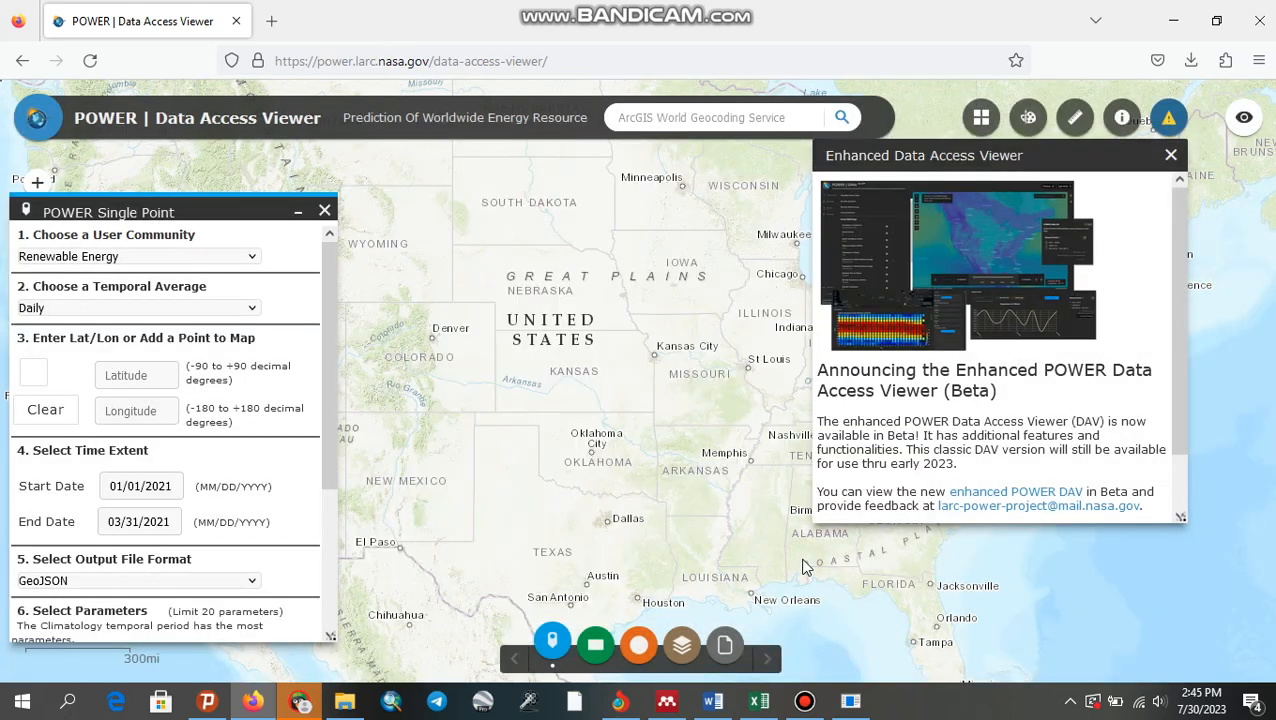
# Step: Choose Renewable Energy as the user community and Daily as the temporal average for the single point request
pyautogui.click(250, 257)
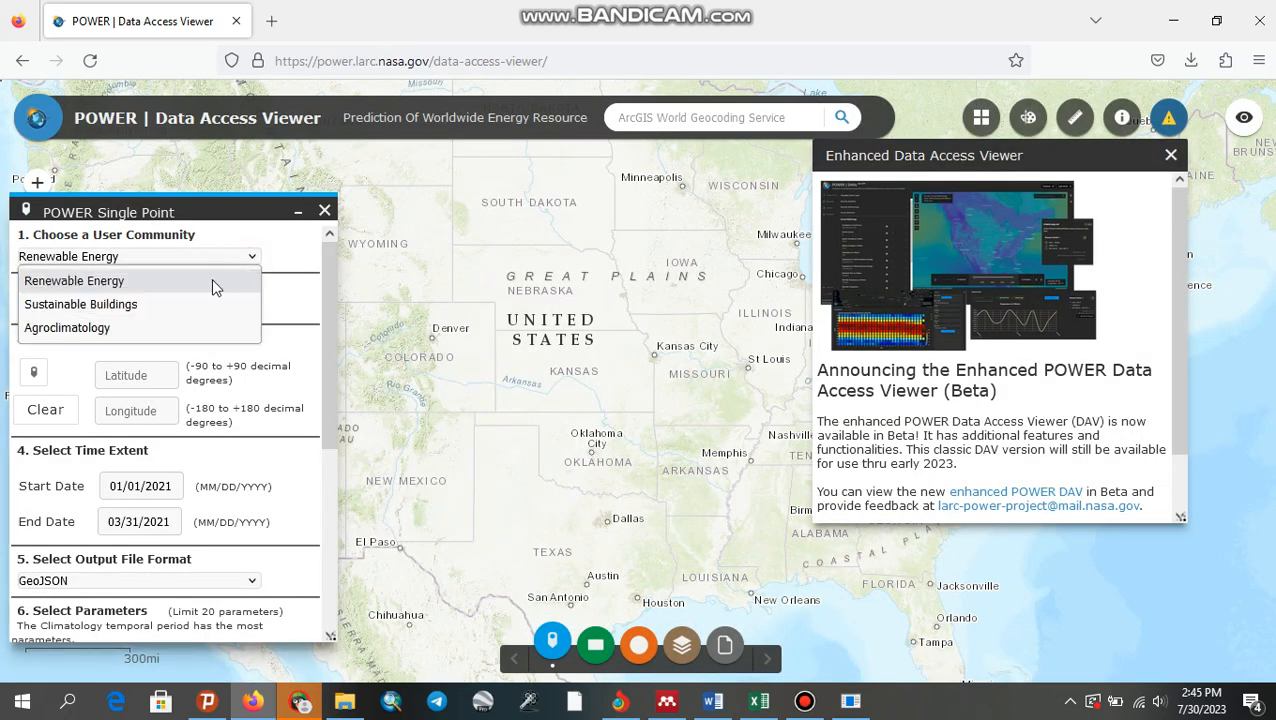
pyautogui.click(213, 284)
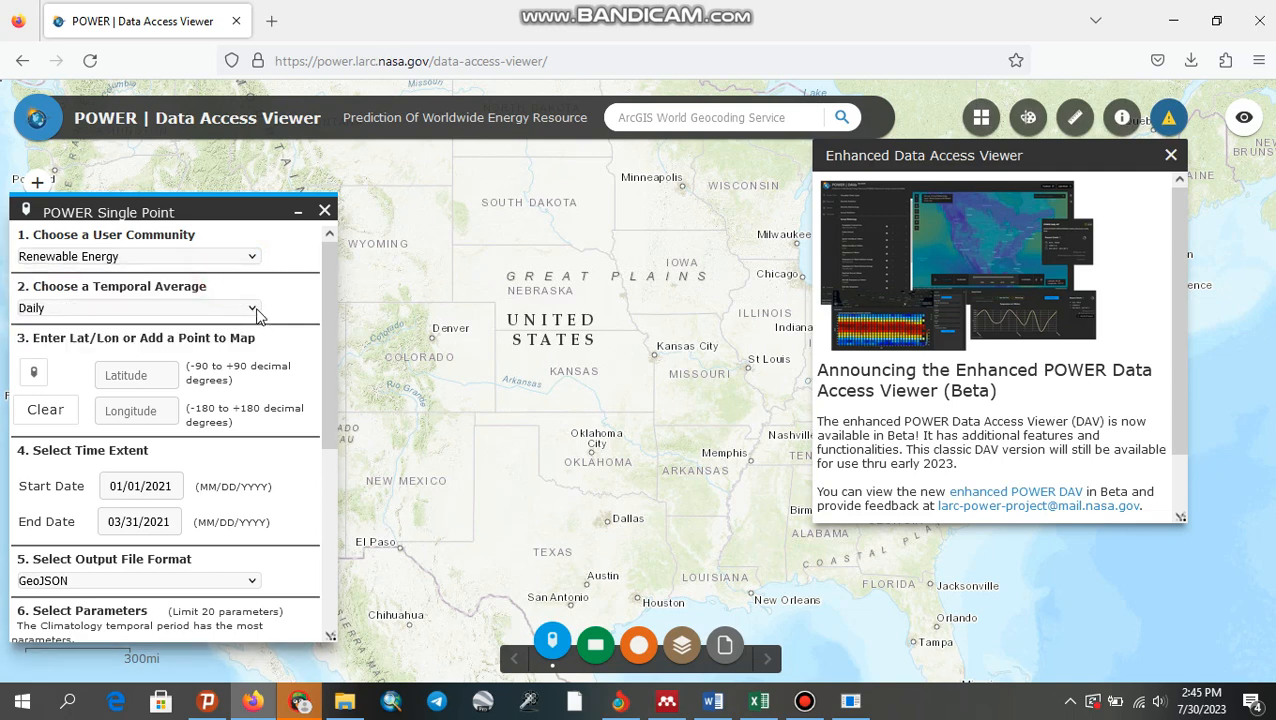
pyautogui.click(253, 308)
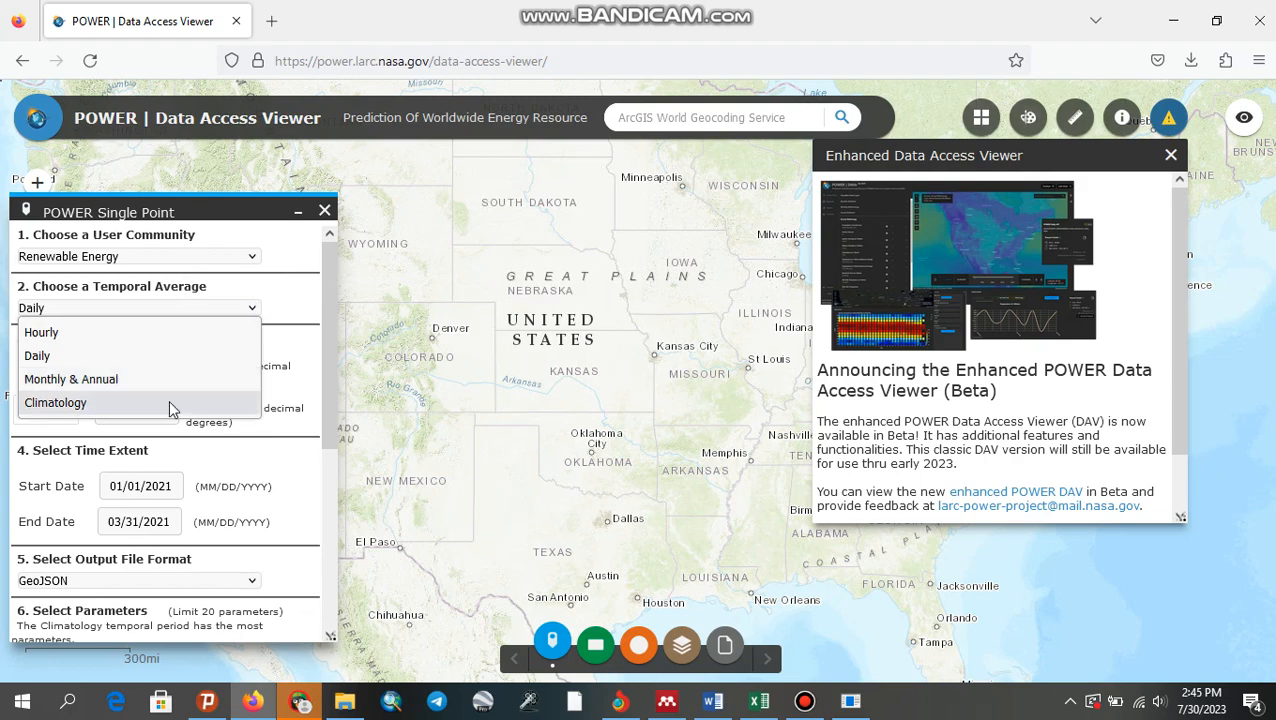
pyautogui.click(157, 356)
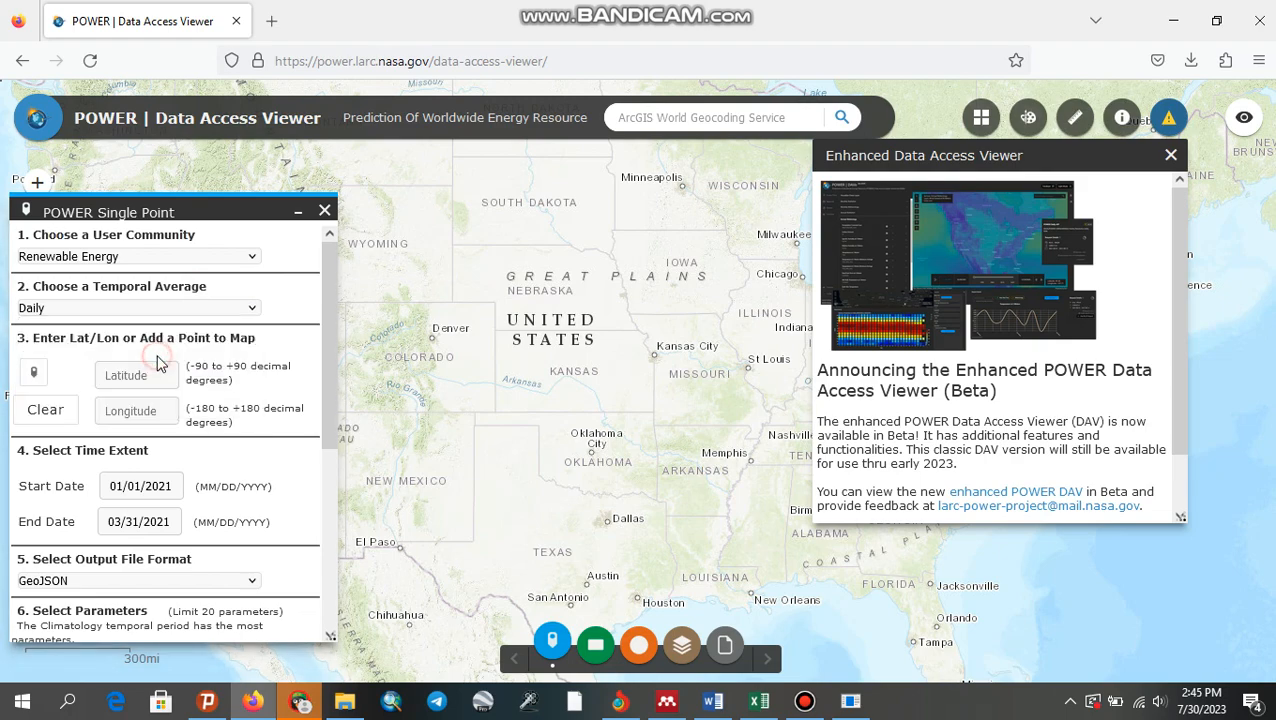
# Step: Copy the latitude 11.25714 and longitude 38.84117 text from the Word instructions and return to the Data Access Viewer in Firefox
pyautogui.click(712, 703)
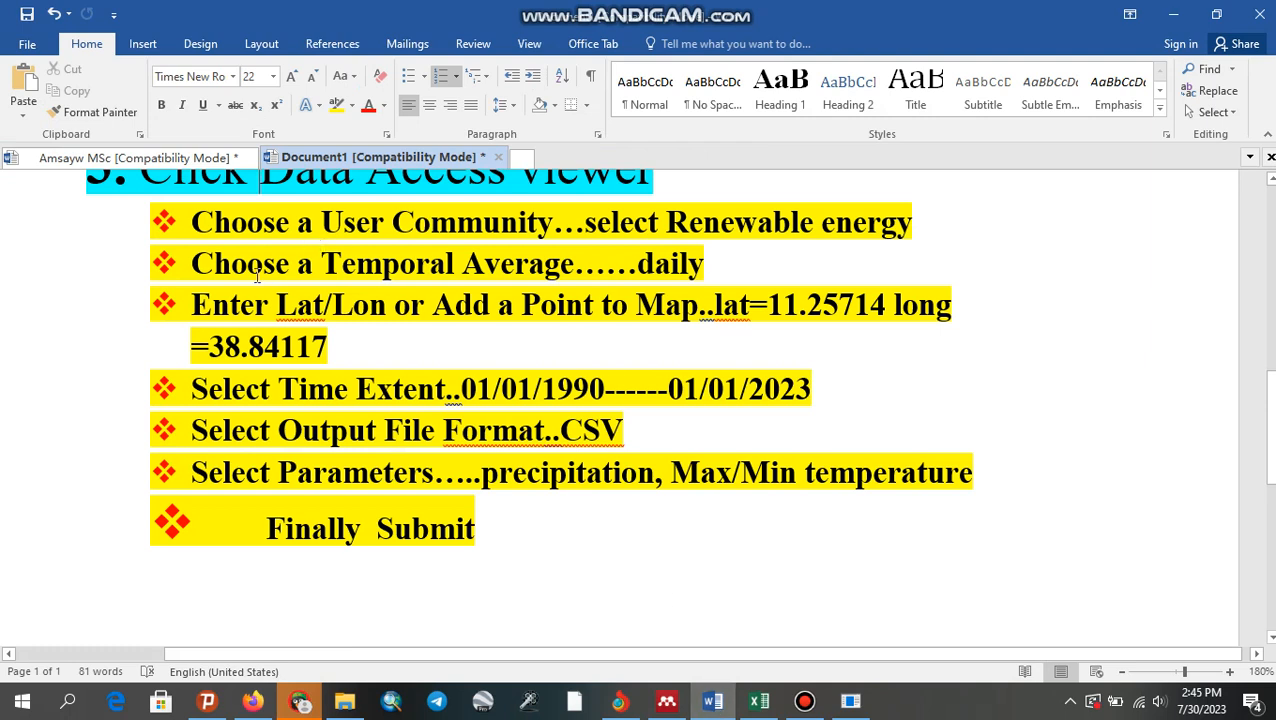
pyautogui.moveTo(202, 270); pyautogui.dragTo(714, 272)
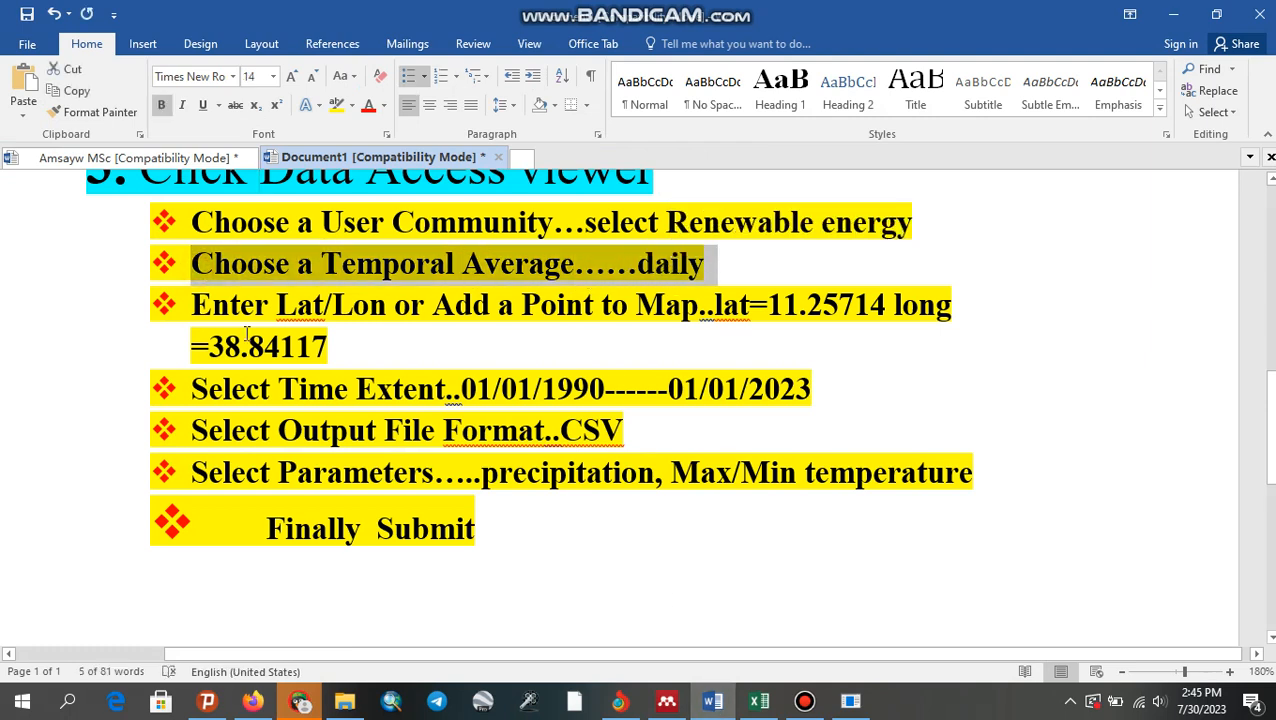
pyautogui.click(197, 308)
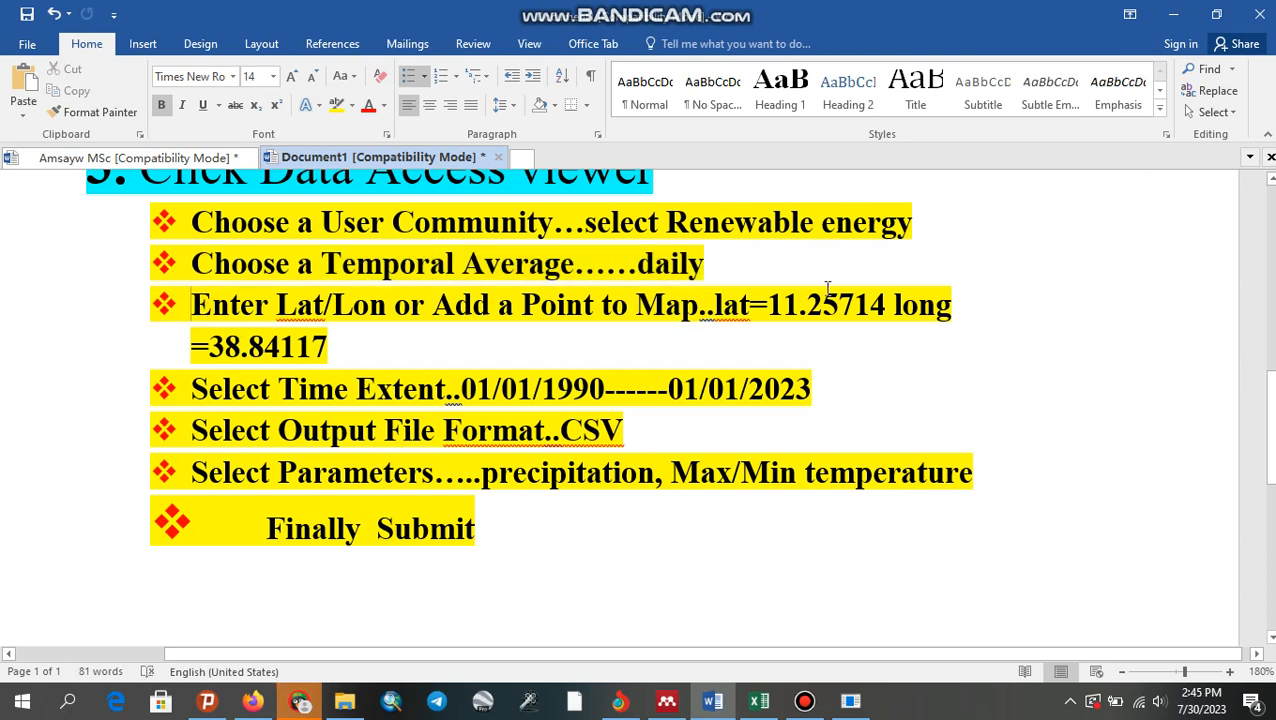
pyautogui.moveTo(769, 305); pyautogui.dragTo(322, 350)
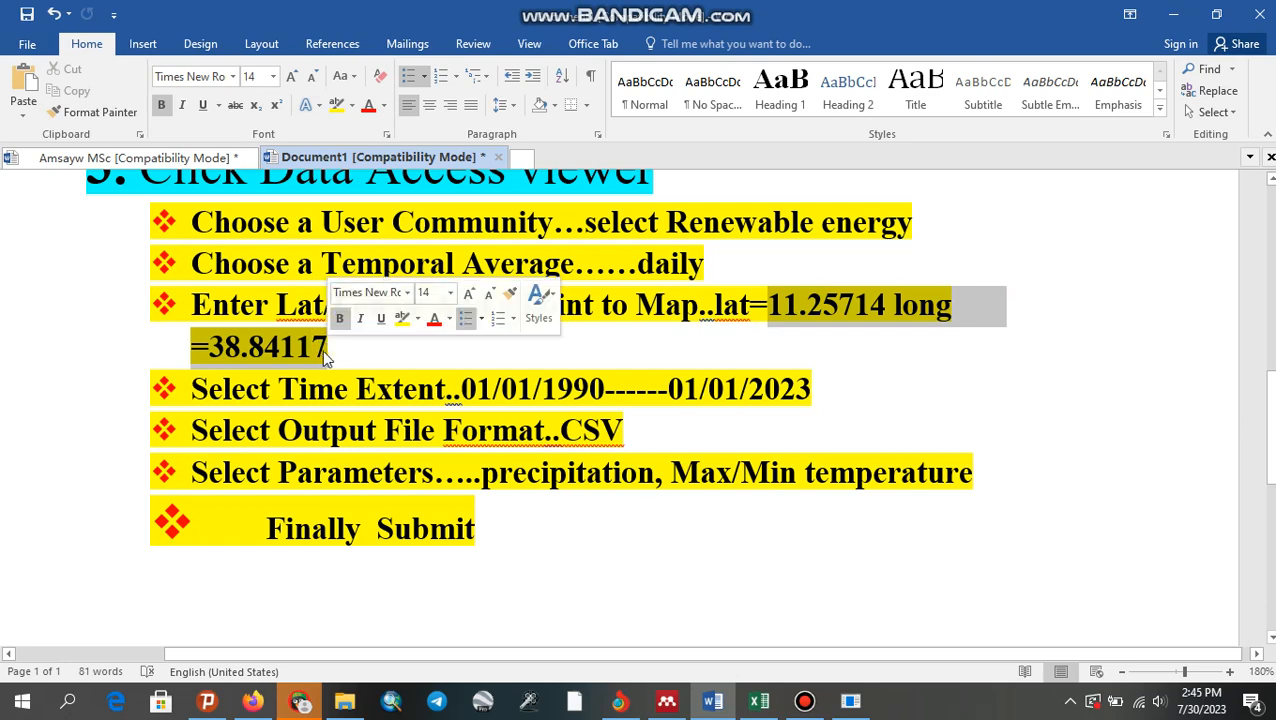
pyautogui.rightClick(315, 349)
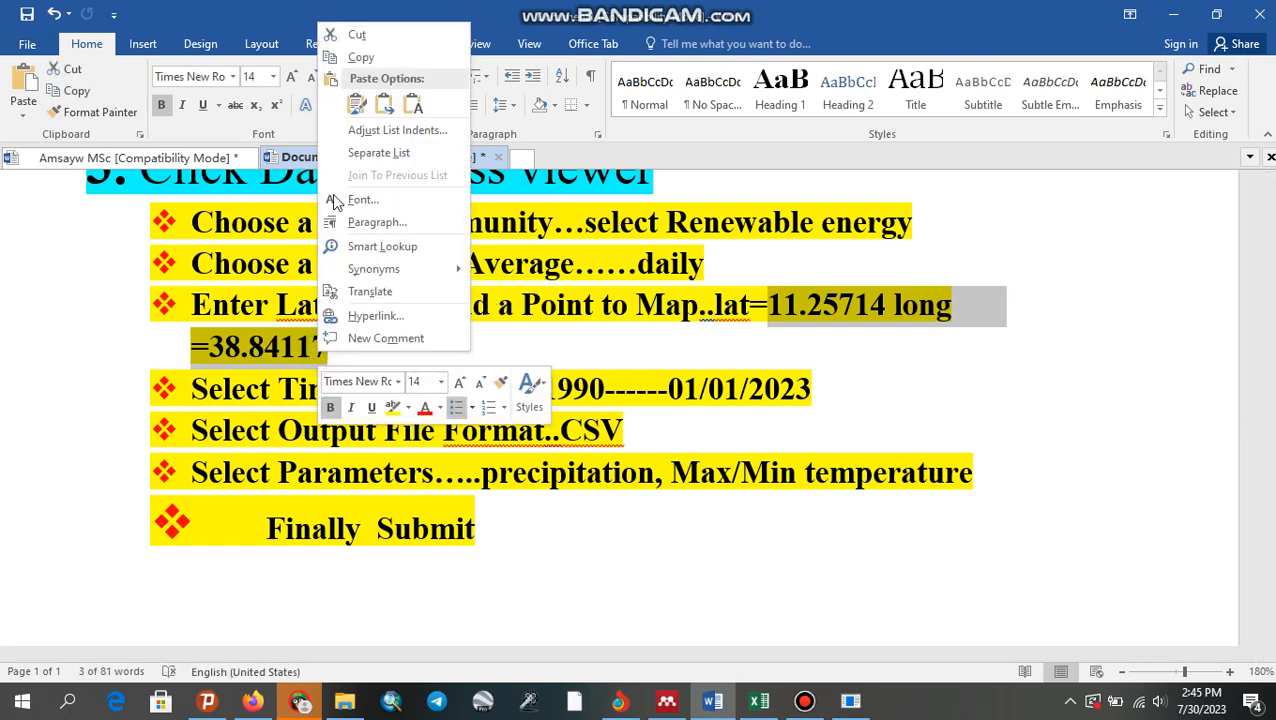
pyautogui.click(358, 57)
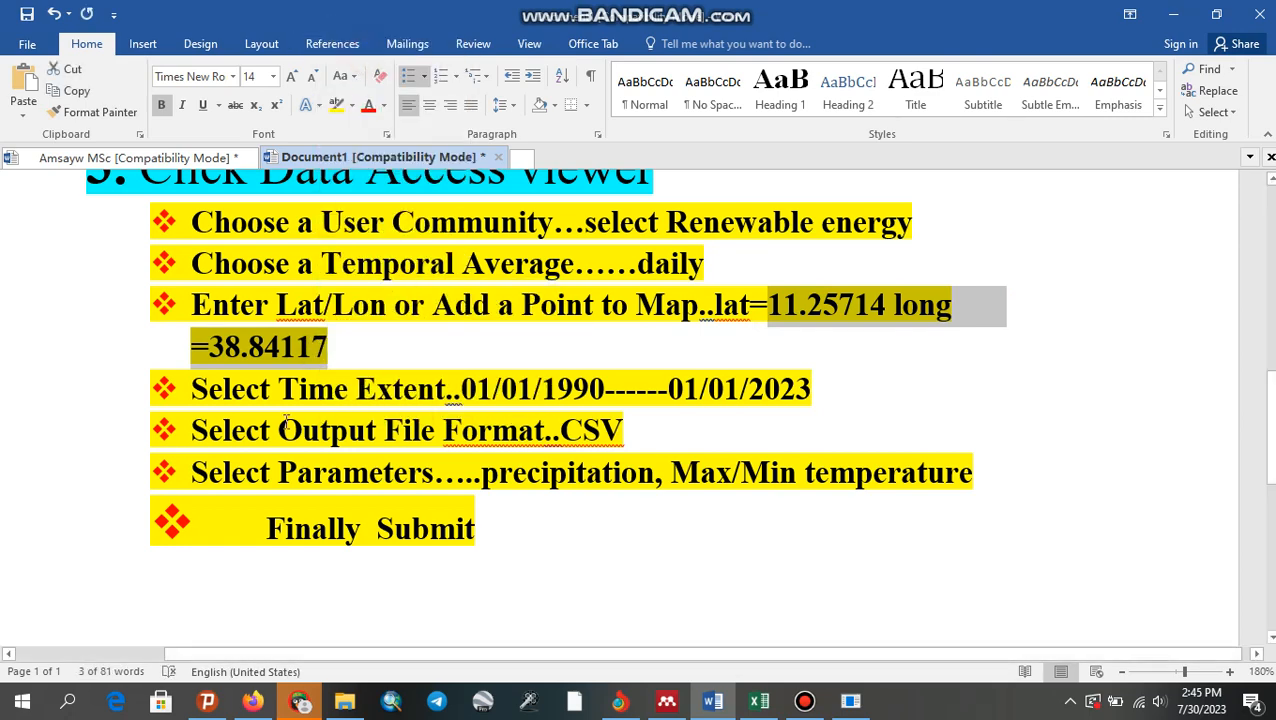
pyautogui.click(253, 701)
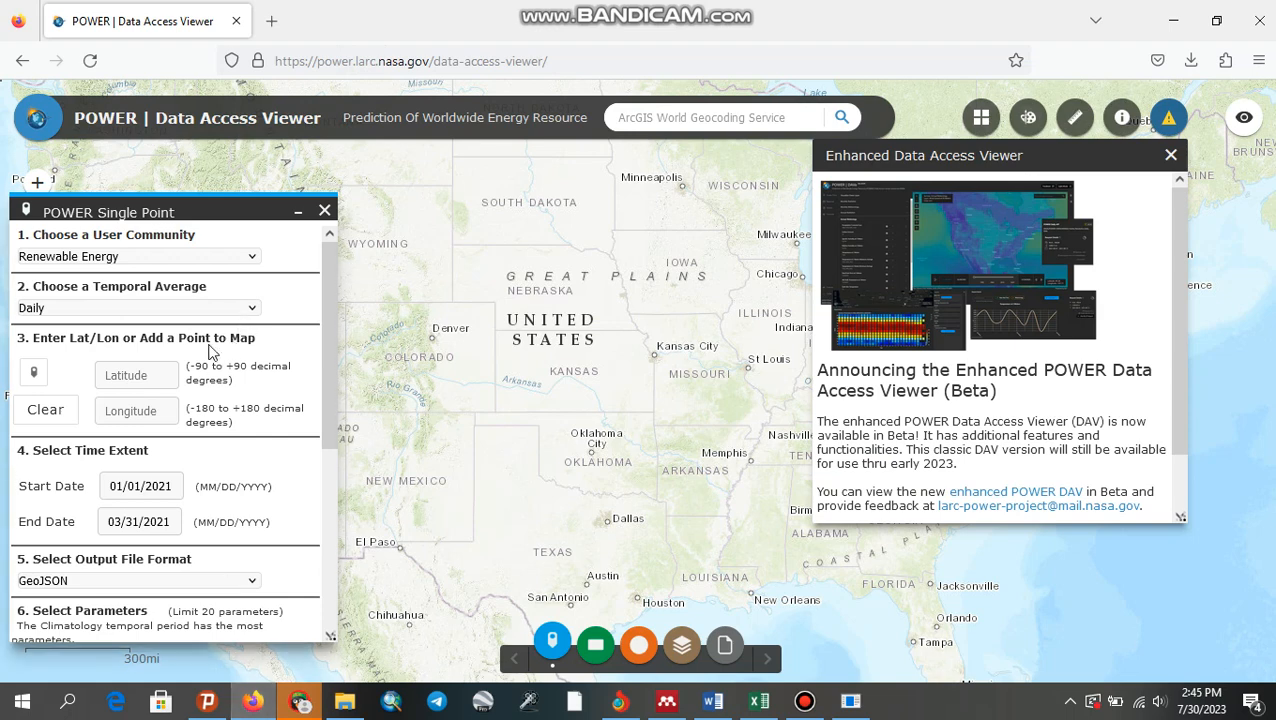
# Step: Paste the copied coordinates and separate them so the latitude field holds 11.25714 and the longitude field 38.84117
pyautogui.click(152, 374)
pyautogui.hotkey('ctrl', 'v')
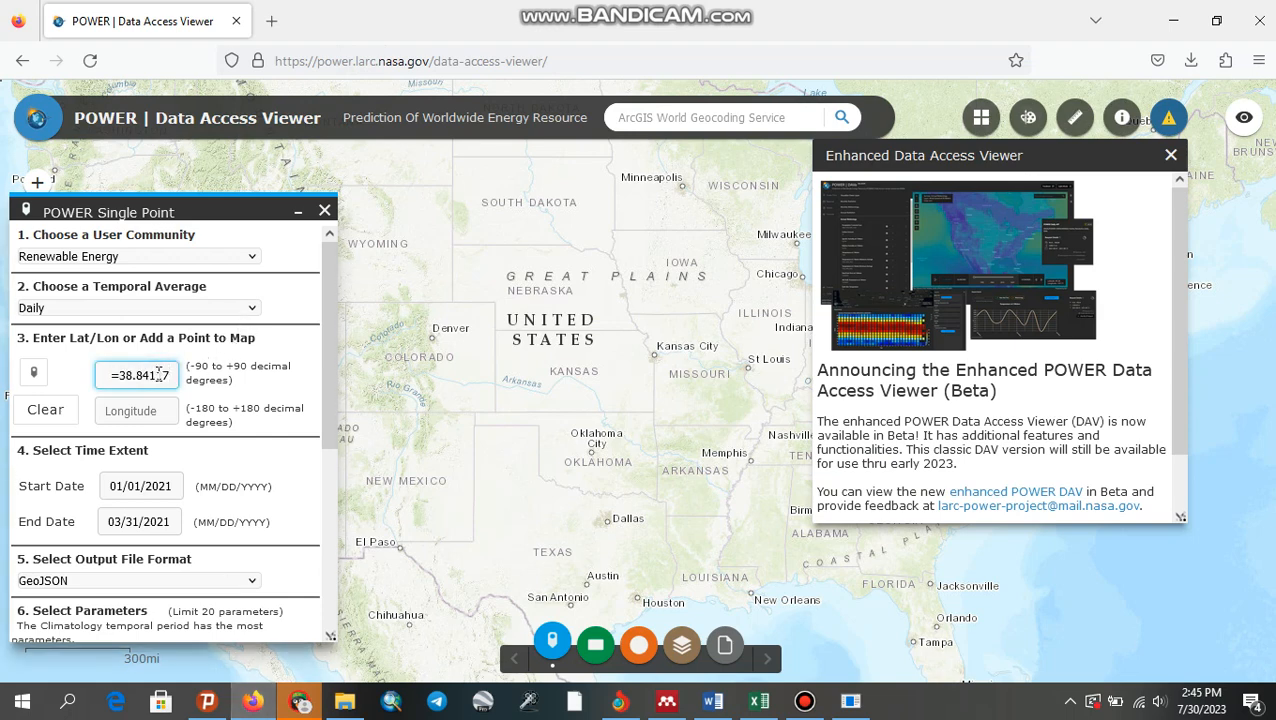
pyautogui.moveTo(121, 375); pyautogui.dragTo(172, 382)
pyautogui.rightClick(160, 378)
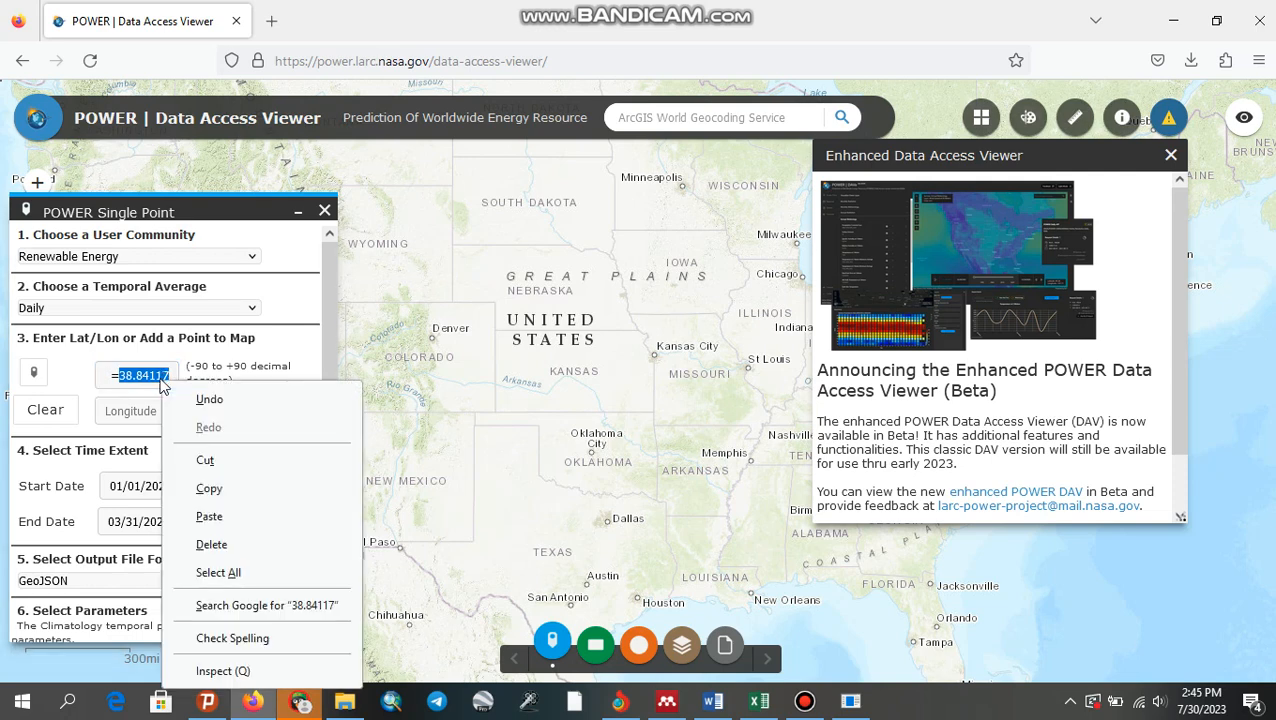
pyautogui.click(205, 459)
pyautogui.click(152, 410)
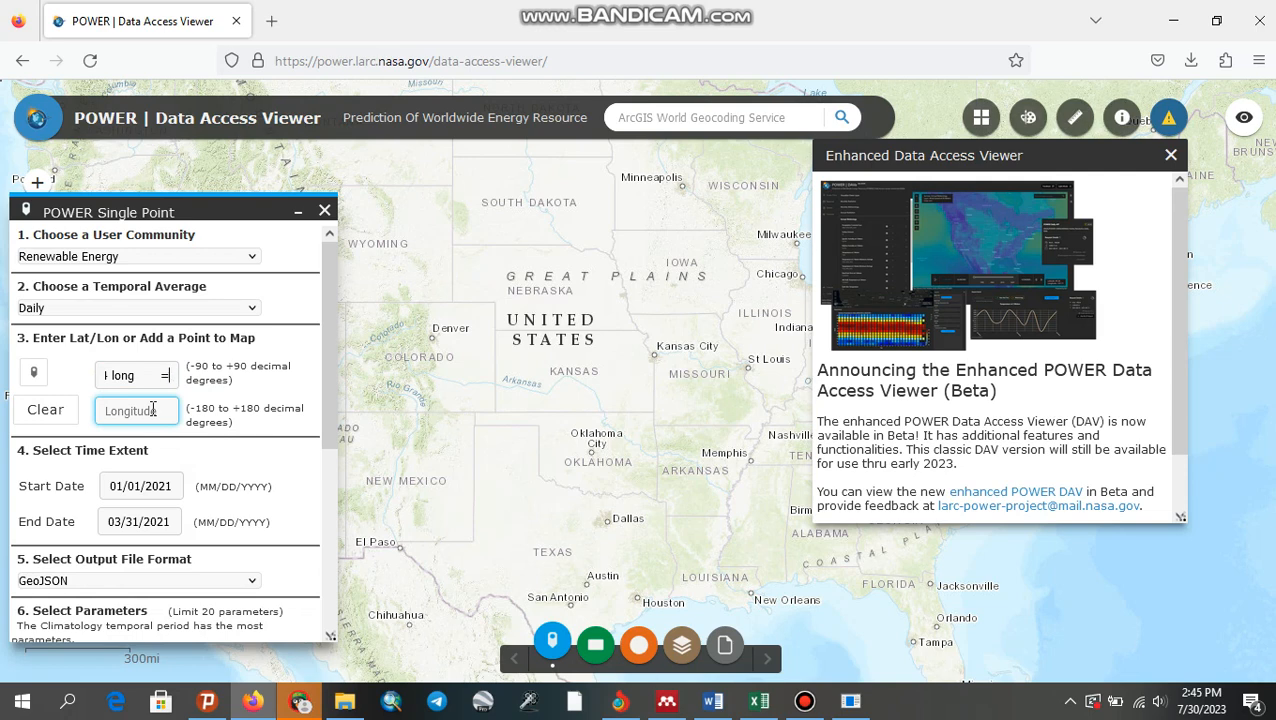
pyautogui.hotkey('ctrl', 'v')
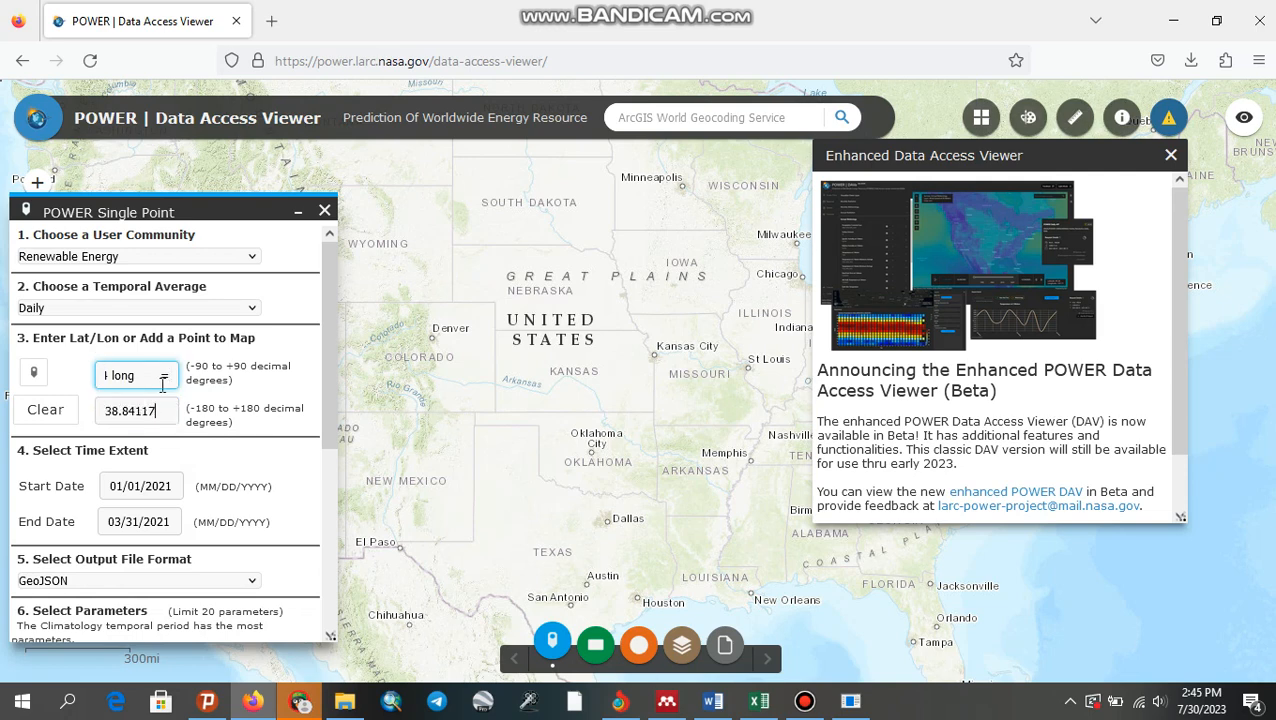
pyautogui.moveTo(175, 378); pyautogui.dragTo(119, 380)
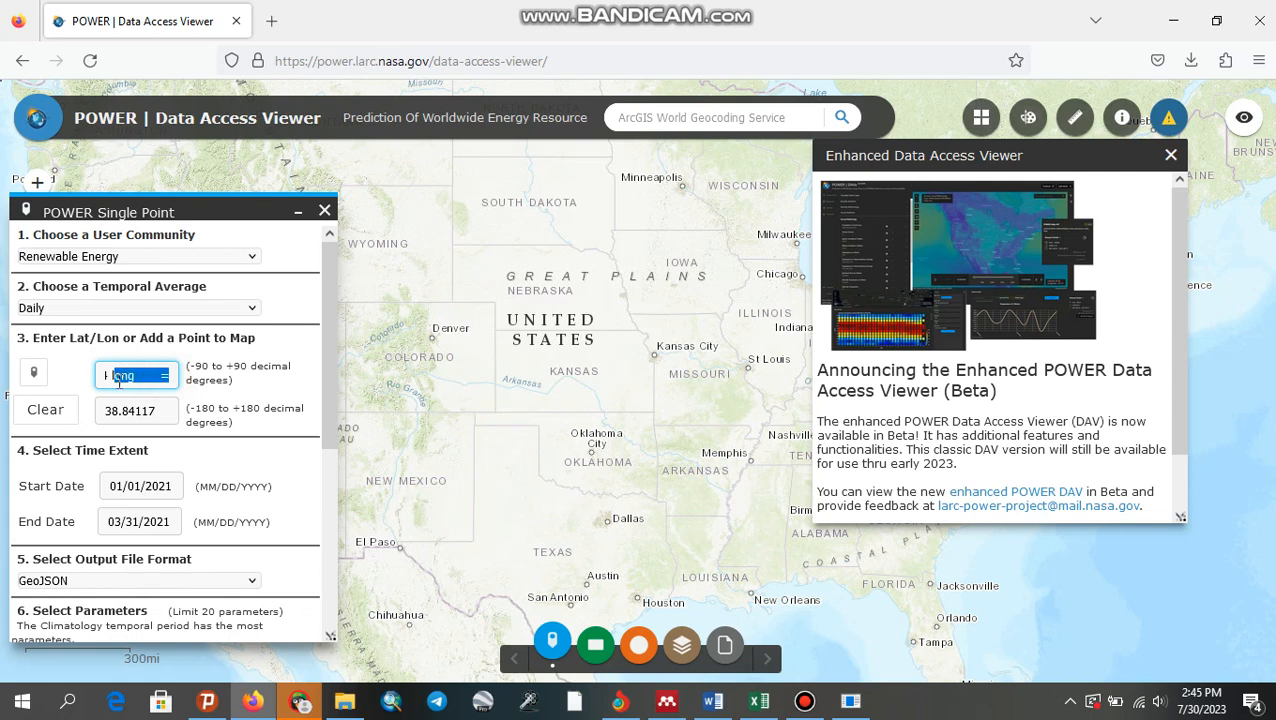
pyautogui.press('BackSpace')
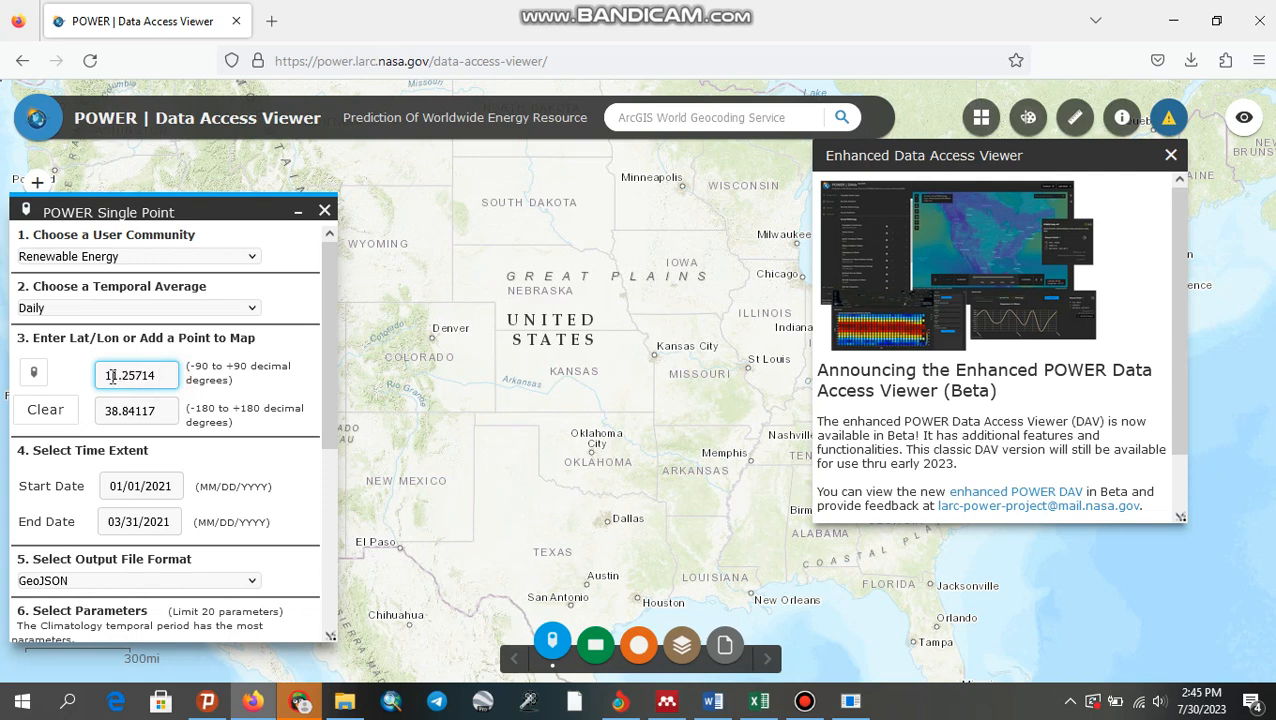
pyautogui.click(168, 406)
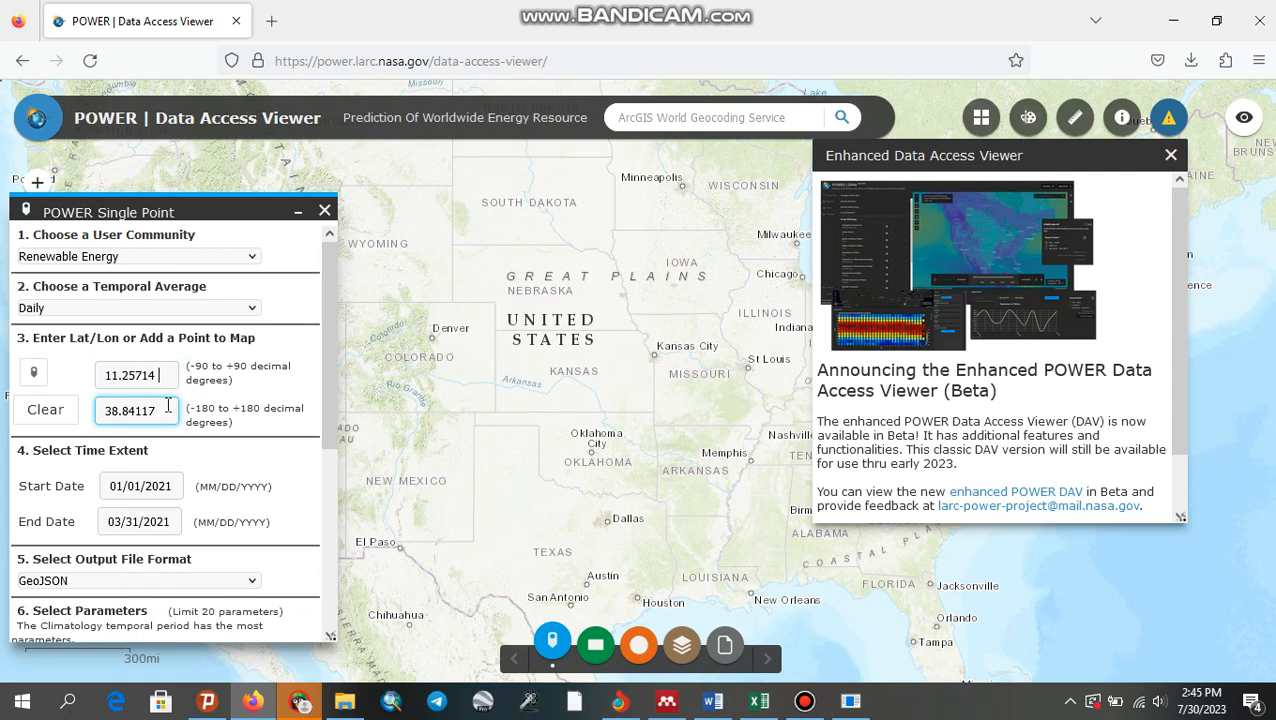
# Step: Switch to Word and highlight the time extent 01/01/1990------01/01/2023 in red
pyautogui.click(713, 701)
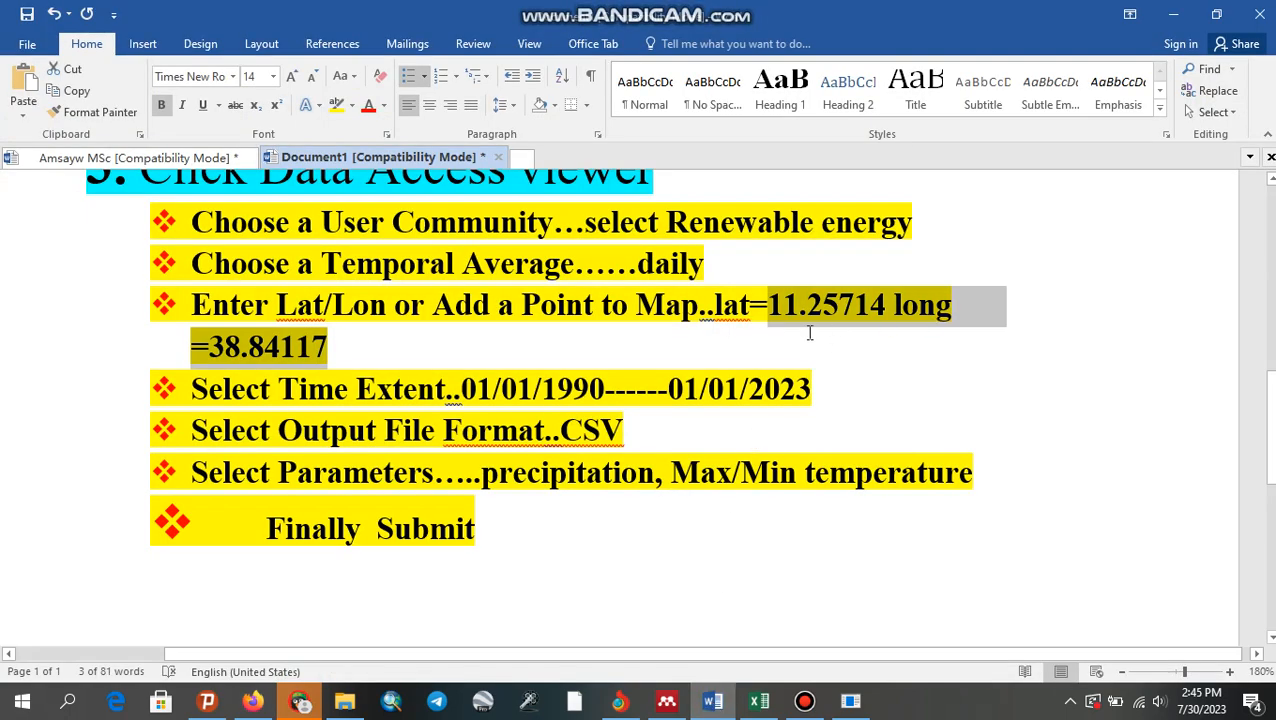
pyautogui.click(763, 330)
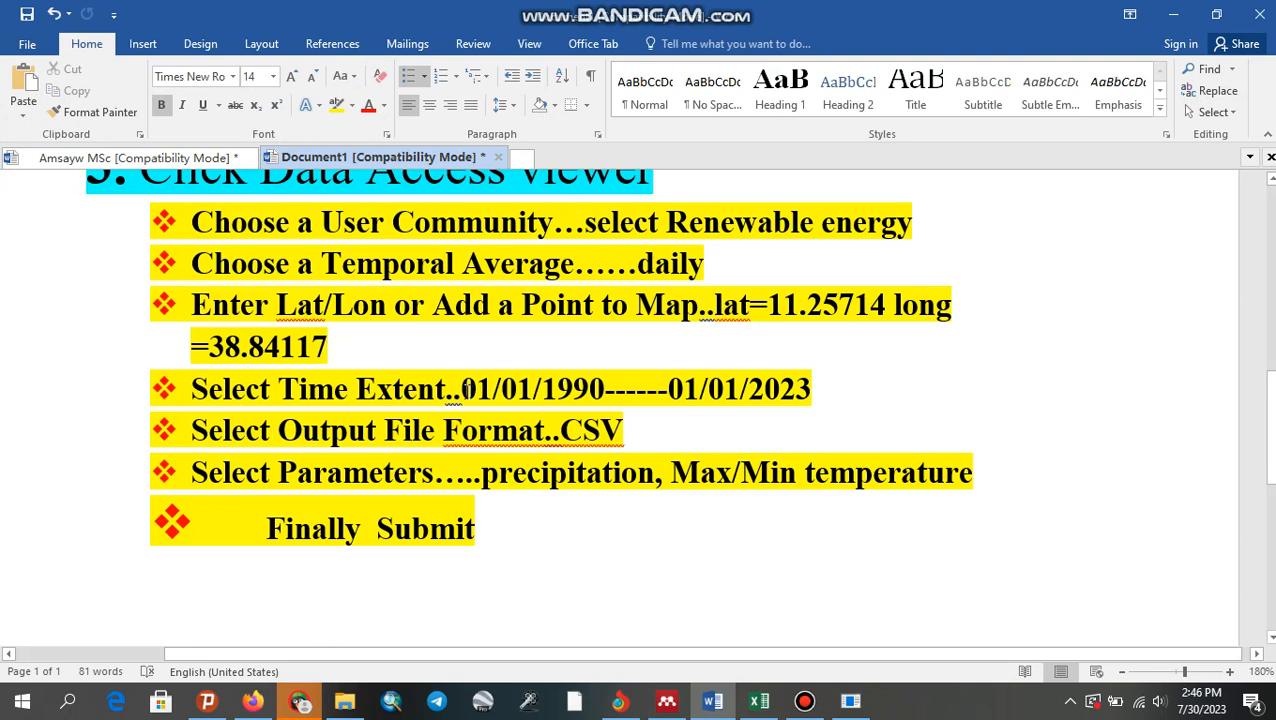
pyautogui.moveTo(462, 390); pyautogui.dragTo(810, 390)
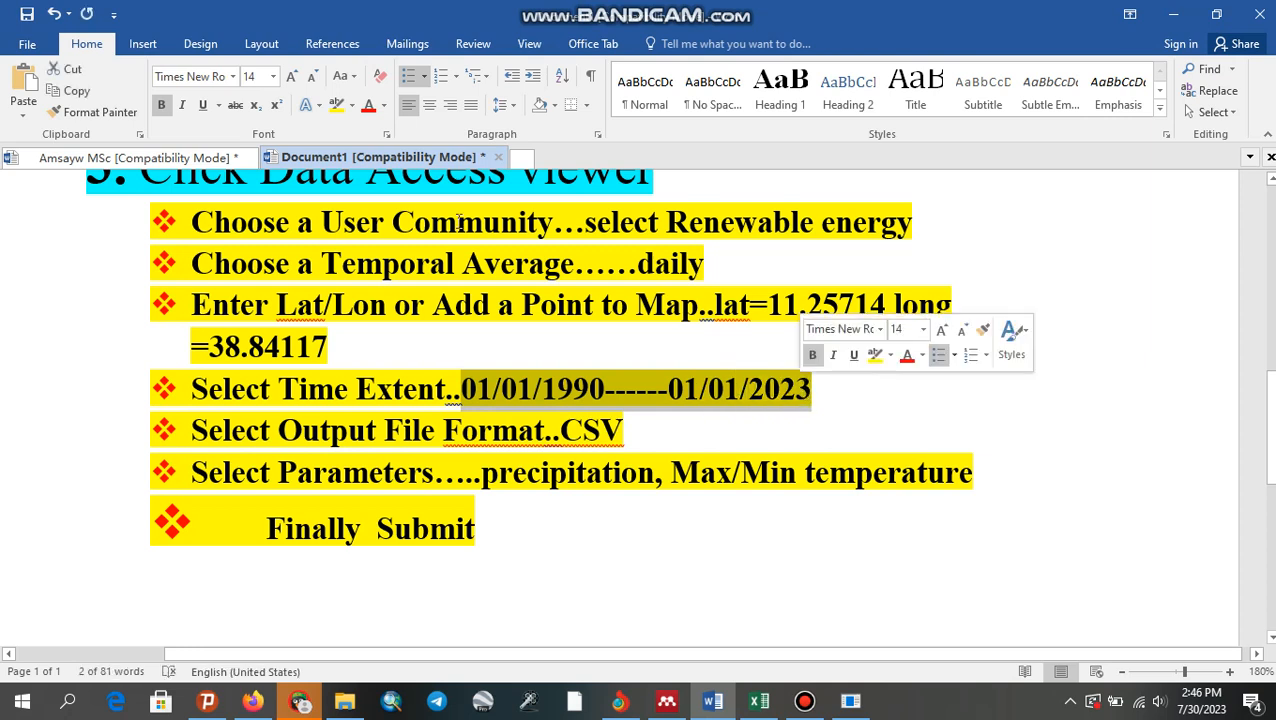
pyautogui.click(351, 105)
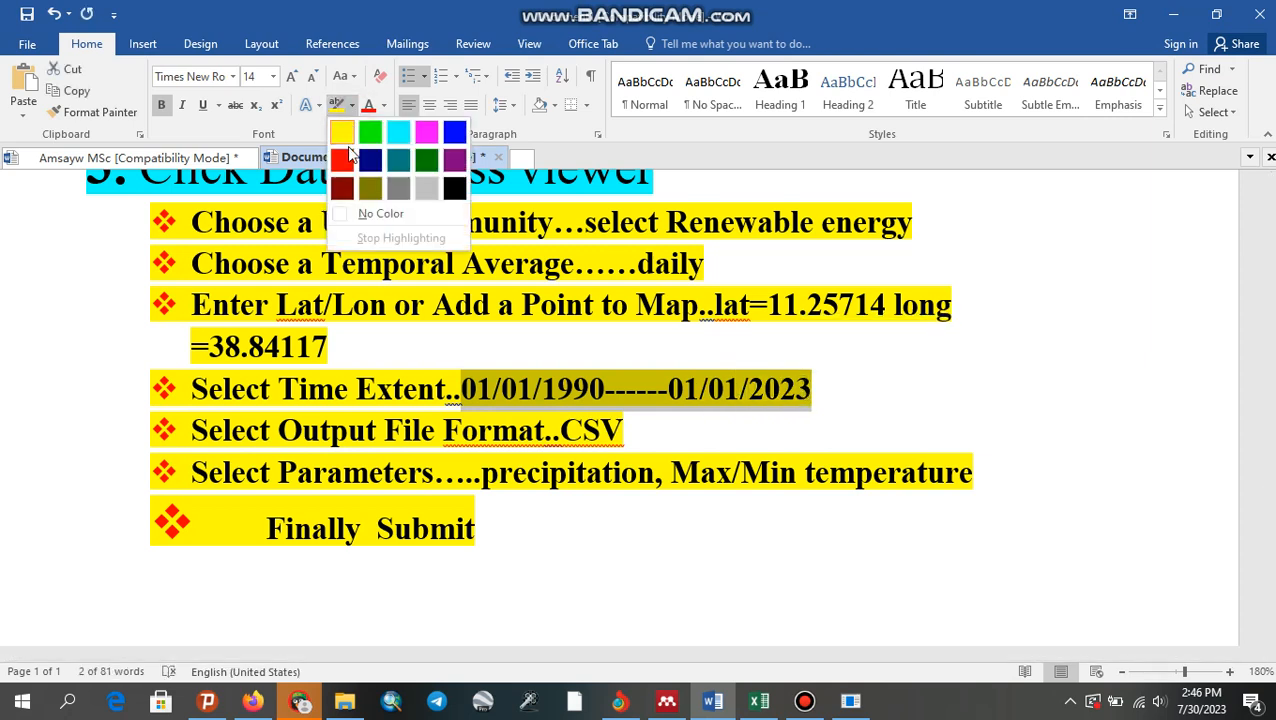
pyautogui.click(345, 157)
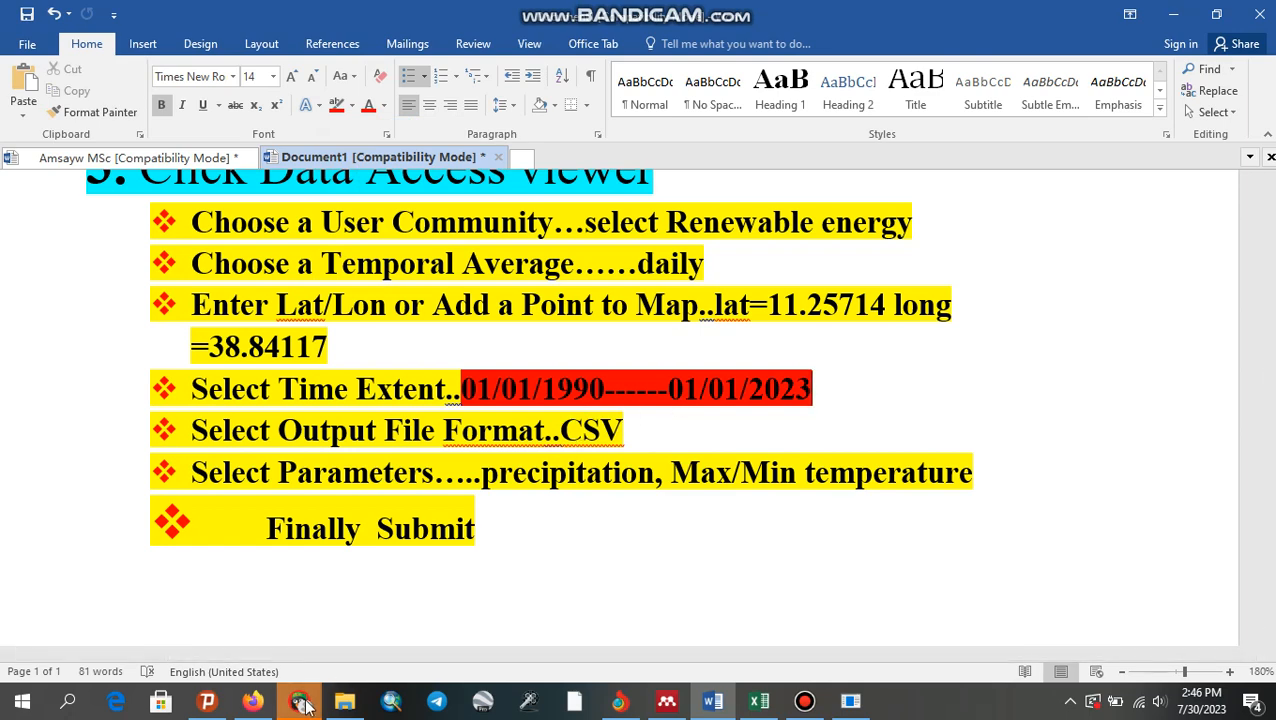
# Step: Return to the Data Access Viewer in Firefox and try to change the start date's year to 1990
pyautogui.click(262, 706)
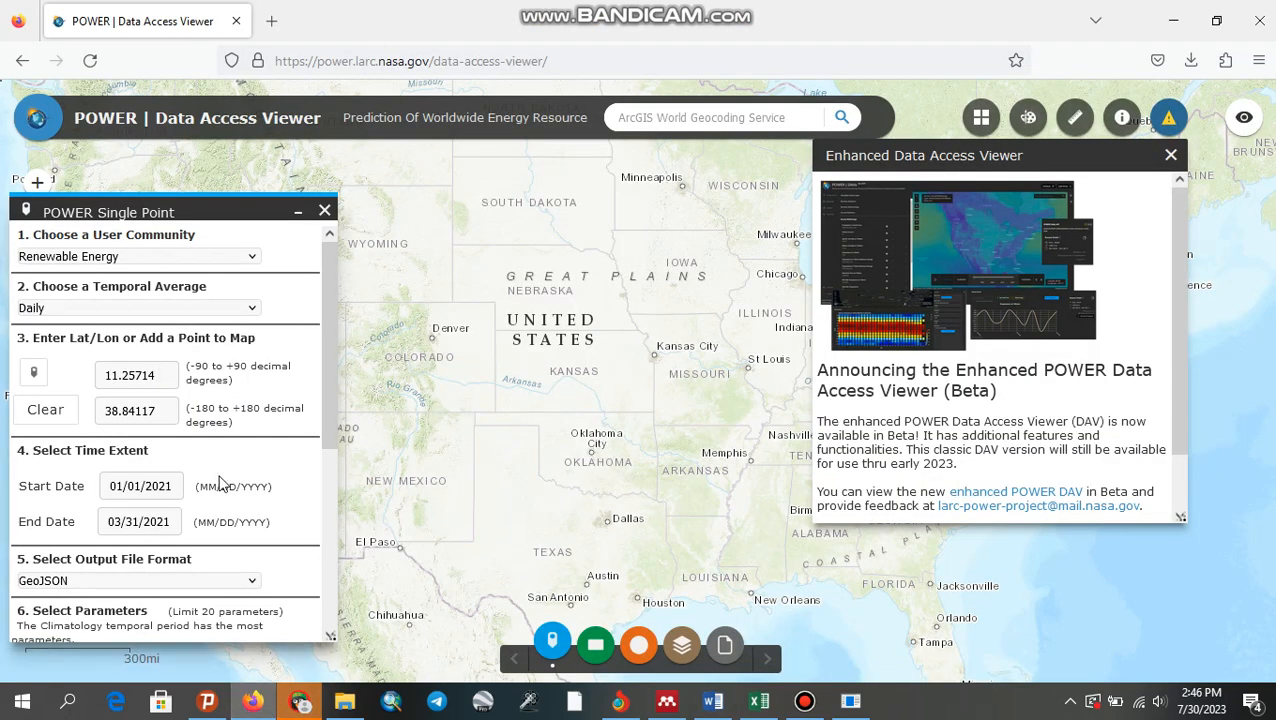
pyautogui.moveTo(332, 380); pyautogui.dragTo(327, 455)
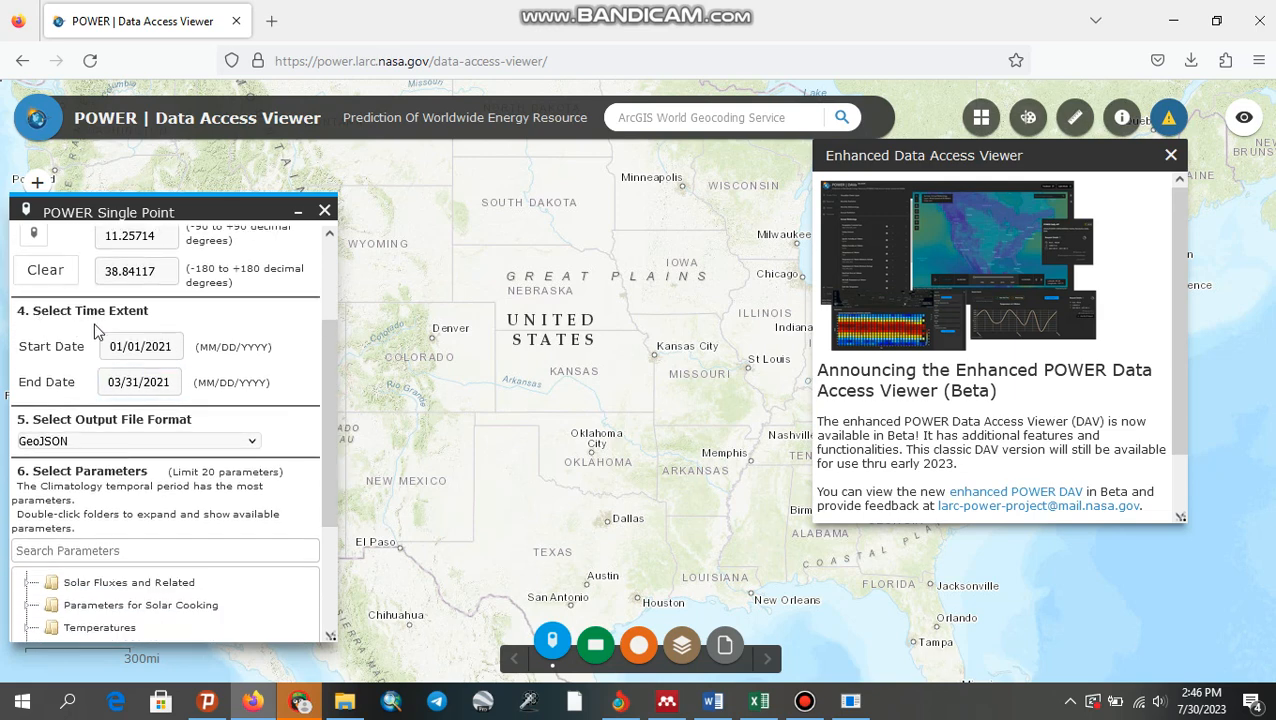
pyautogui.click(163, 347)
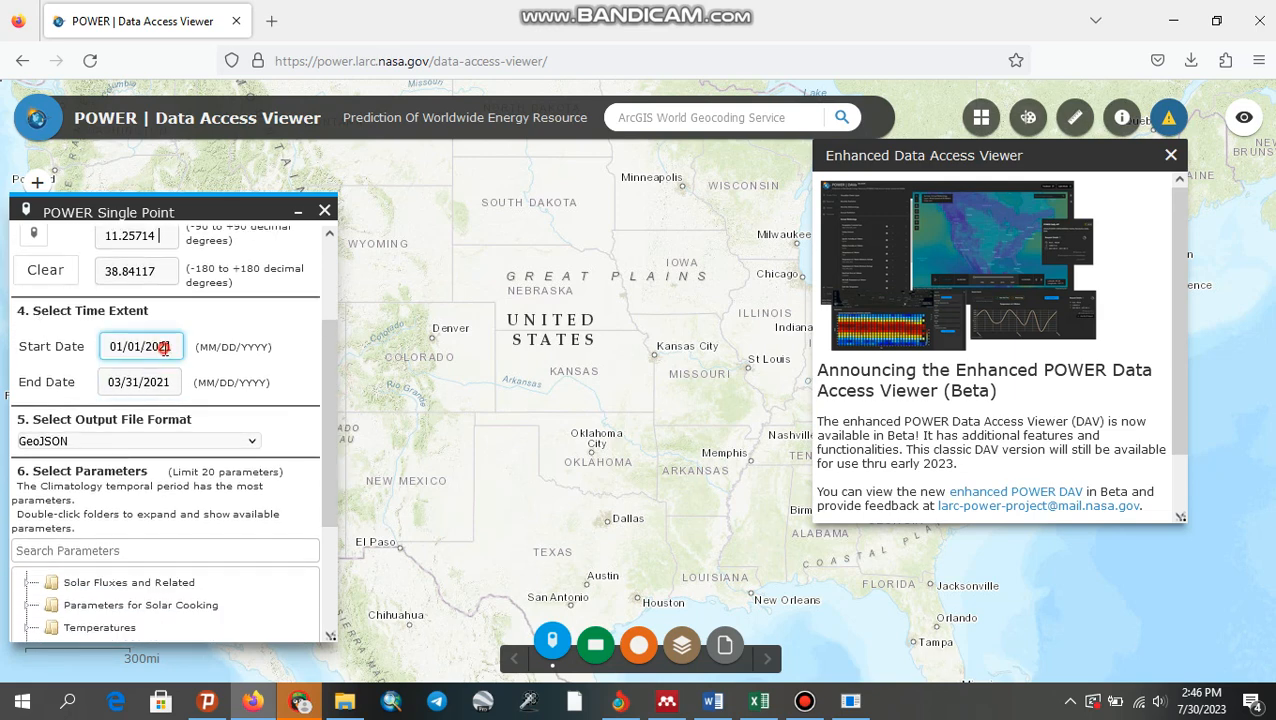
pyautogui.click(239, 379)
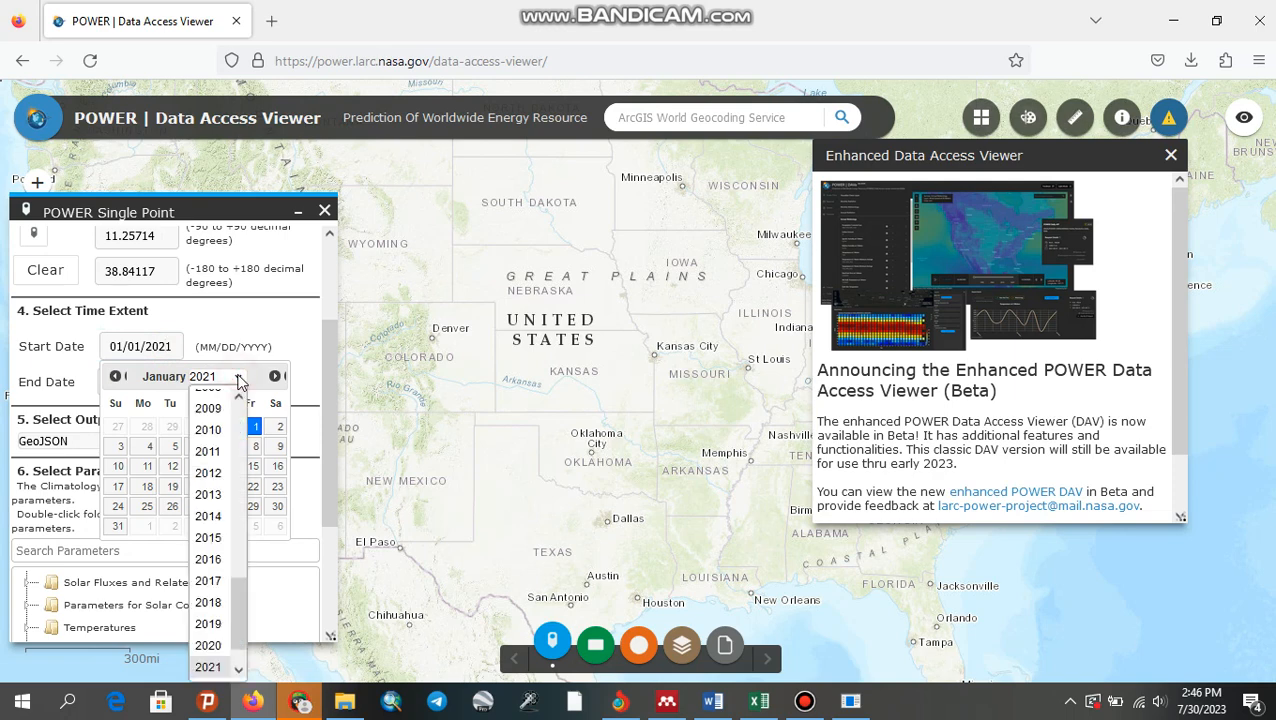
pyautogui.moveTo(242, 597); pyautogui.dragTo(240, 470)
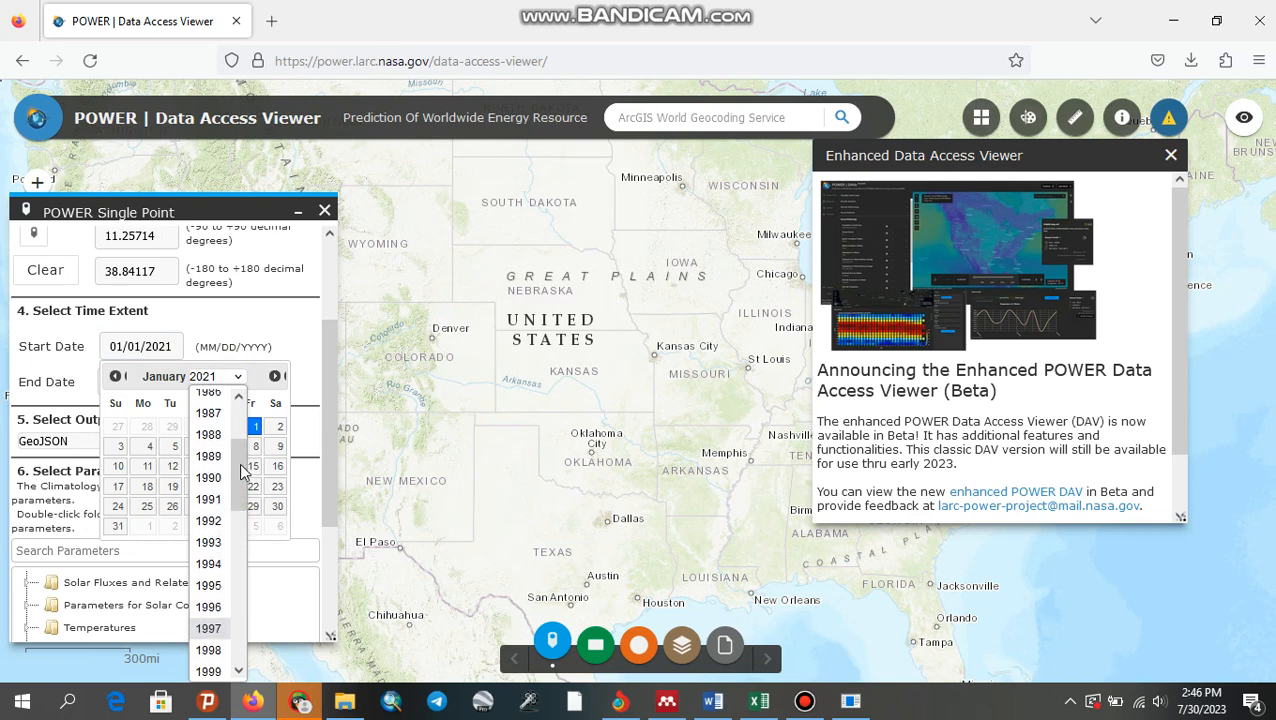
pyautogui.click(208, 477)
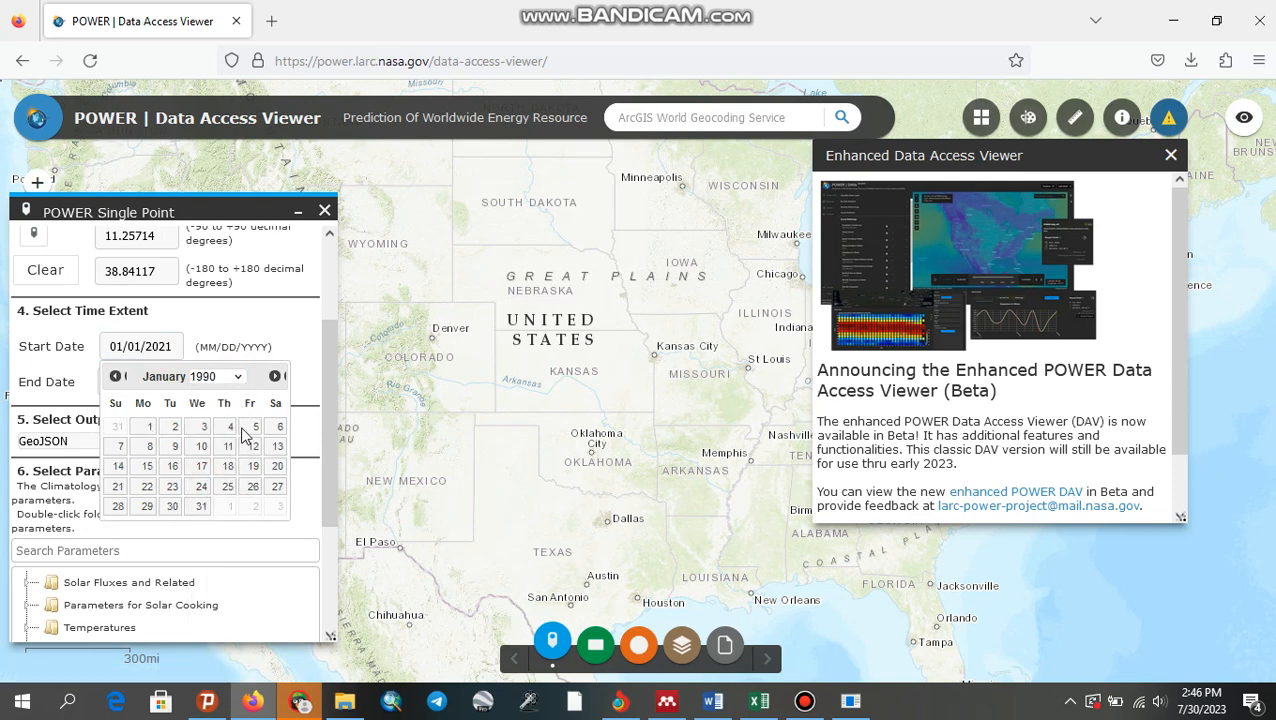
pyautogui.click(262, 522)
# Step: Try to change the end date's year to 2023 in the time extent
pyautogui.click(174, 381)
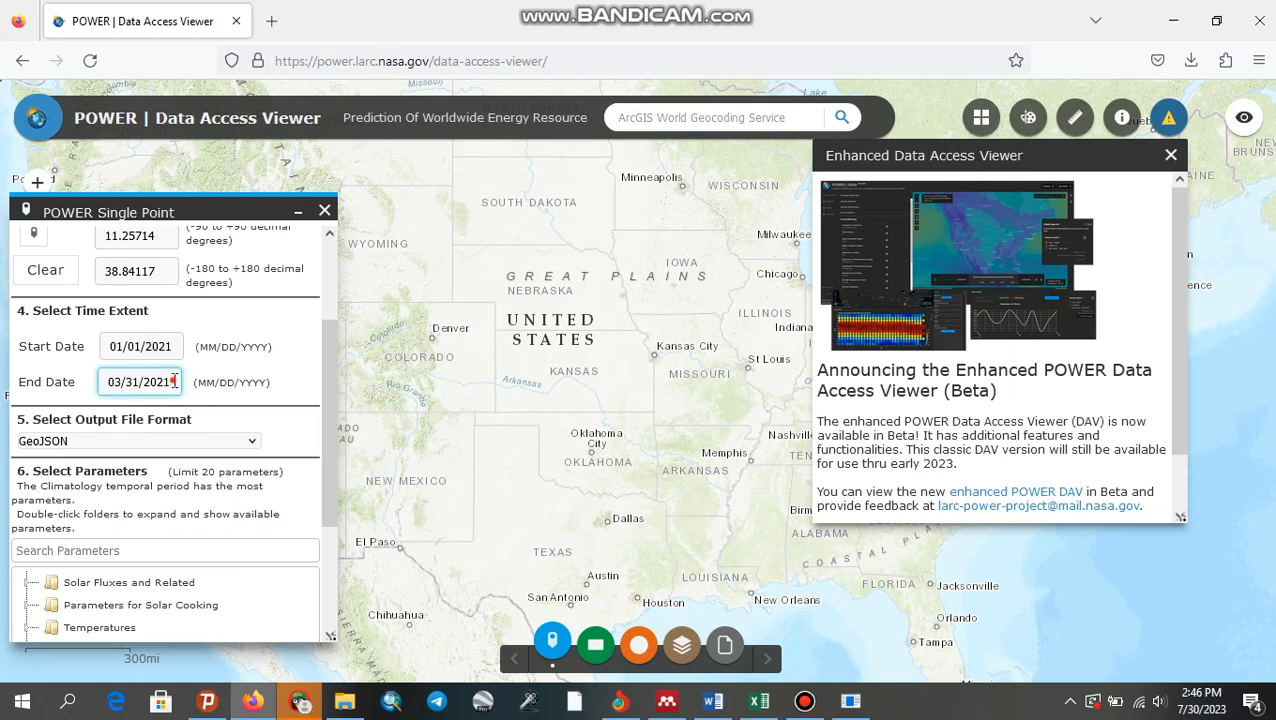
pyautogui.click(233, 414)
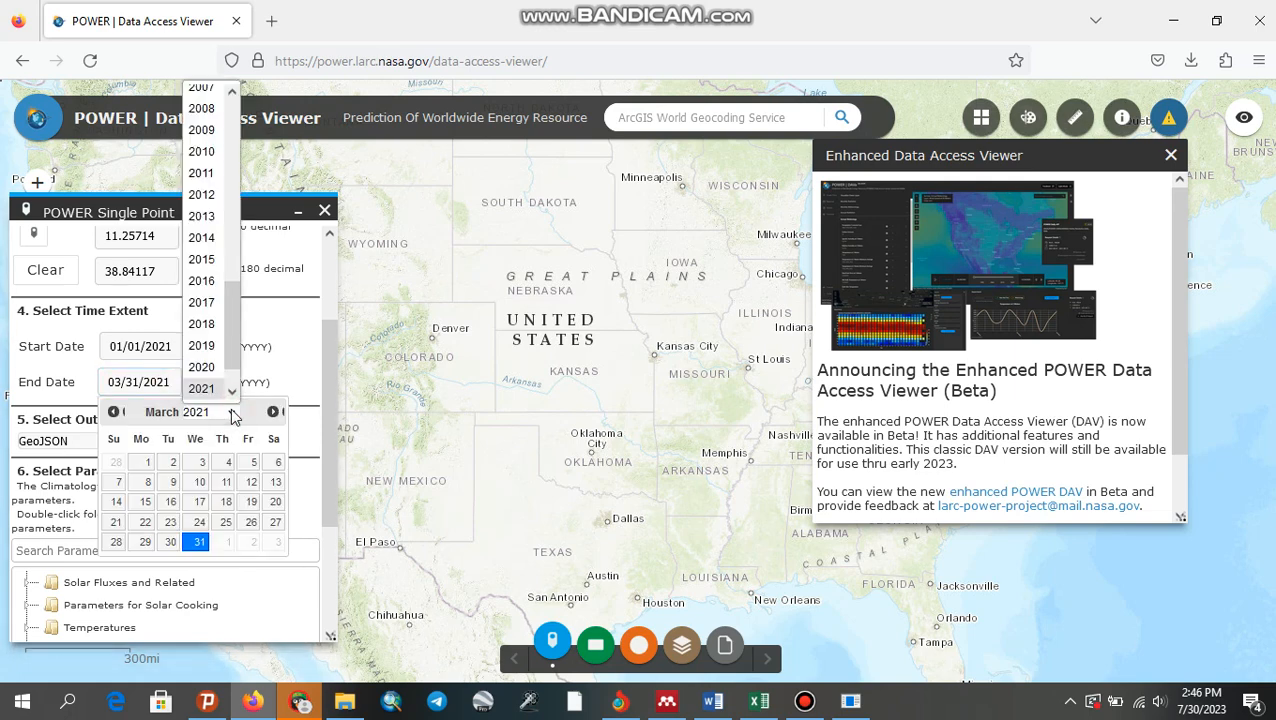
pyautogui.scroll(-2, 212, 378)
pyautogui.click(210, 389)
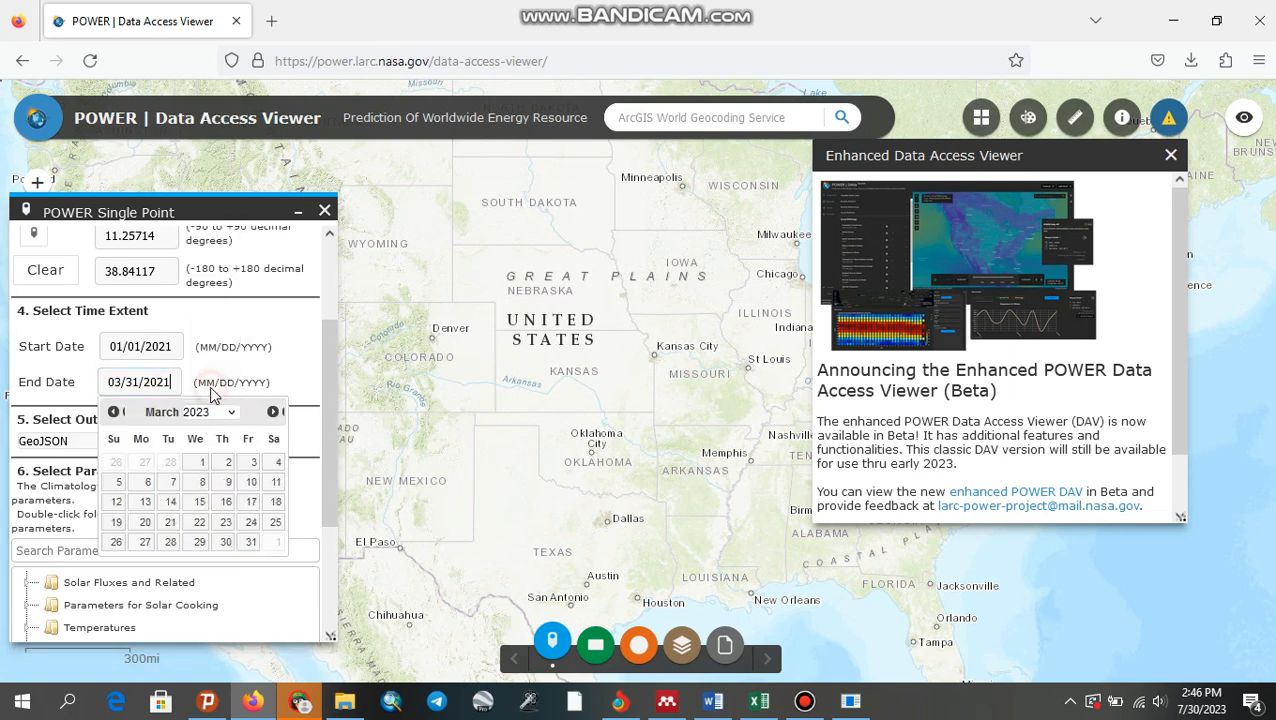
pyautogui.click(309, 510)
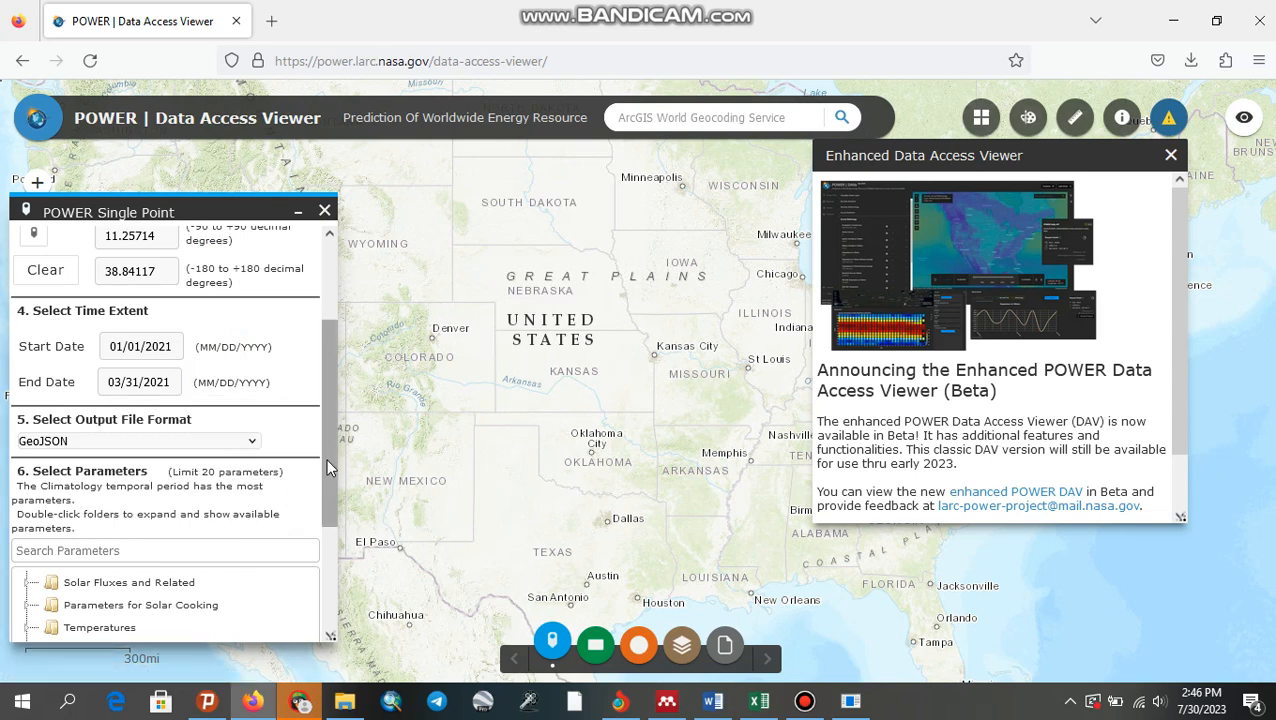
# Step: View the available output file formats, and highlight the CSV format entry in red in the Word instructions
pyautogui.moveTo(328, 467); pyautogui.dragTo(330, 504)
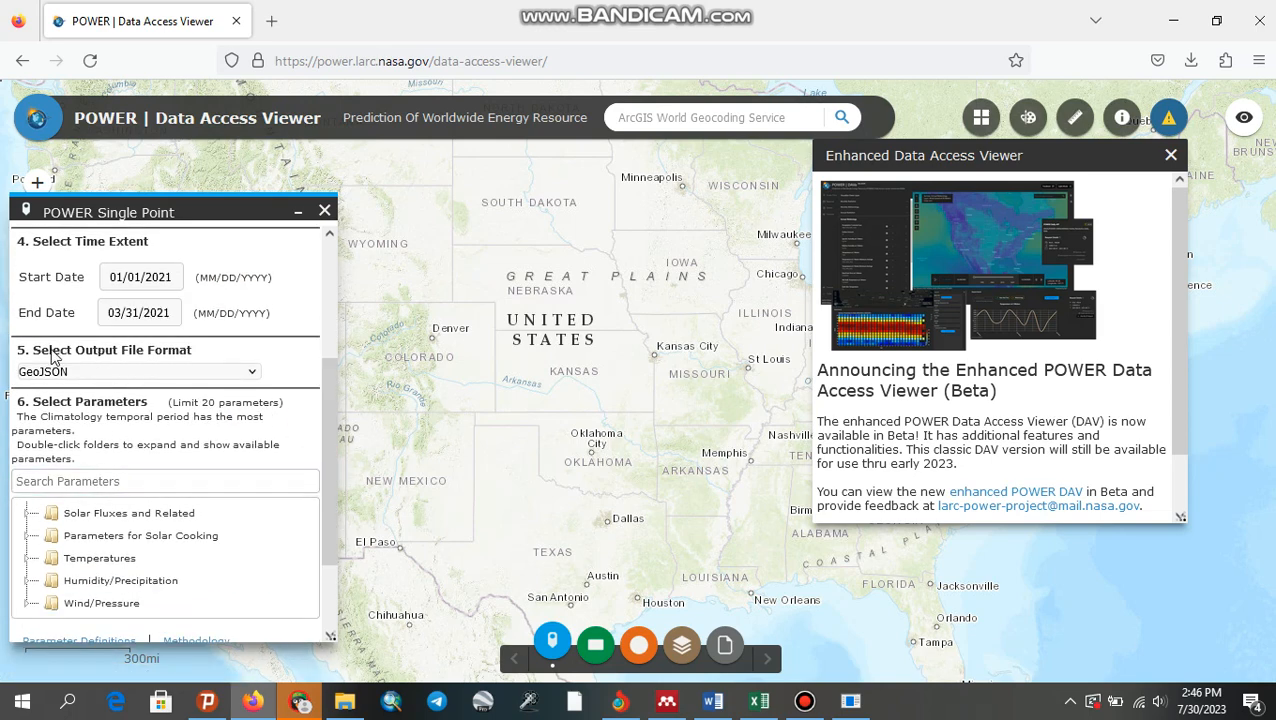
pyautogui.click(252, 375)
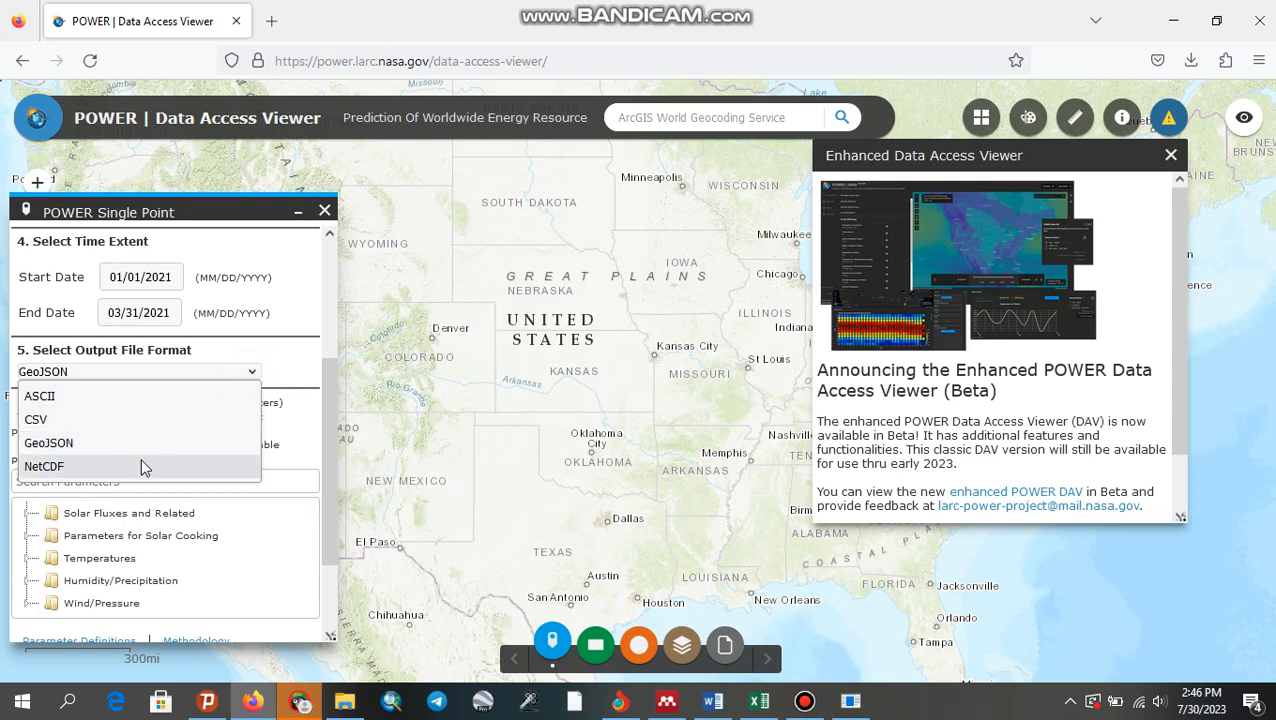
pyautogui.click(725, 704)
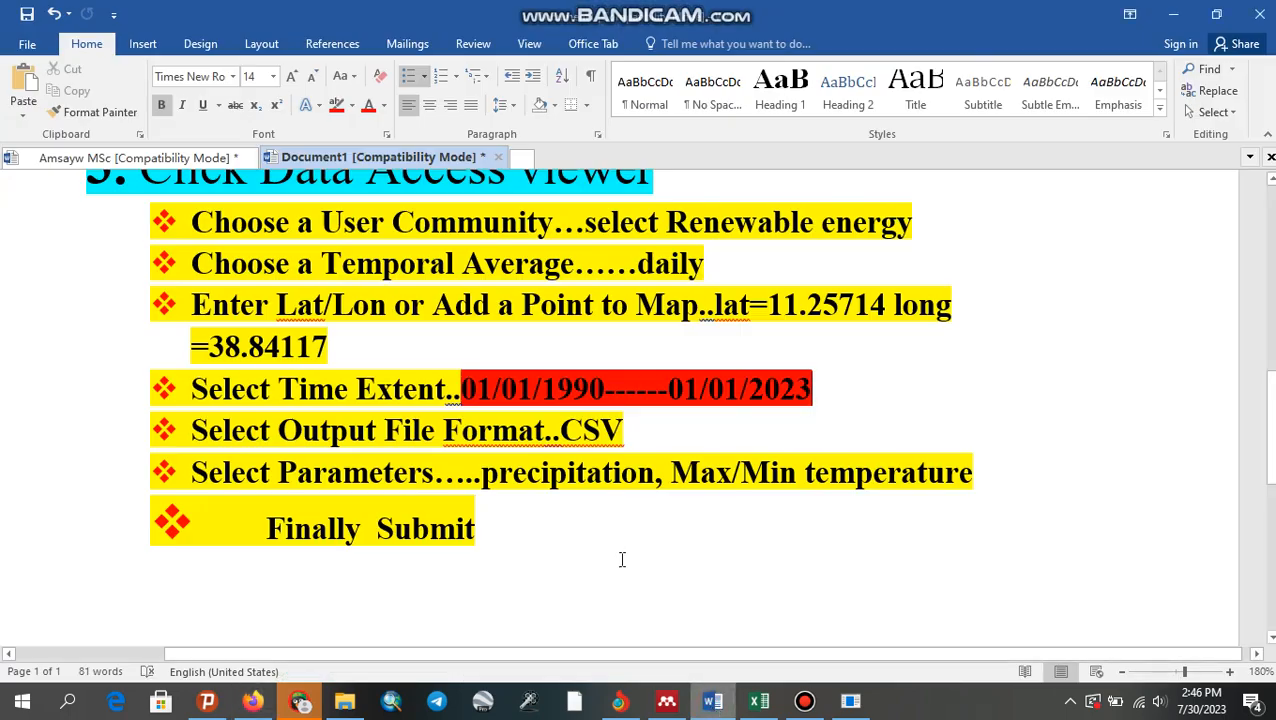
pyautogui.moveTo(558, 433); pyautogui.dragTo(623, 432)
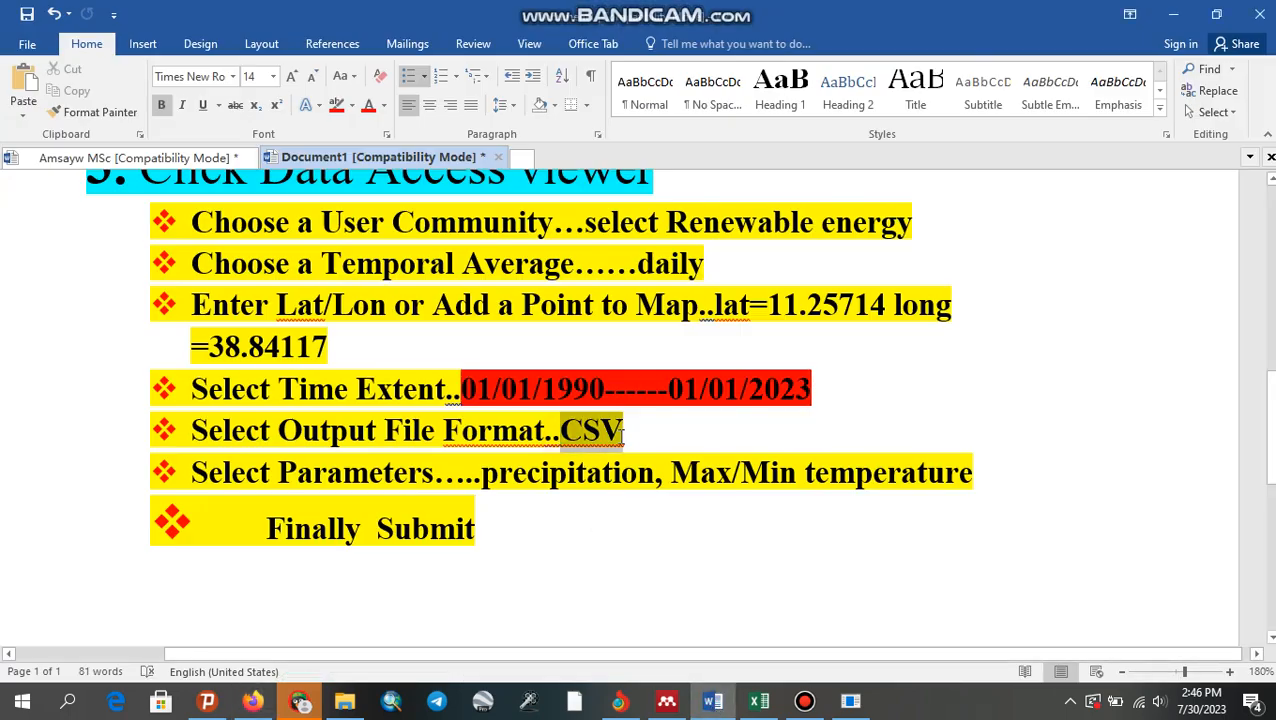
pyautogui.click(337, 105)
pyautogui.click(641, 451)
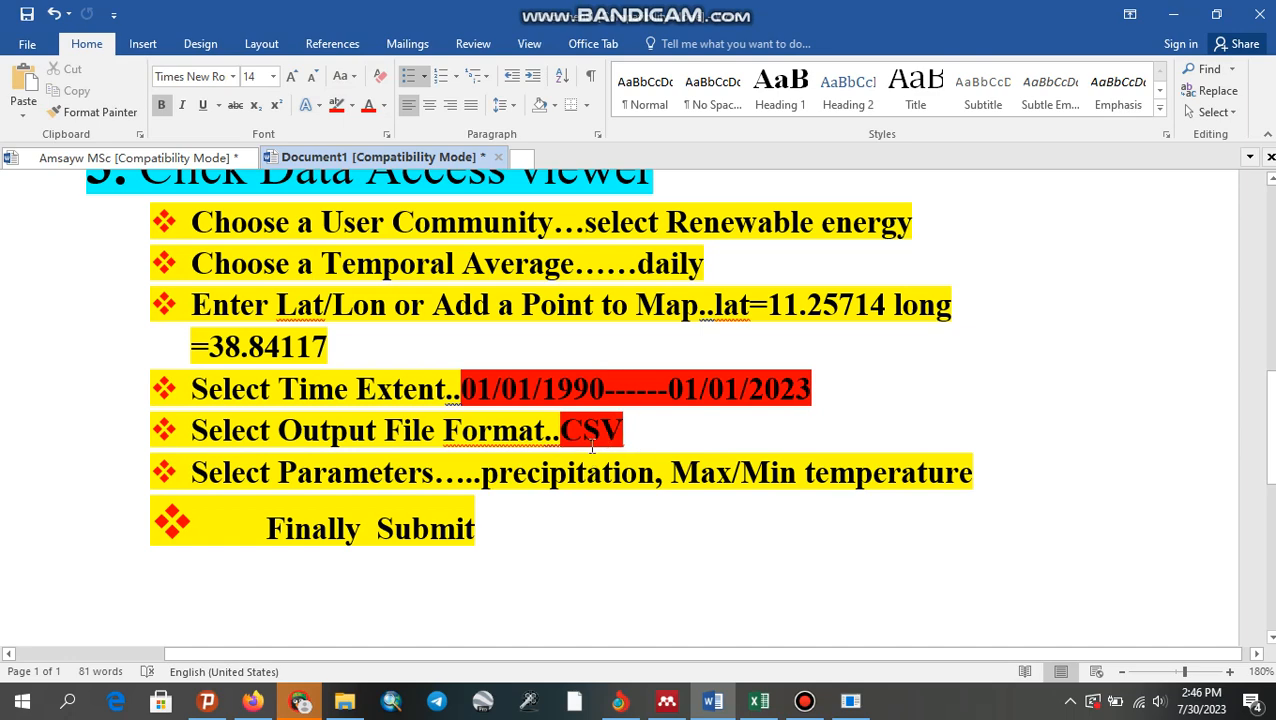
# Step: Return to the Data Access Viewer in Firefox and set the output file format to CSV
pyautogui.click(254, 706)
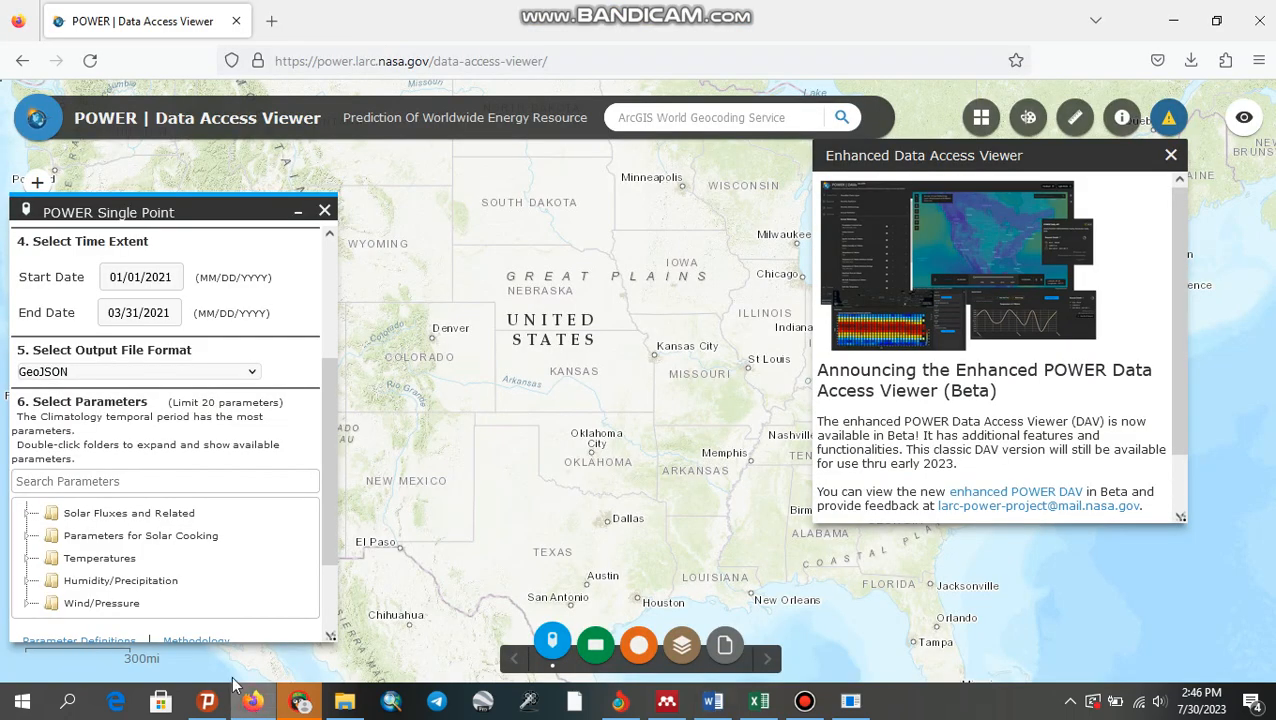
pyautogui.moveTo(326, 468); pyautogui.dragTo(329, 507)
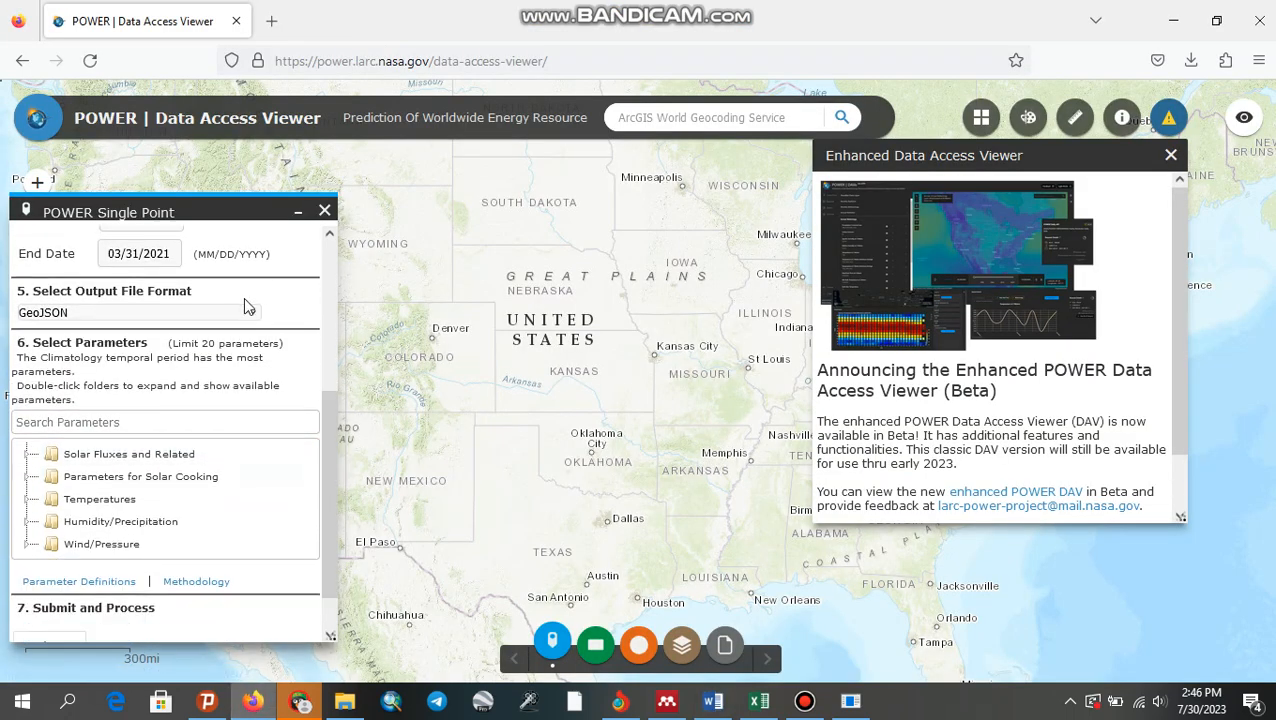
pyautogui.click(251, 315)
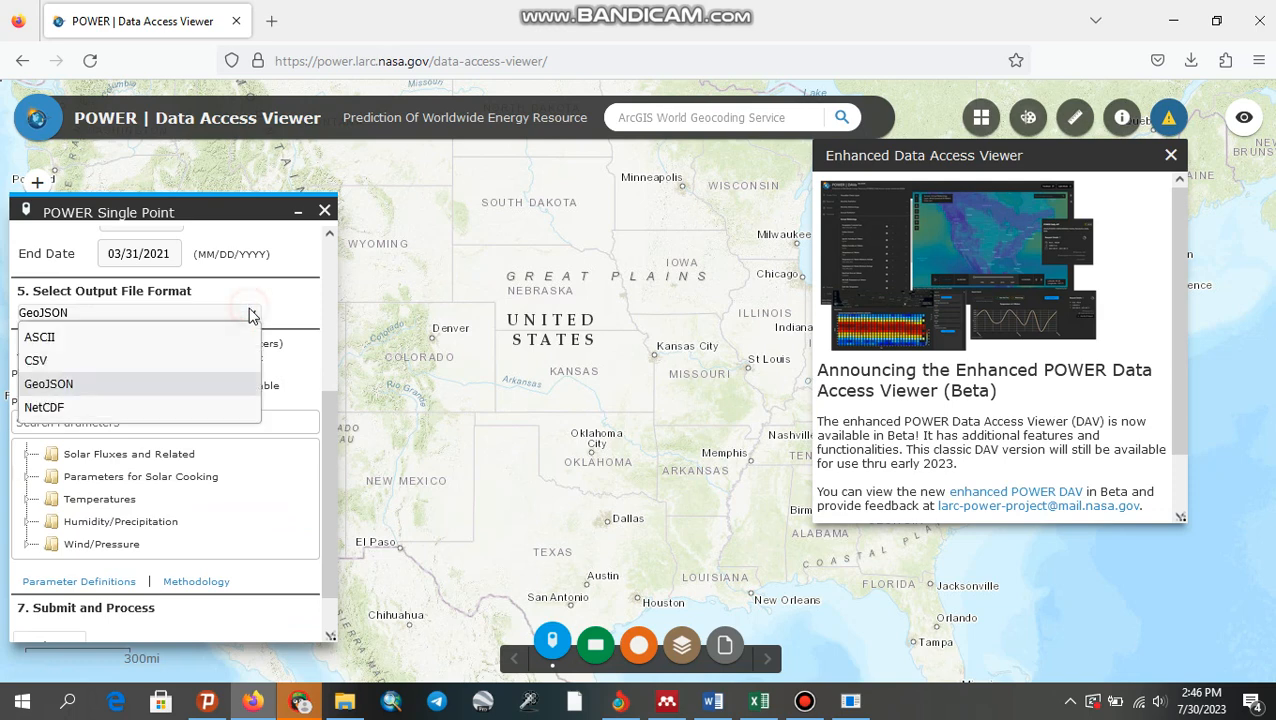
pyautogui.click(153, 360)
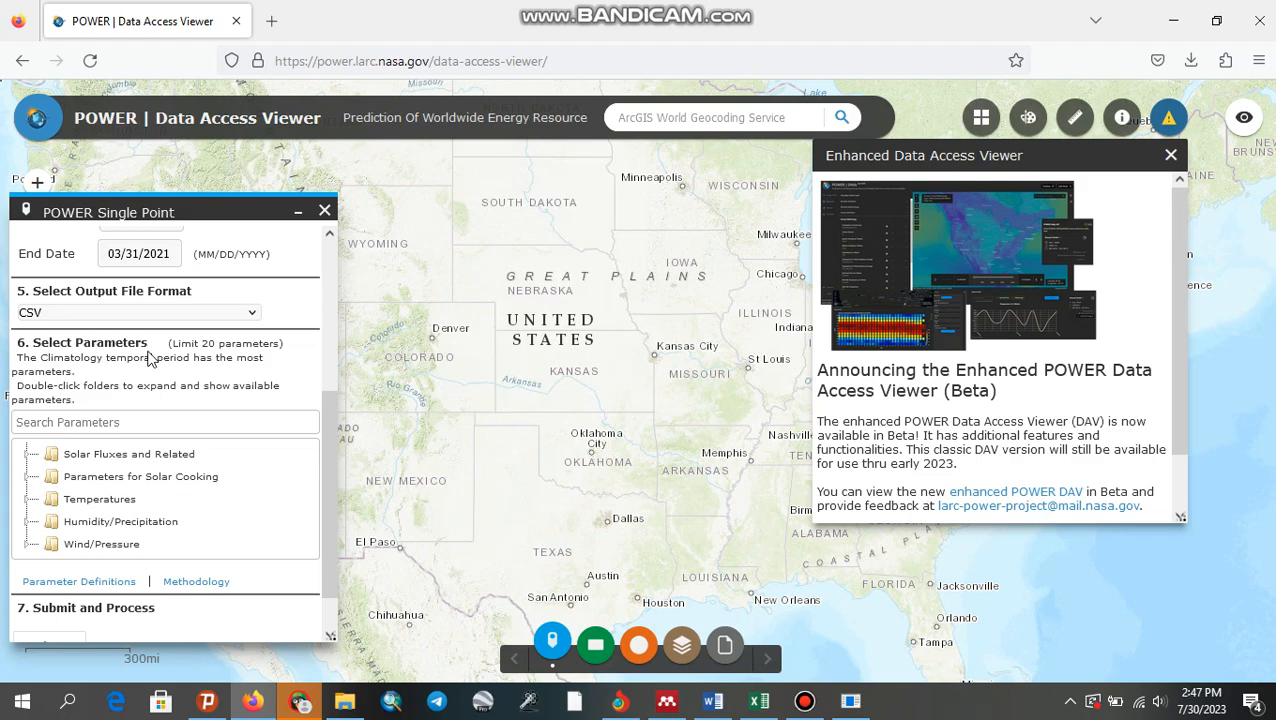
# Step: Switch to Word and highlight the parameters "precipitation, Max/Min temperature" in red
pyautogui.click(712, 700)
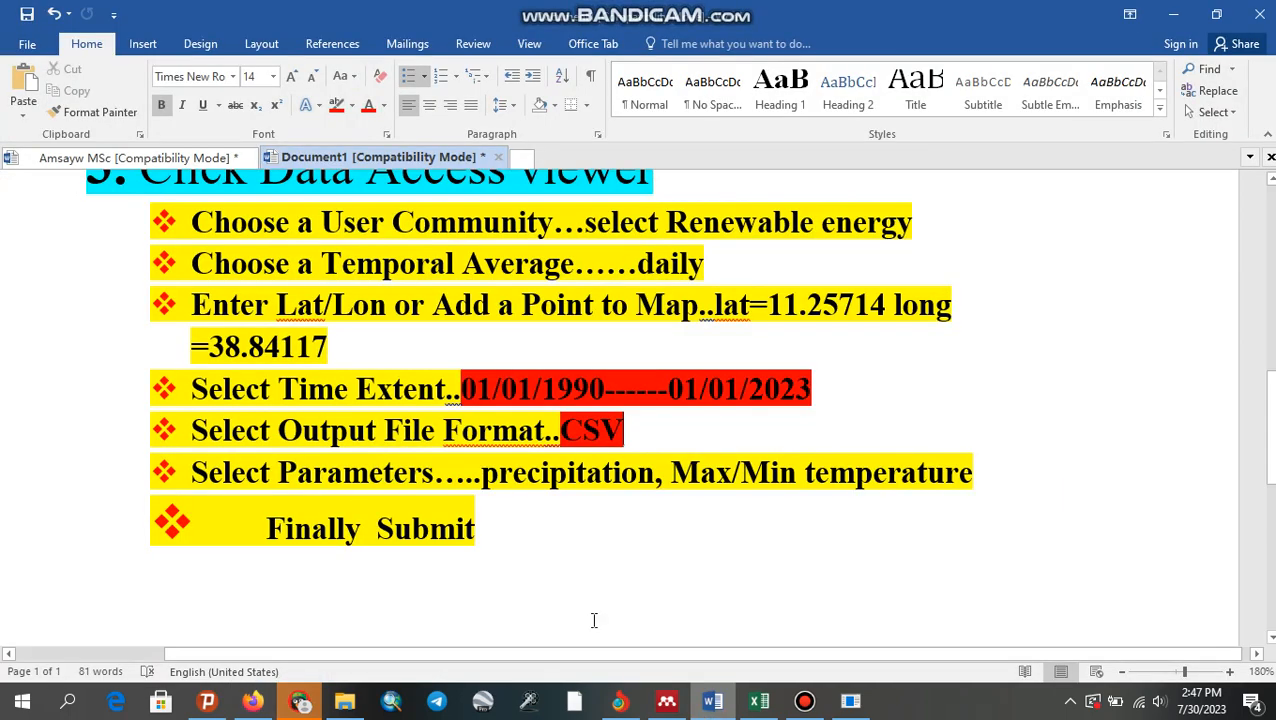
pyautogui.moveTo(481, 472); pyautogui.dragTo(953, 486)
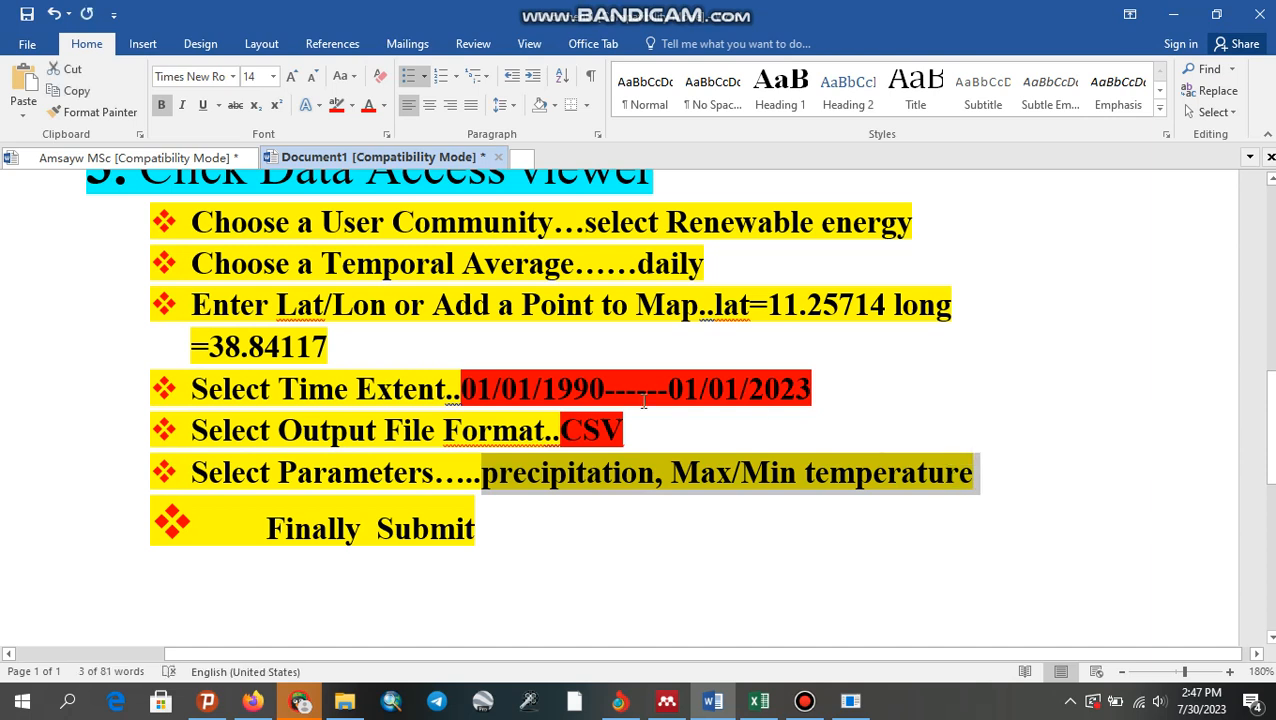
pyautogui.click(337, 105)
pyautogui.press('Right')
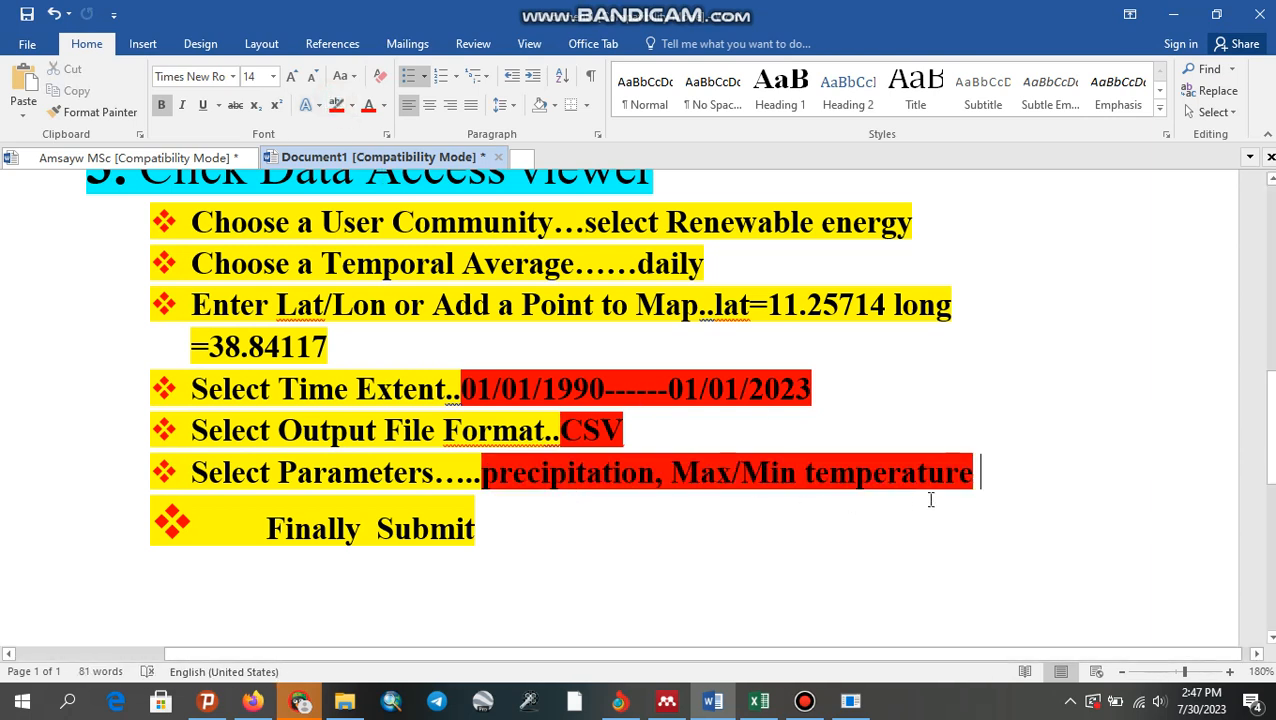
# Step: Switch to the Data Access Viewer in Firefox and select the Precipitation parameter under Humidity/Precipitation
pyautogui.click(255, 700)
pyautogui.moveTo(329, 452); pyautogui.dragTo(327, 478)
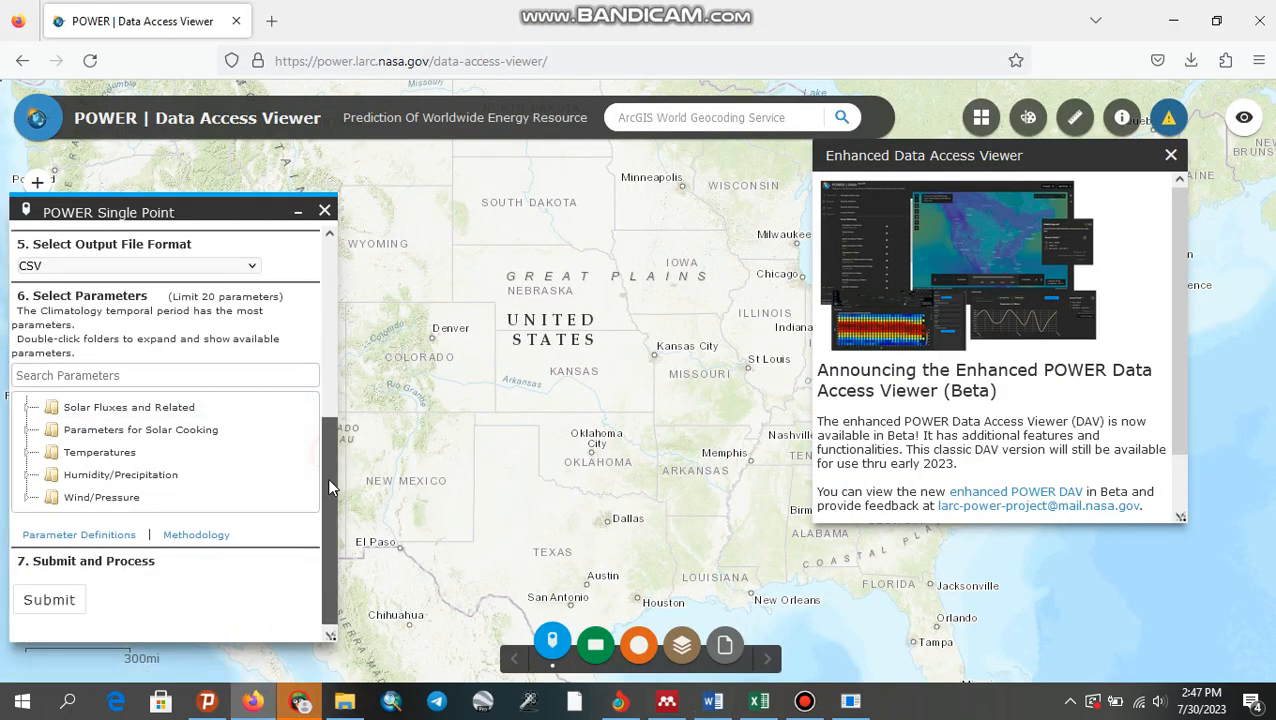
pyautogui.click(30, 476)
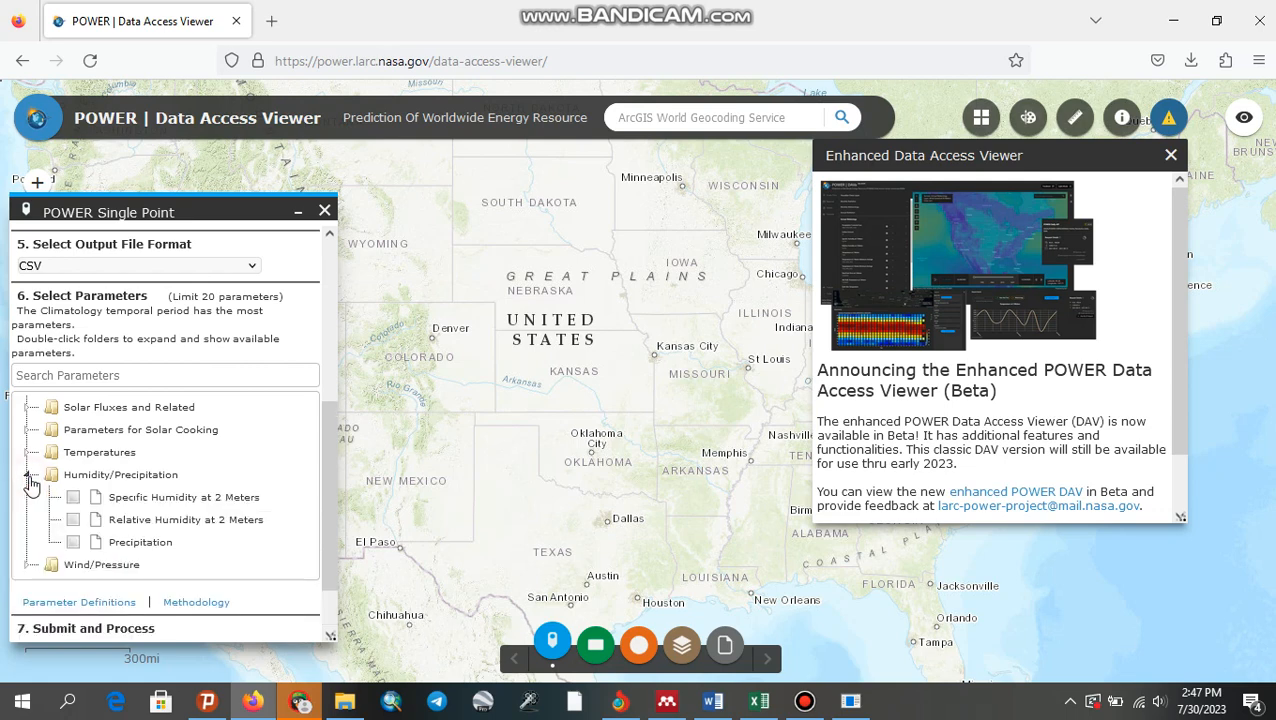
pyautogui.click(74, 543)
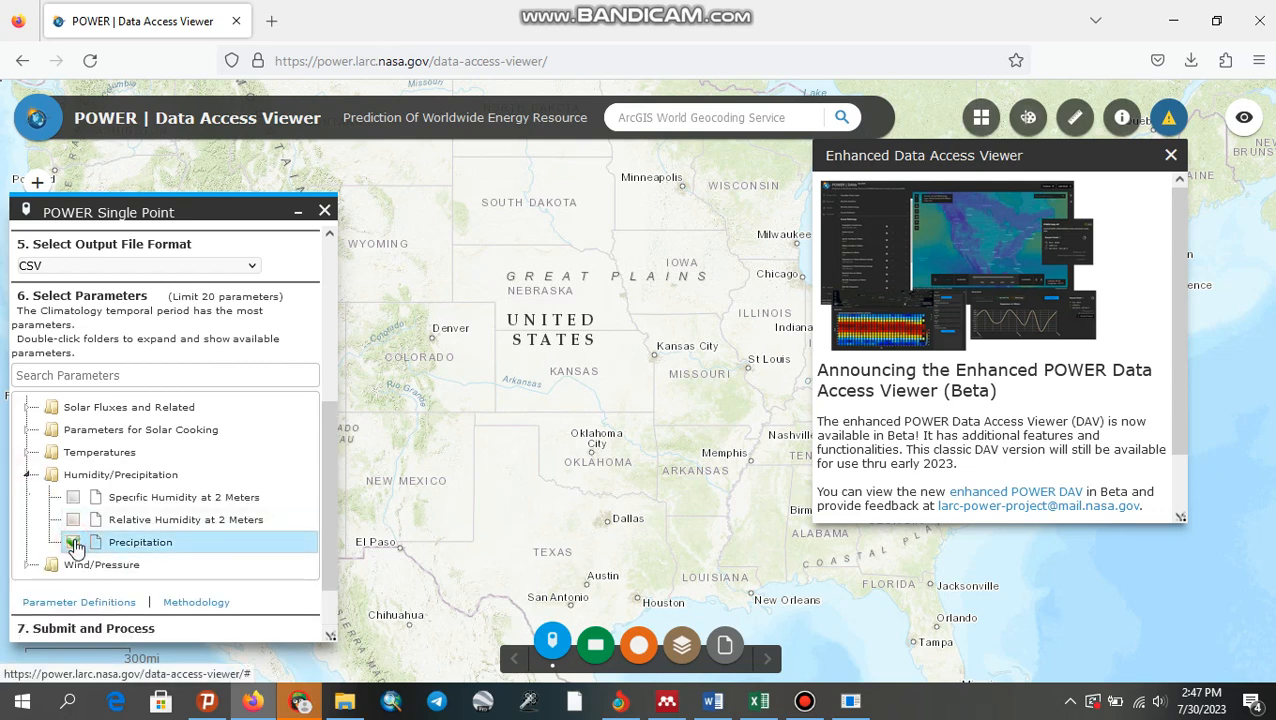
# Step: Select the Temperature at 2 Meters Maximum and Temperature at 2 Meters Minimum parameters under Temperatures
pyautogui.click(28, 453)
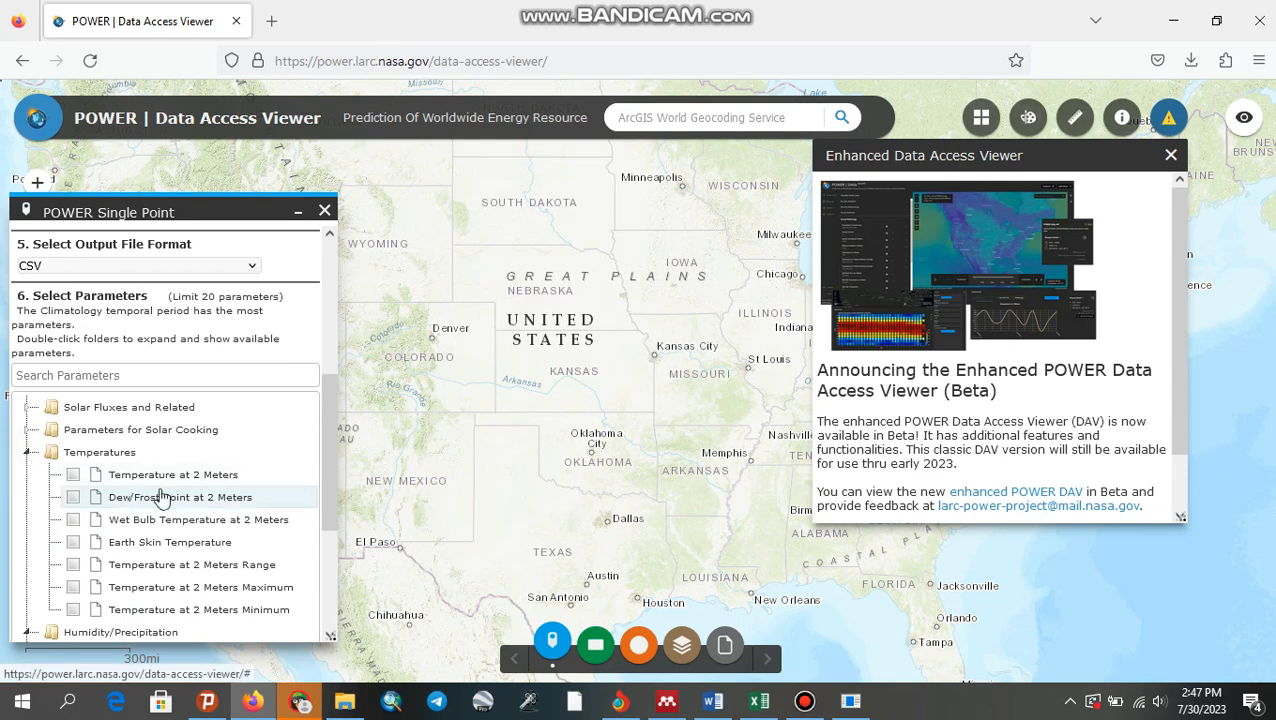
pyautogui.click(327, 450)
pyautogui.moveTo(327, 450); pyautogui.dragTo(333, 505)
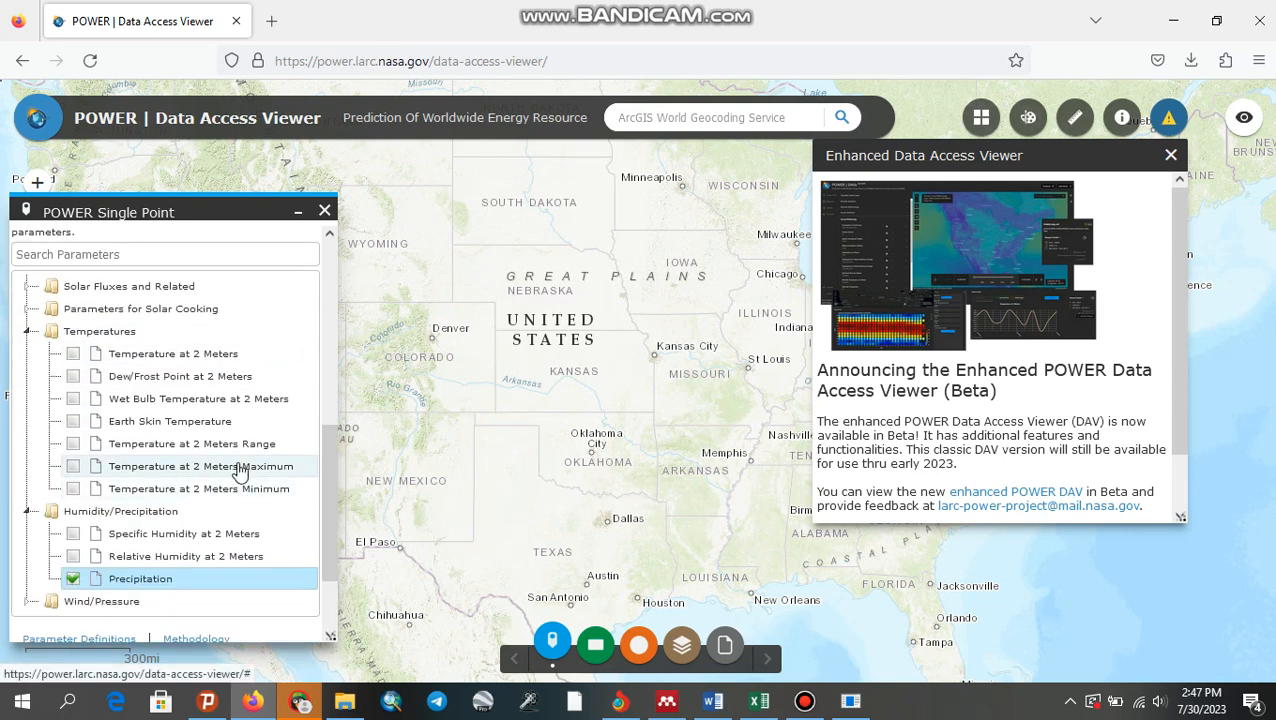
pyautogui.click(73, 466)
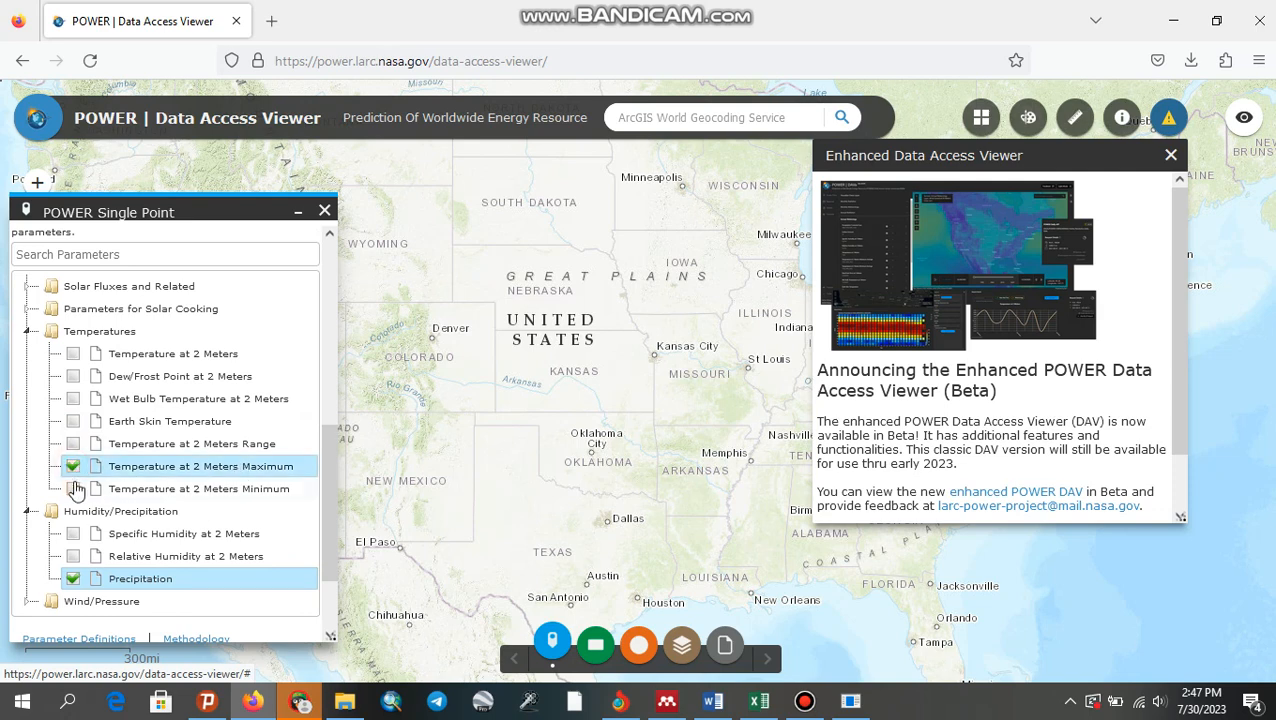
pyautogui.click(73, 489)
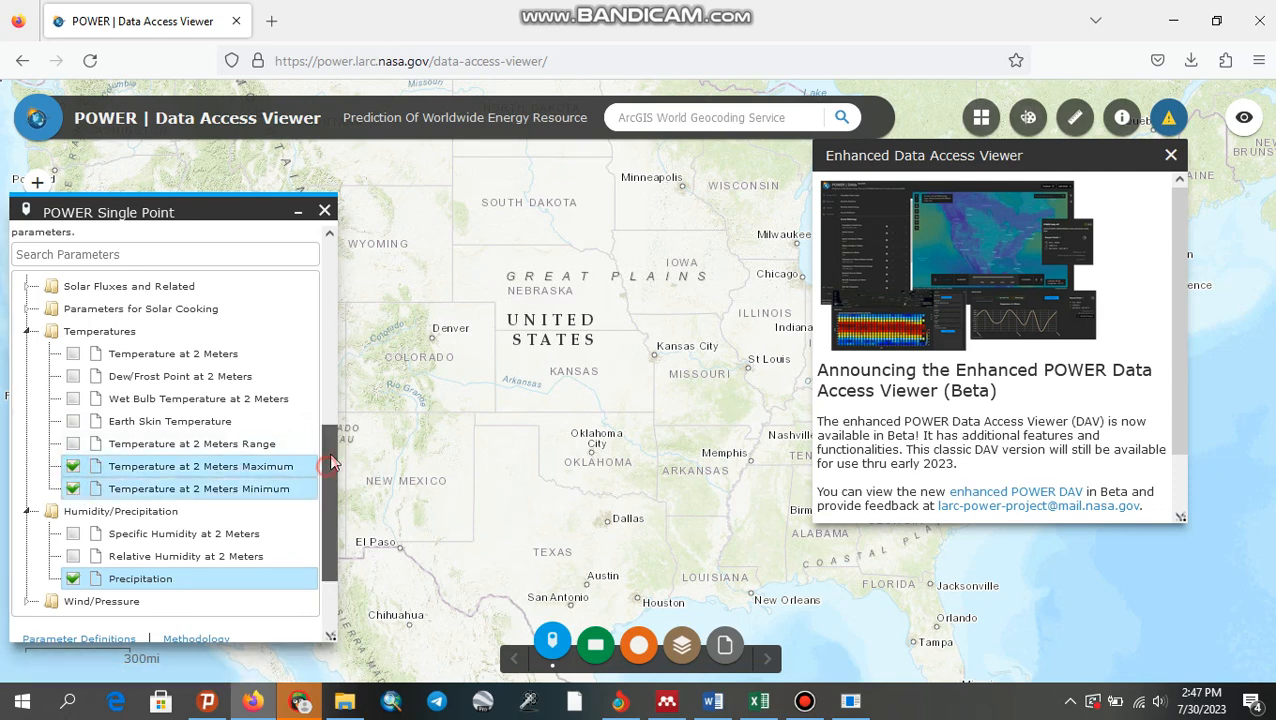
# Step: Review the parameter selection and examine the parameters offered under Wind/Pressure, then collapse that folder
pyautogui.moveTo(330, 474); pyautogui.dragTo(332, 422)
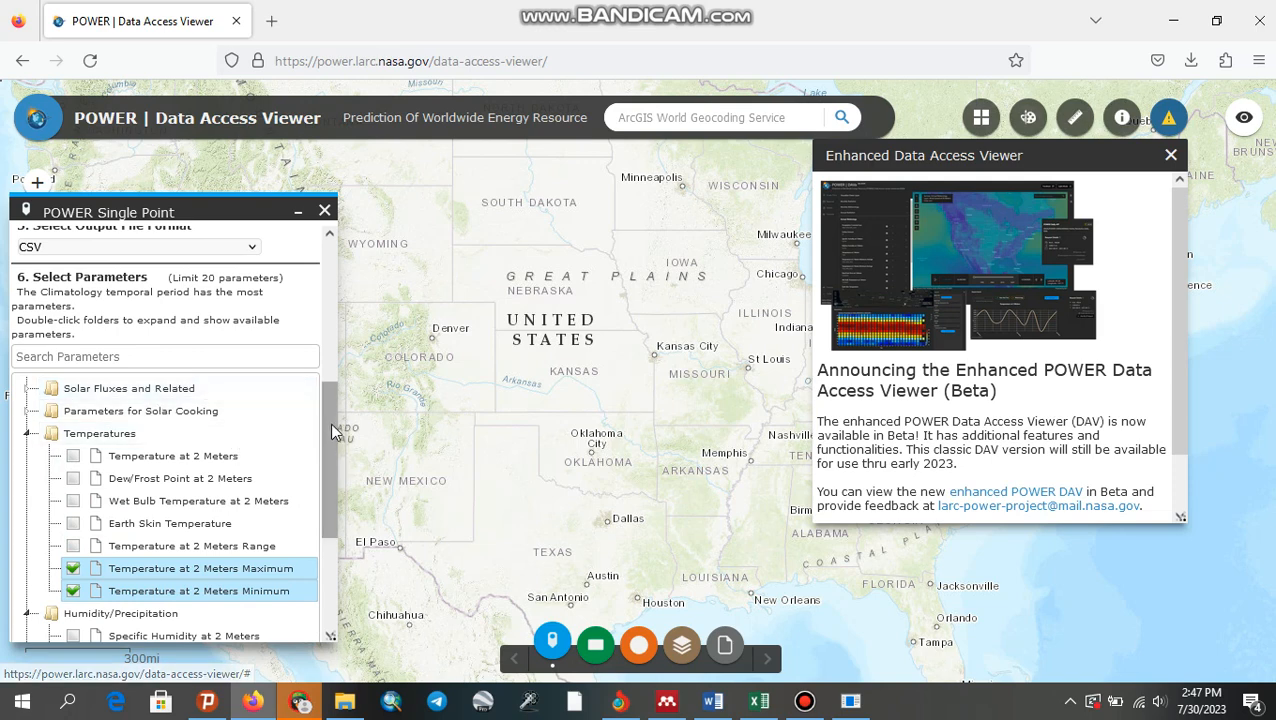
pyautogui.moveTo(330, 423); pyautogui.dragTo(326, 509)
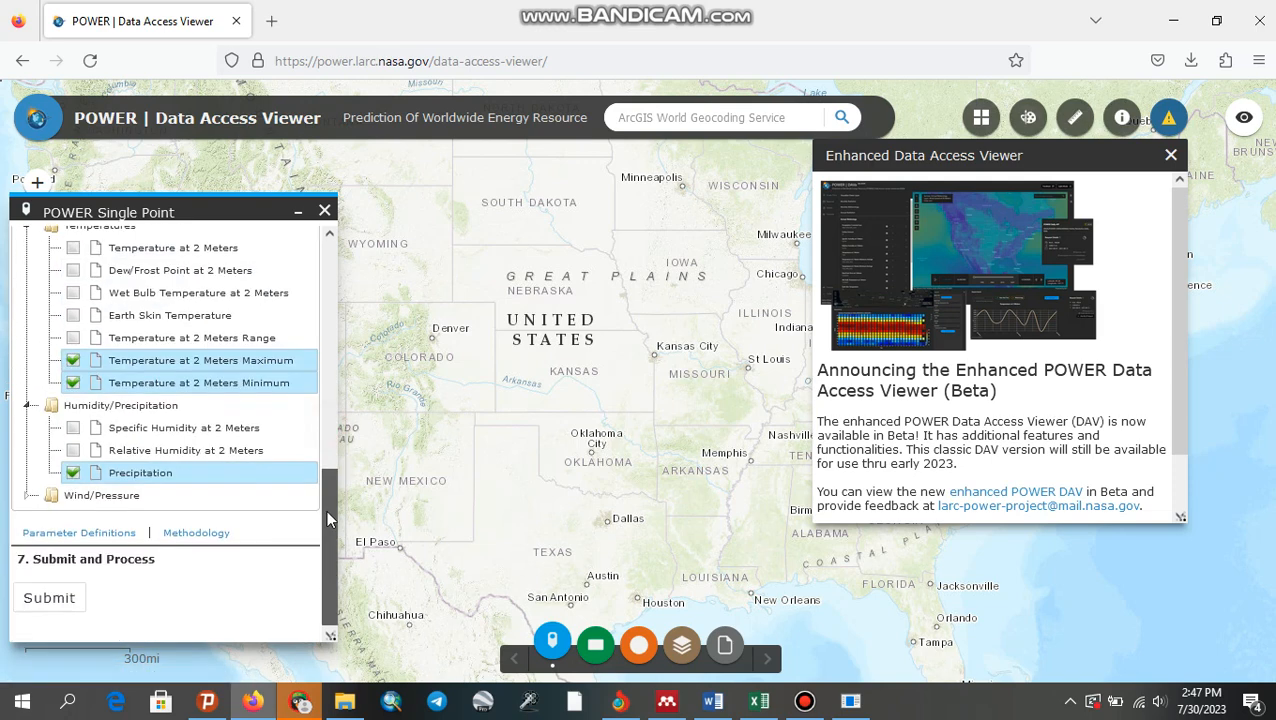
pyautogui.click(27, 496)
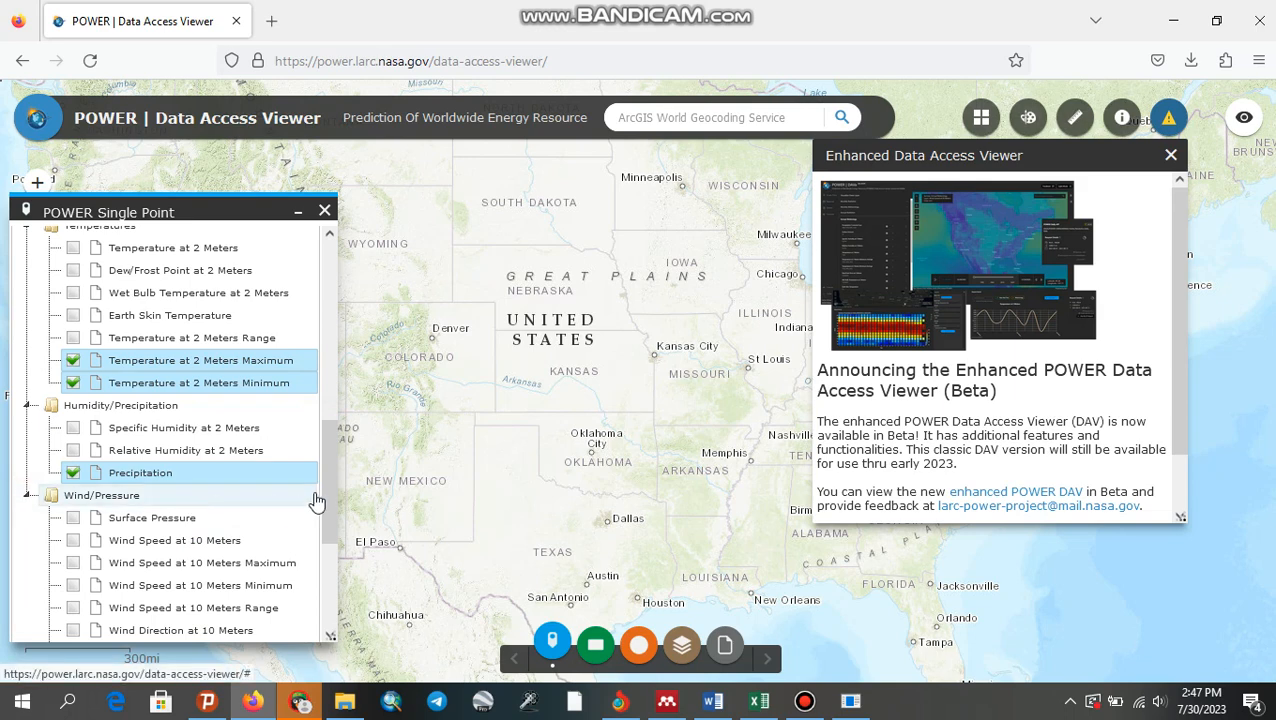
pyautogui.moveTo(325, 478); pyautogui.dragTo(332, 537)
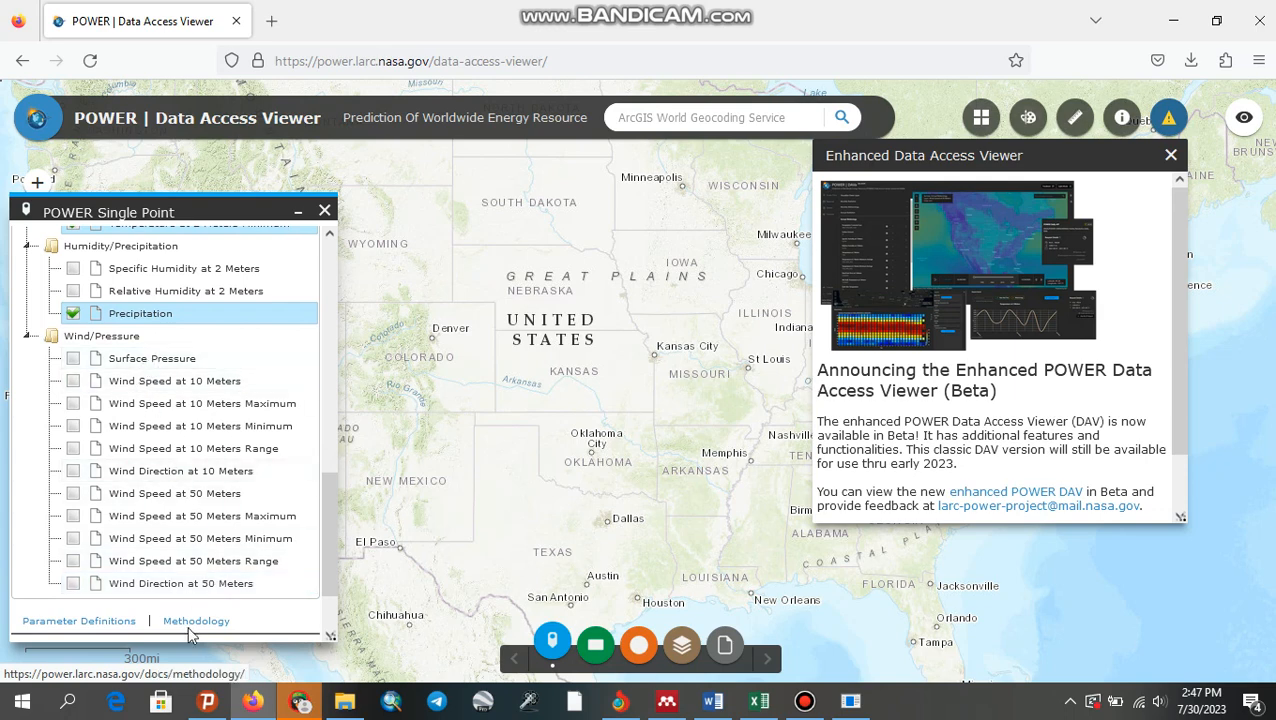
pyautogui.click(27, 339)
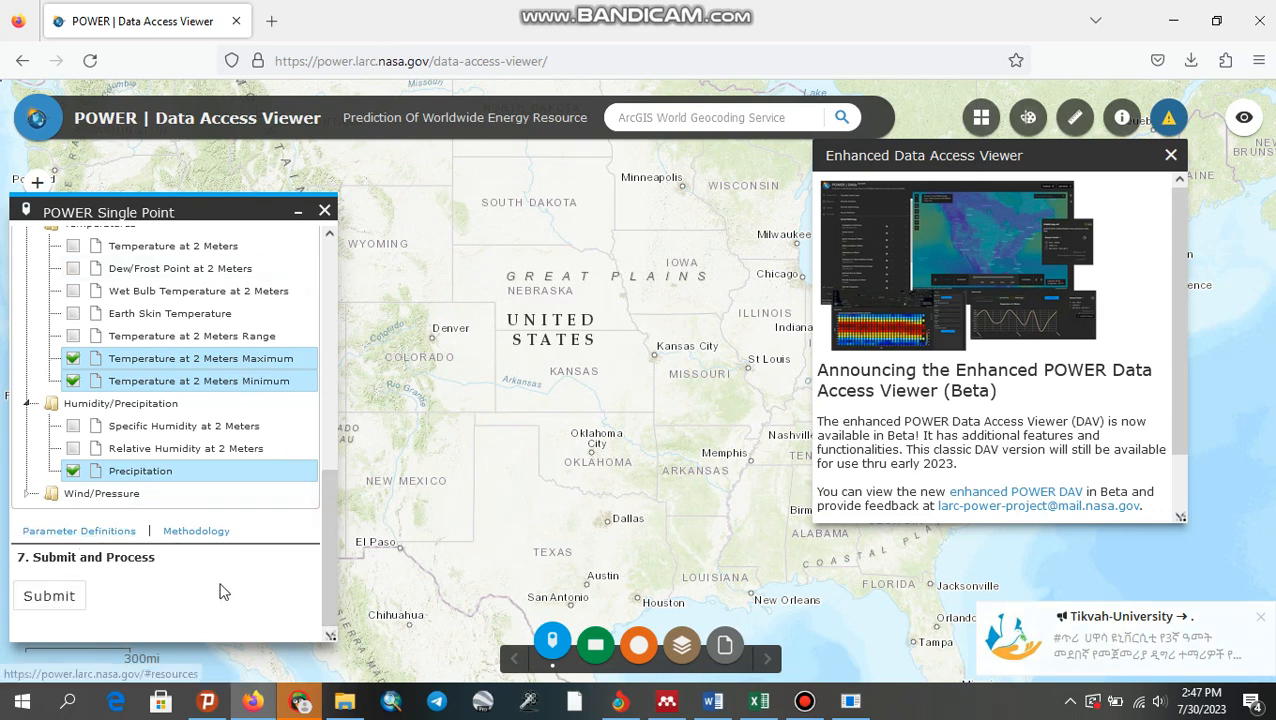
# Step: Switch to Word and highlight the word "Submit" in red in the last instruction
pyautogui.click(706, 703)
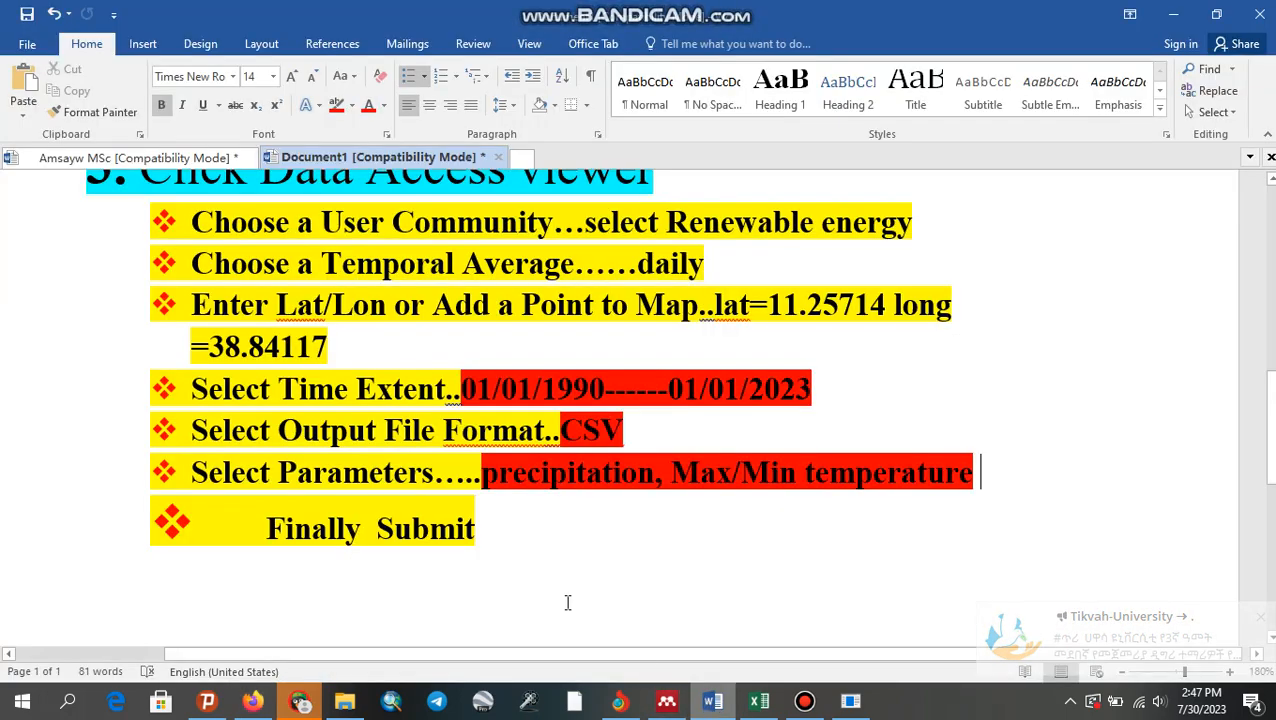
pyautogui.tripleClick(370, 530)
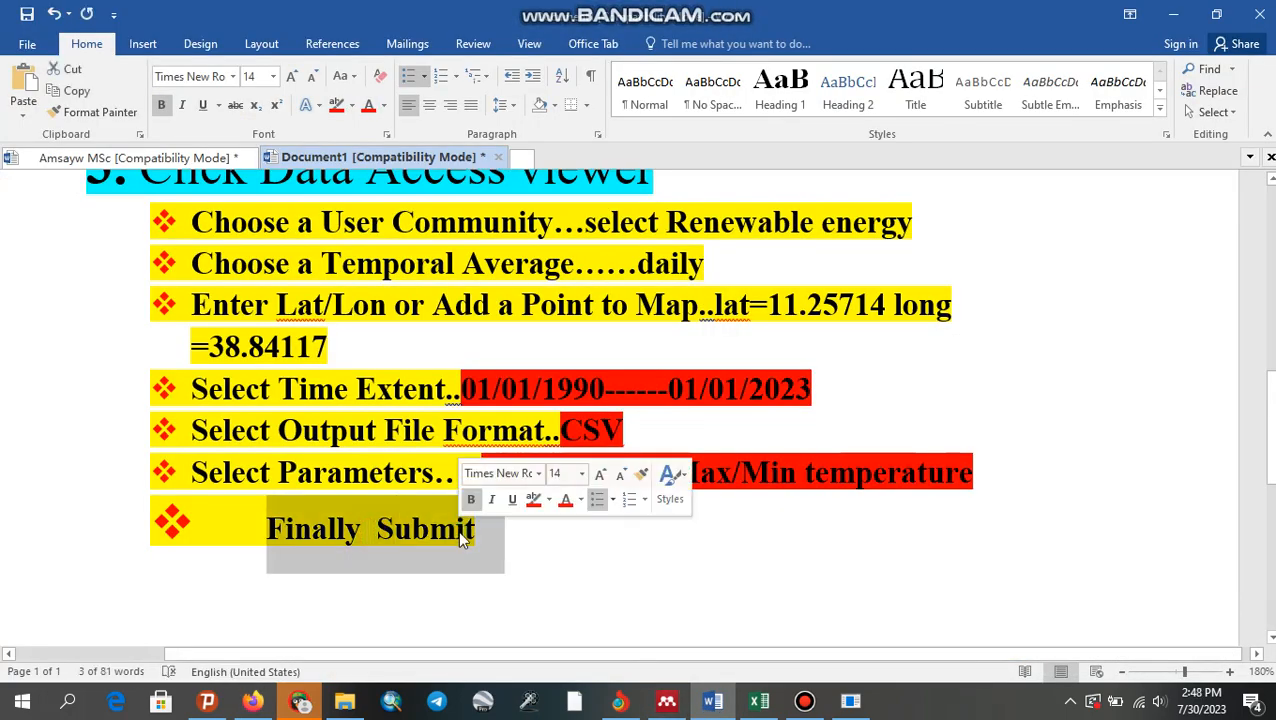
pyautogui.click(379, 529)
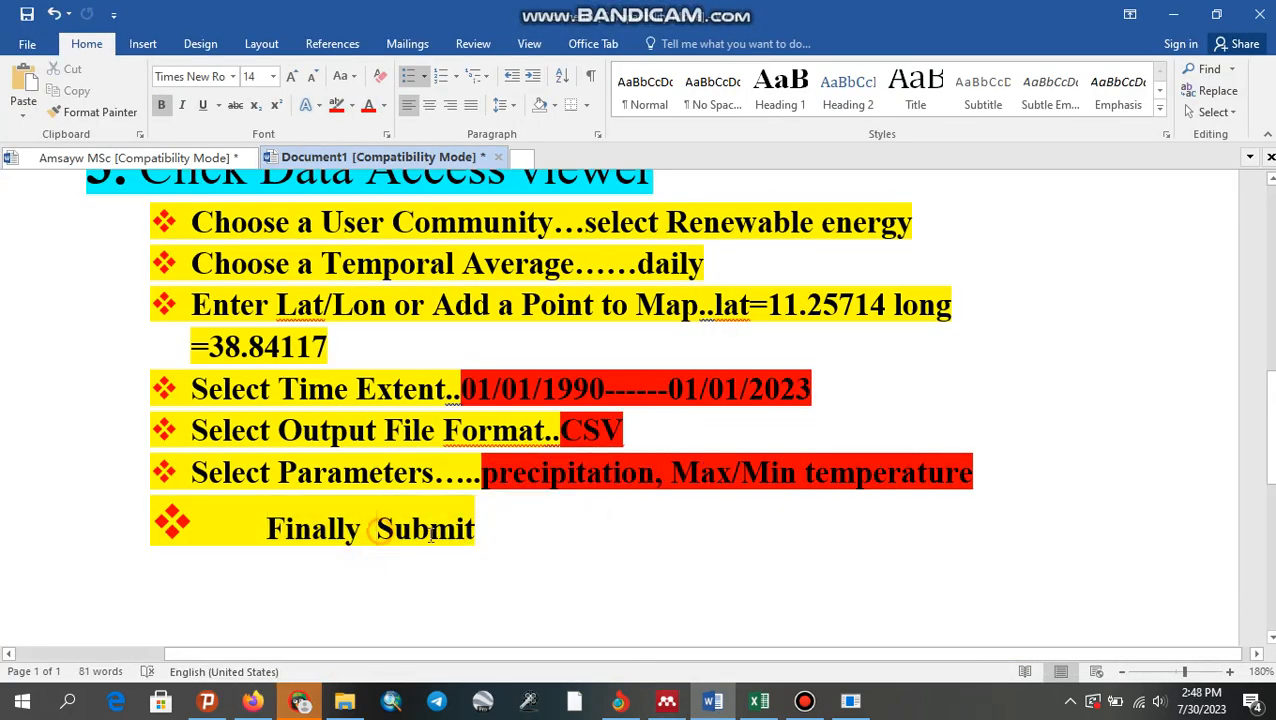
pyautogui.moveTo(430, 533); pyautogui.dragTo(476, 530)
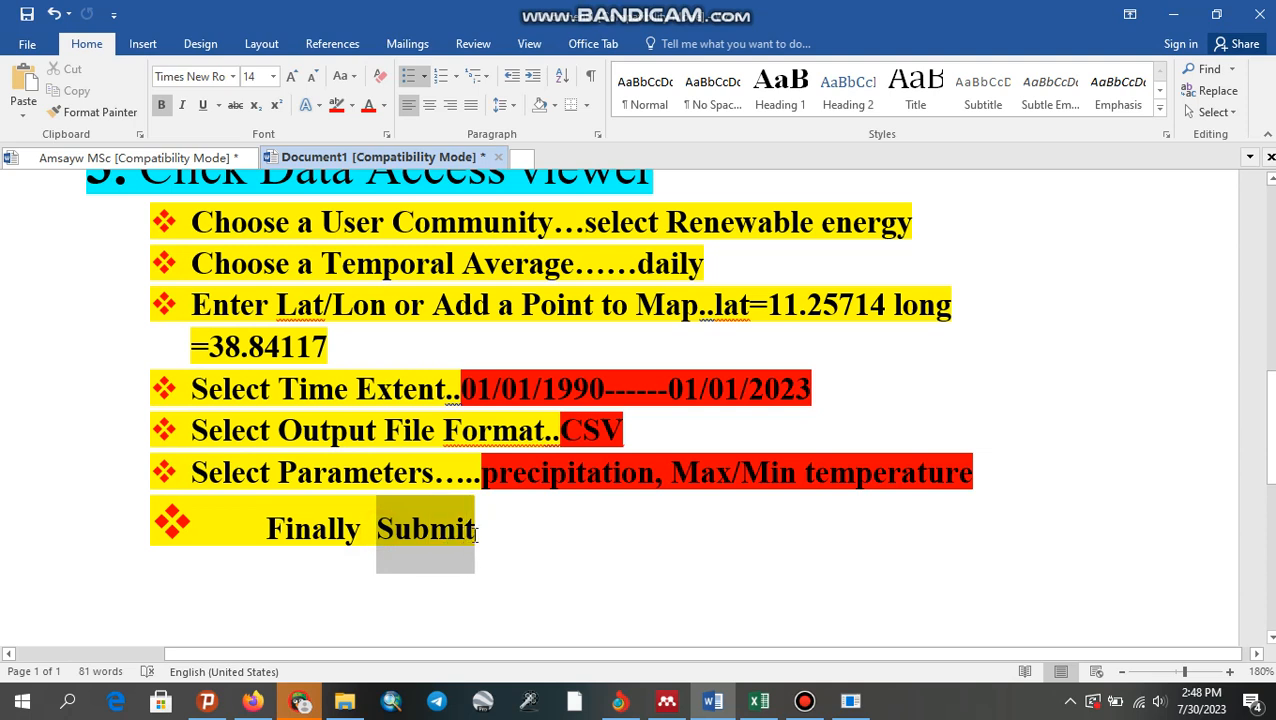
pyautogui.click(336, 105)
pyautogui.click(476, 530)
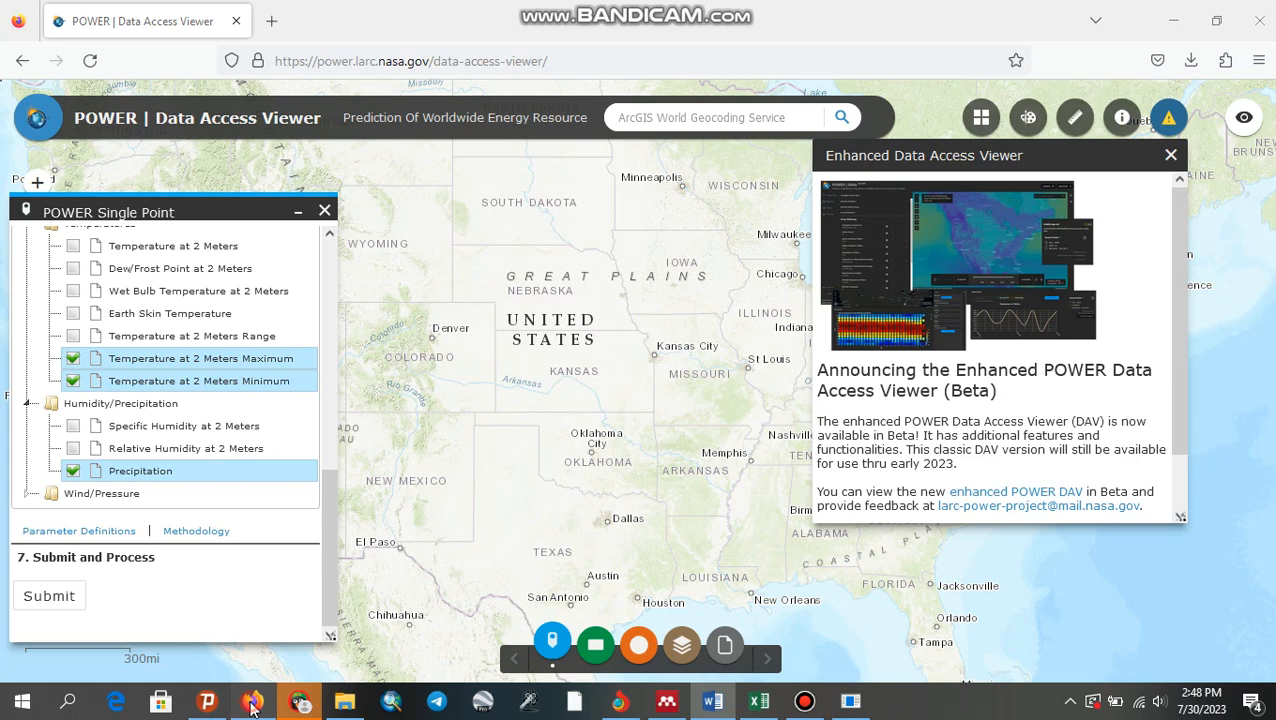
# Step: Return to the Data Access Viewer in Firefox, submit the single point request and download the CSV output file
pyautogui.click(253, 701)
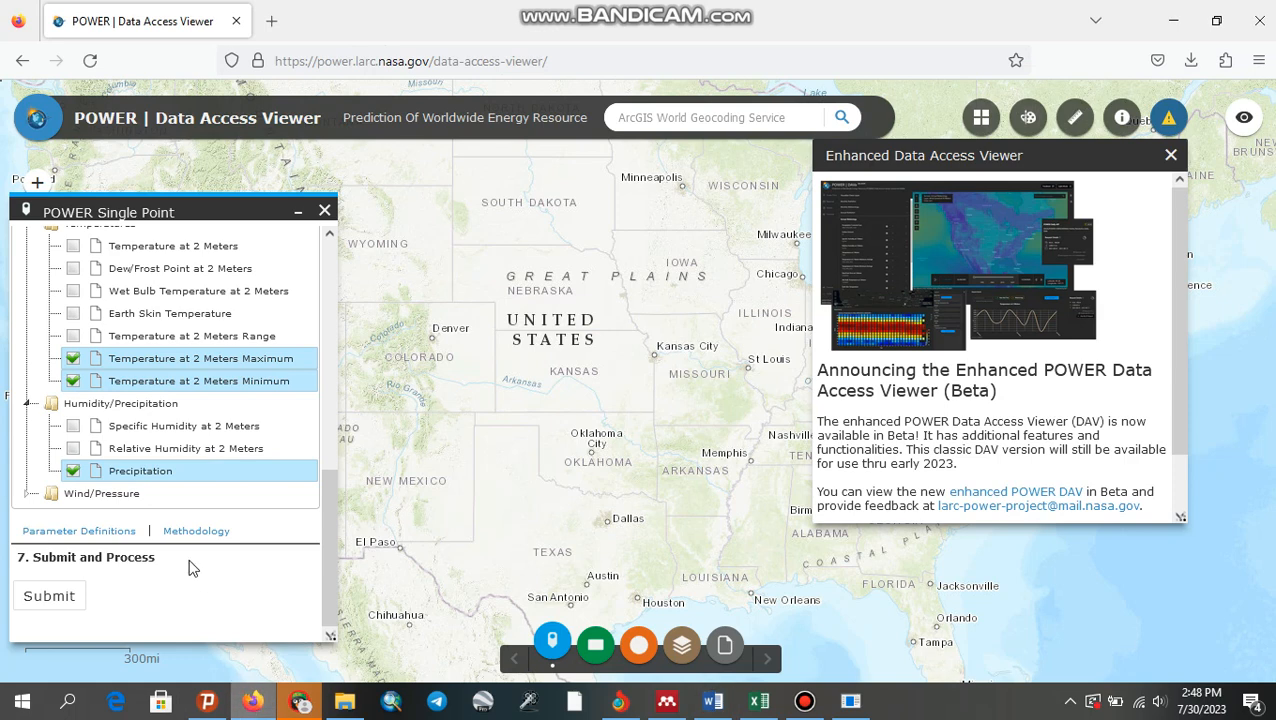
pyautogui.click(40, 596)
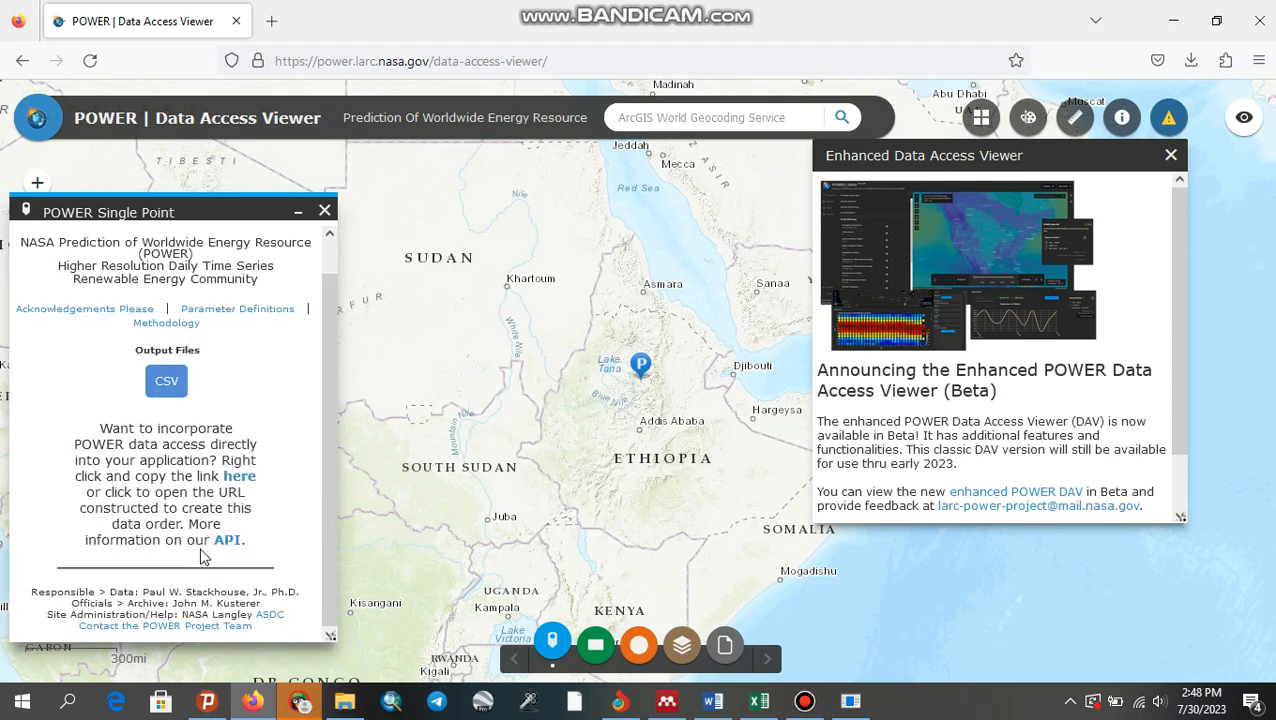
pyautogui.click(246, 481)
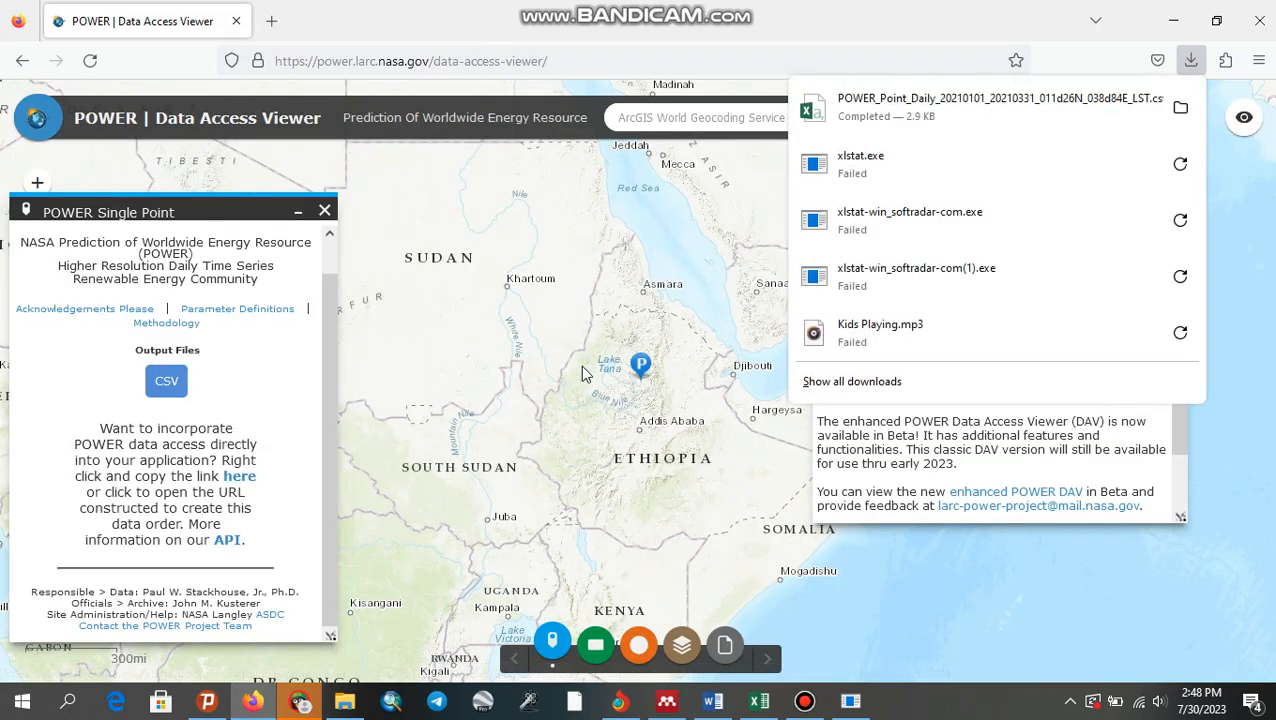
# Step: Show the downloaded file in the Downloads folder and open POWER_Point_Daily_20210101_20210331_011d26N_038d84E_LST in Excel
pyautogui.click(1180, 107)
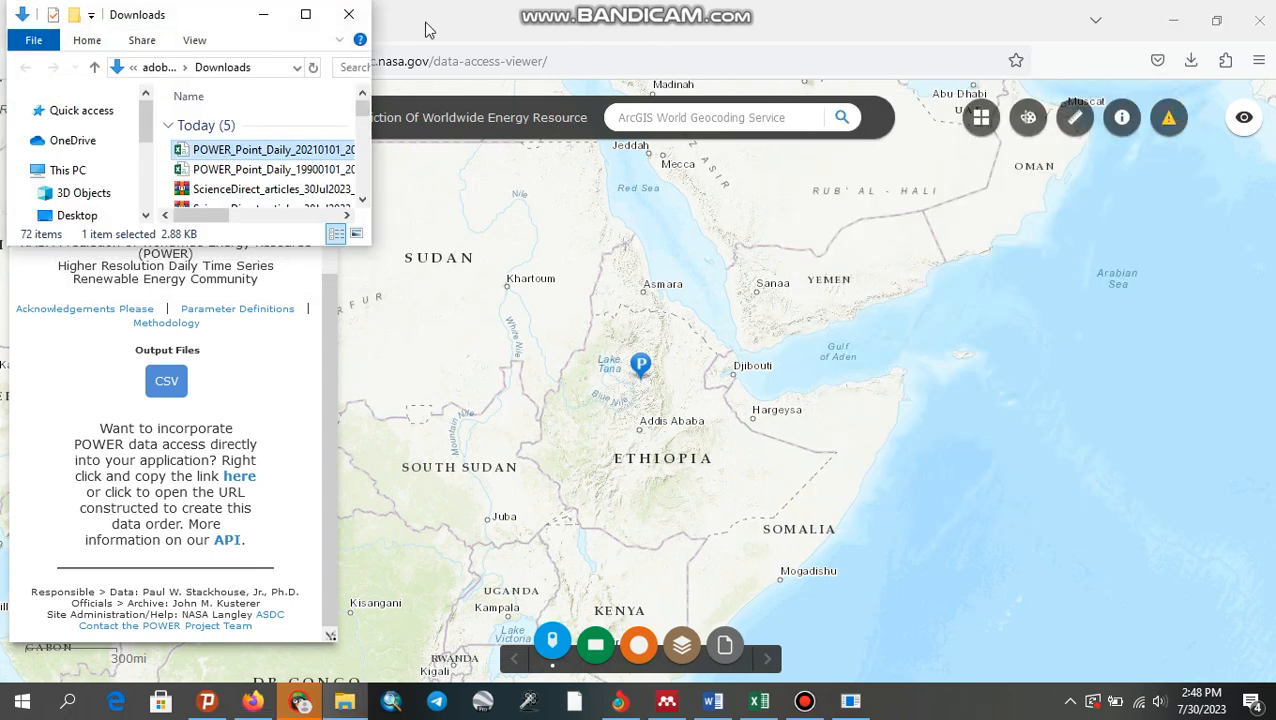
pyautogui.click(305, 14)
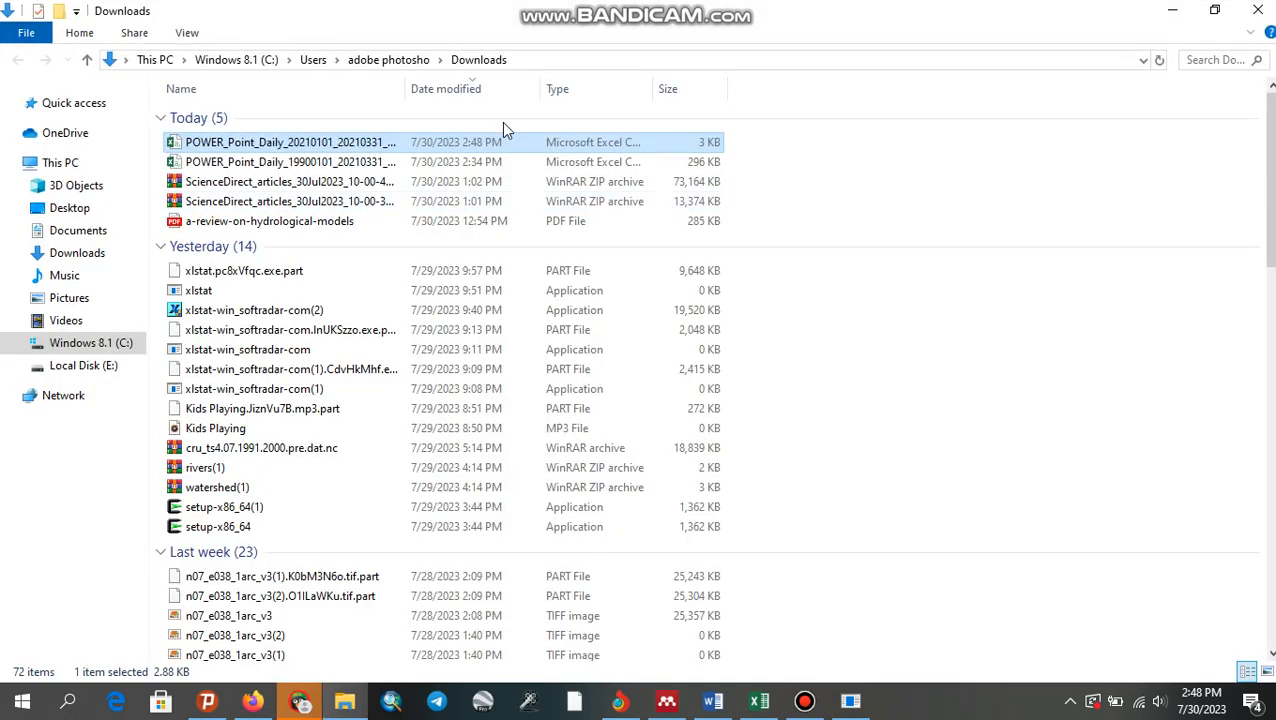
pyautogui.click(504, 145)
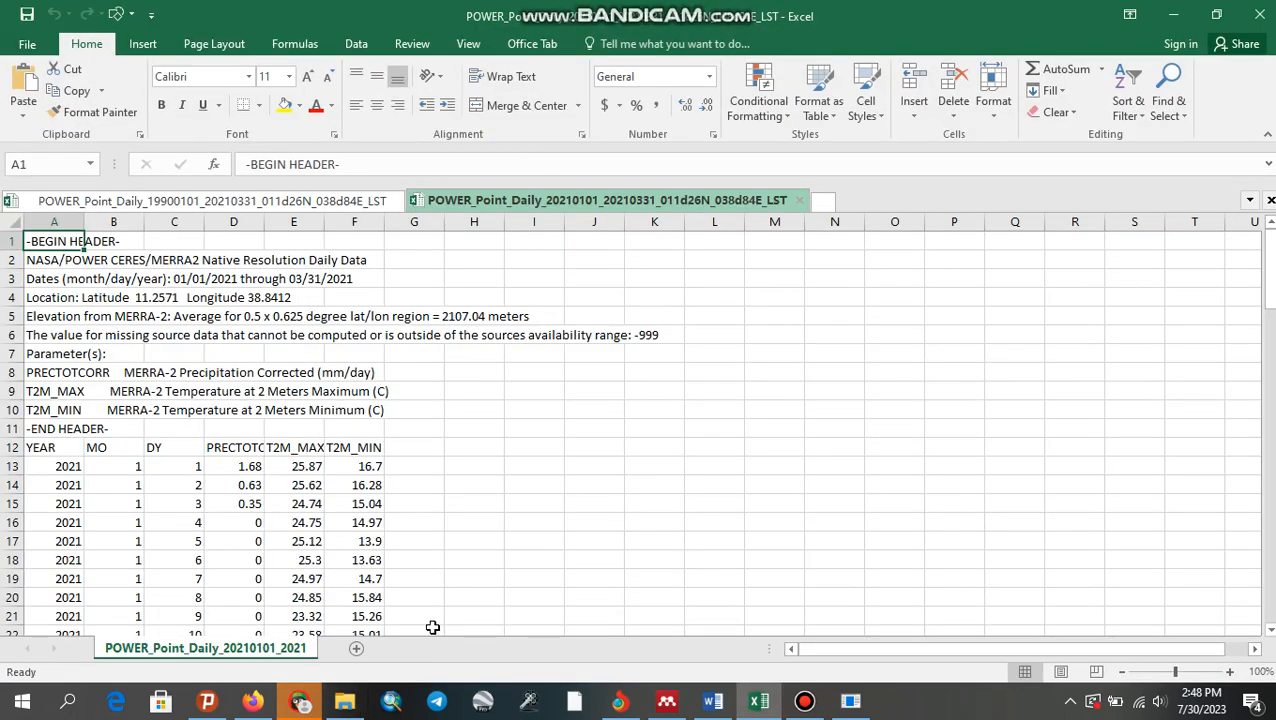
# Step: Examine the daily 2021 precipitation and temperature records from the header down to the end of the data
pyautogui.scroll(-6, 636, 430)
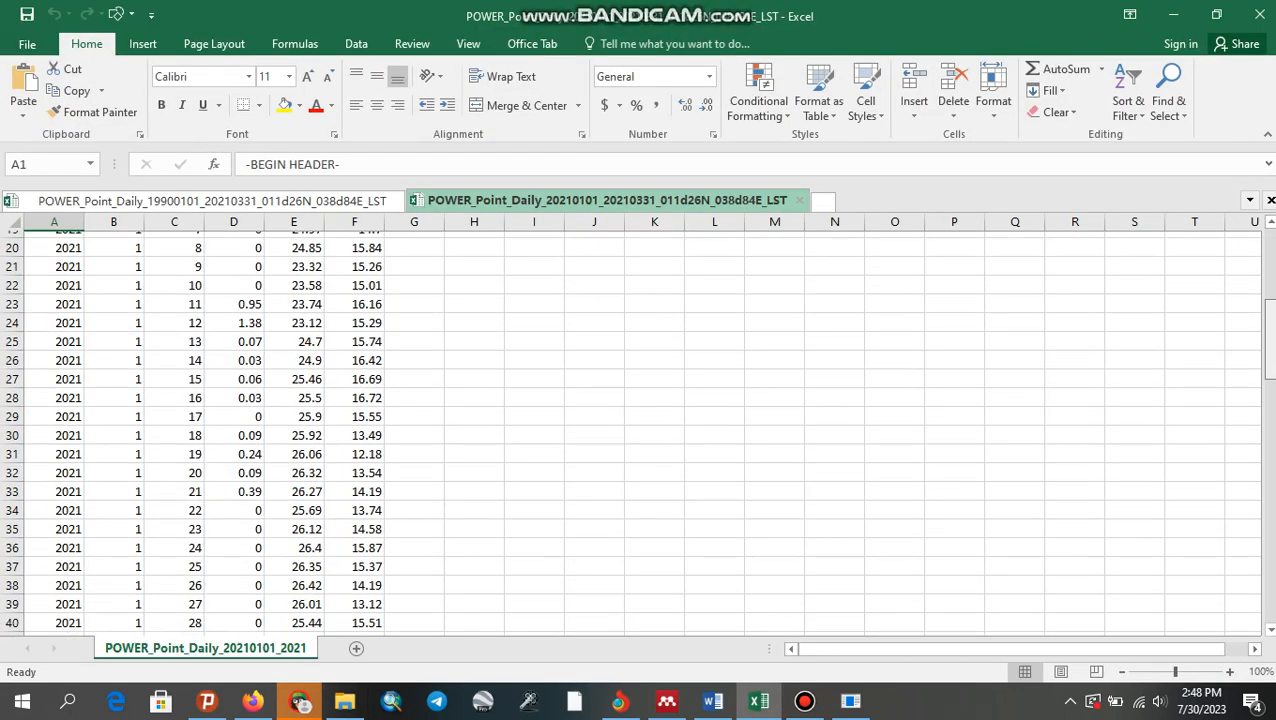
pyautogui.scroll(6, 636, 430)
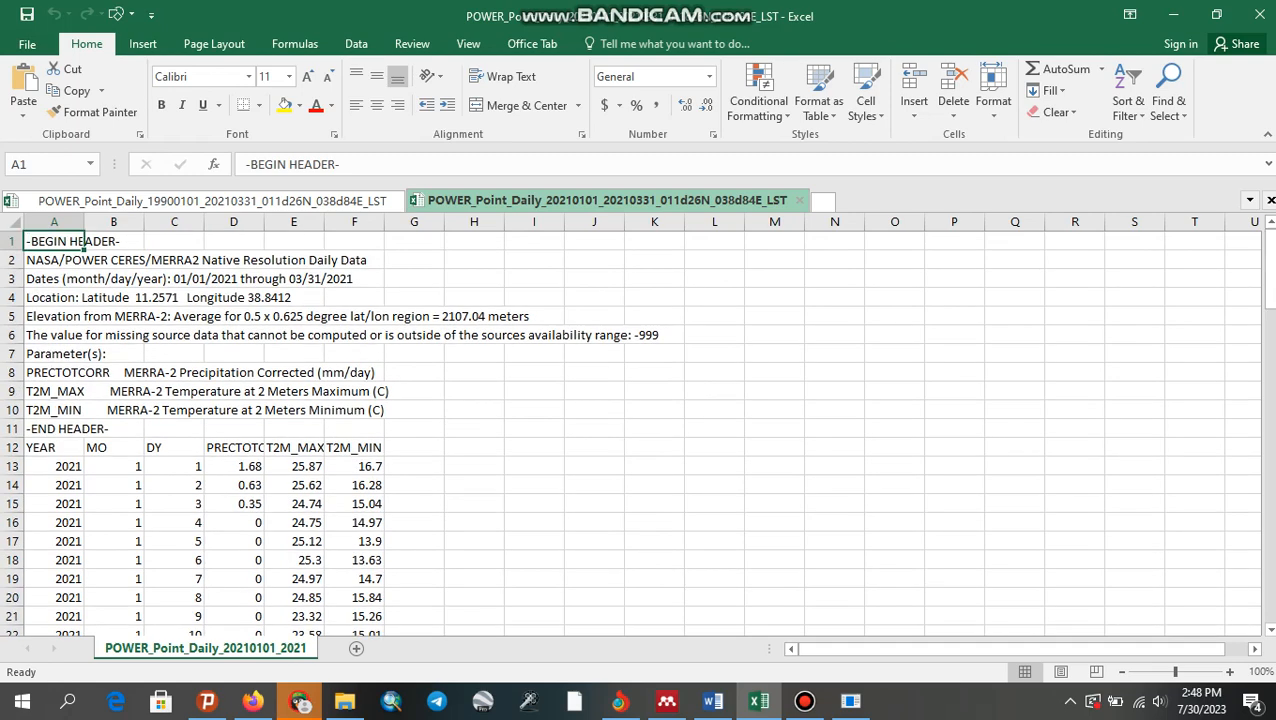
pyautogui.click(73, 470)
pyautogui.press('Down')
pyautogui.press('Down')
pyautogui.press('Down')
pyautogui.press('Down')
pyautogui.press('Down')
pyautogui.press('Down')
pyautogui.press('Down')
pyautogui.press('Down')
pyautogui.press('Down')
pyautogui.press('Down')
pyautogui.press('Down')
pyautogui.press('Down')
pyautogui.press('Down')
pyautogui.press('Down')
pyautogui.press('Down')
pyautogui.press('Down')
pyautogui.press('Down')
pyautogui.press('Down')
pyautogui.press('Down')
pyautogui.press('Down')
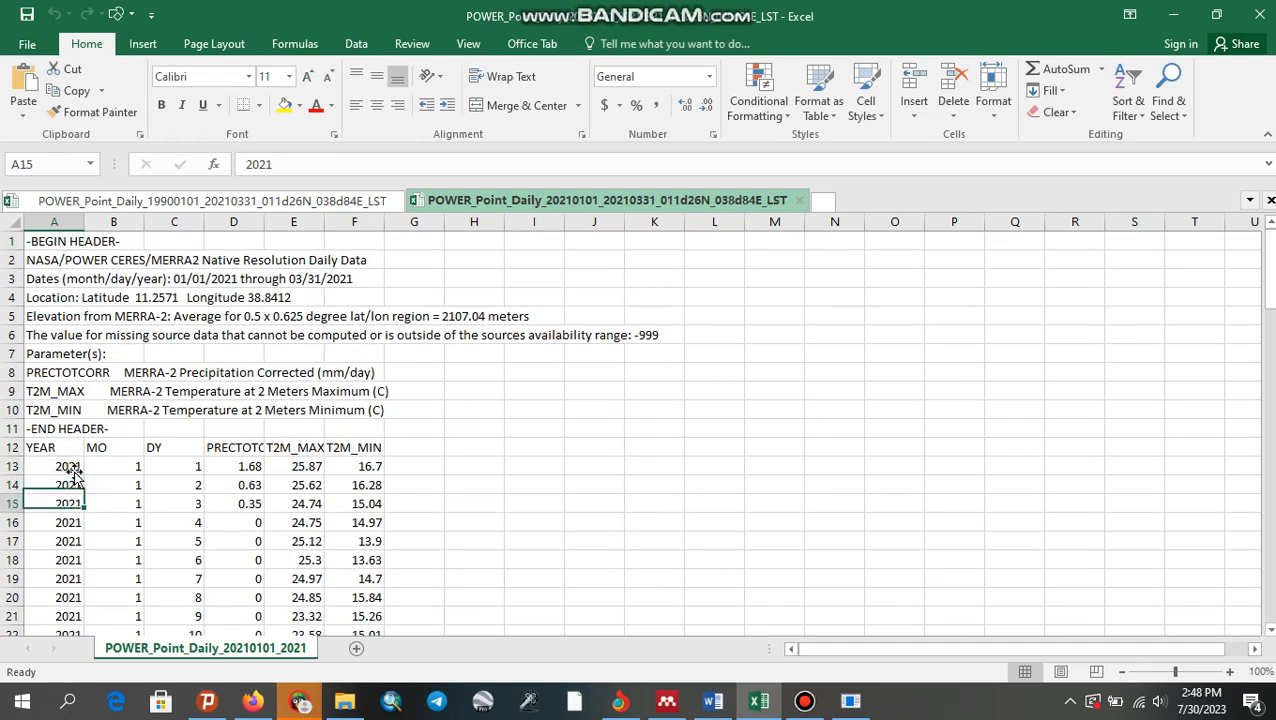
pyautogui.press('Down')
pyautogui.press('Down')
pyautogui.press('Down')
pyautogui.press('Down')
pyautogui.press('Down')
pyautogui.press('Down')
pyautogui.press('Down')
pyautogui.press('Down')
pyautogui.press('Down')
pyautogui.press('Down')
pyautogui.press('Down')
pyautogui.press('Down')
pyautogui.press('Down')
pyautogui.press('Down')
pyautogui.press('Down')
pyautogui.press('Down')
pyautogui.press('Down')
pyautogui.press('Down')
pyautogui.press('Down')
pyautogui.press('Down')
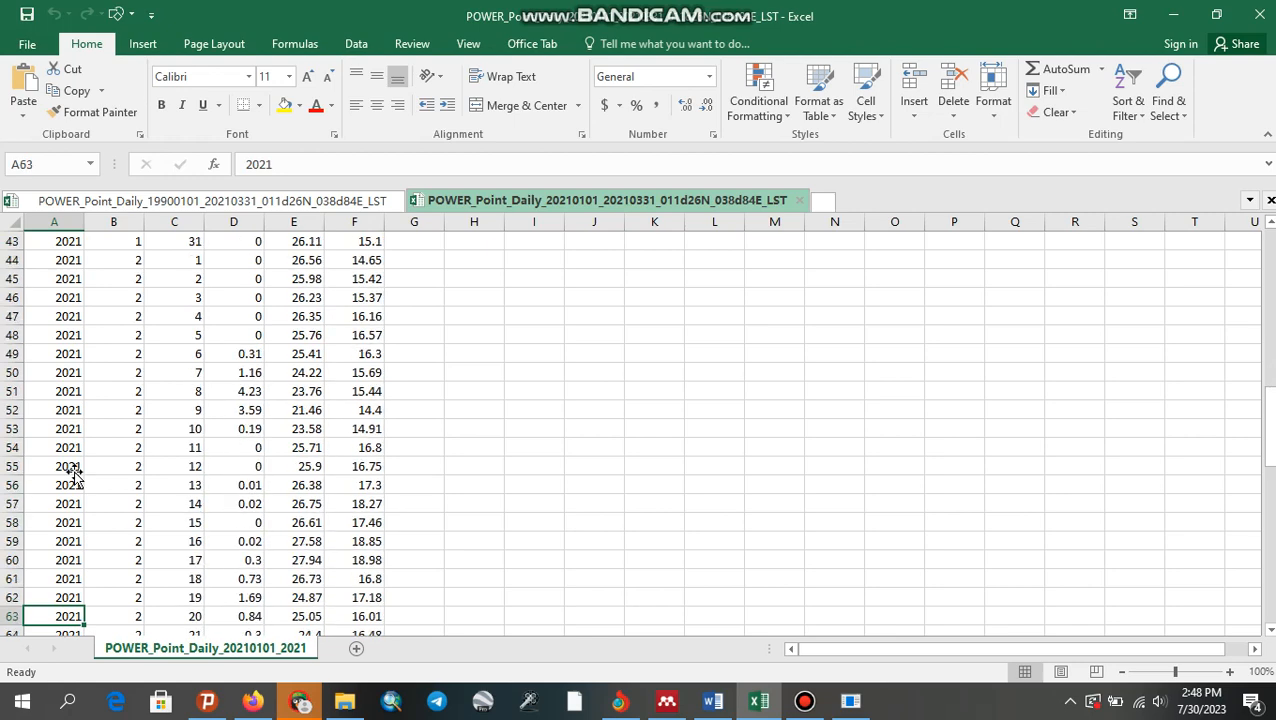
pyautogui.press('Down')
pyautogui.press('Down')
pyautogui.press('Down')
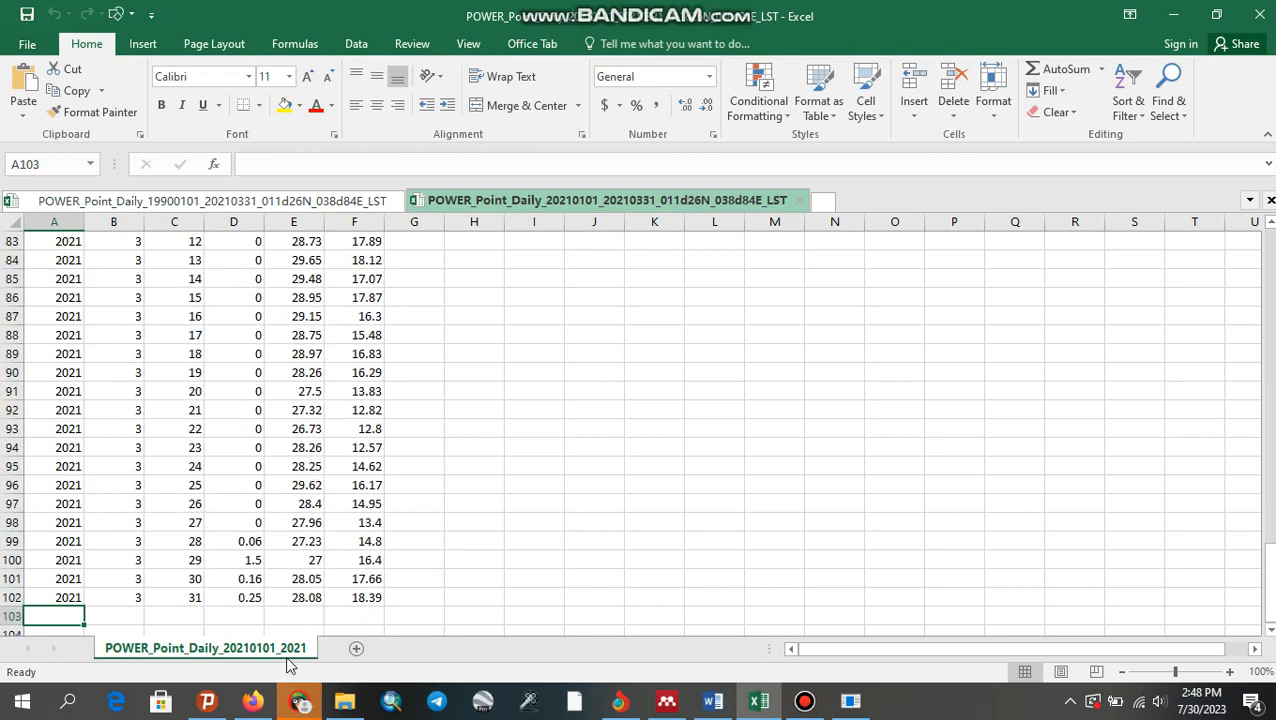
# Step: Return to the Downloads folder, open POWER_Point_Daily_19900101_20210331_011d26N_038d84E_LST in Excel and look through its daily records
pyautogui.click(1175, 15)
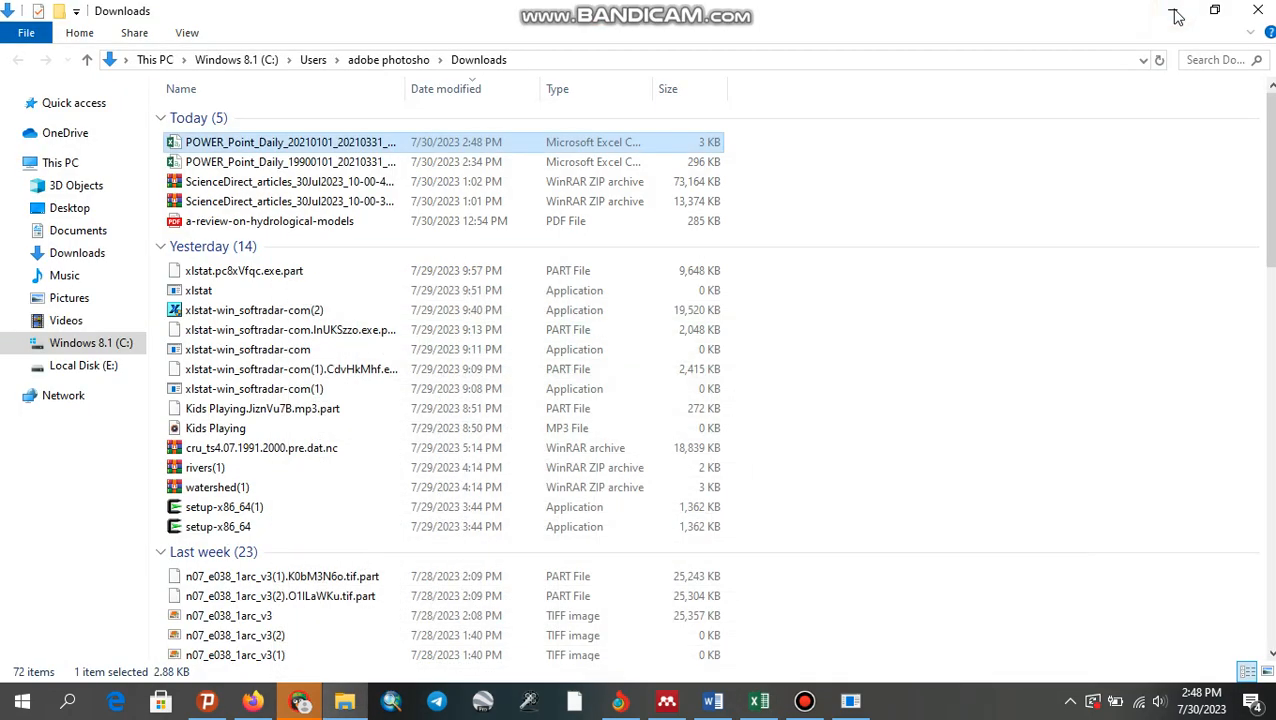
pyautogui.doubleClick(646, 162)
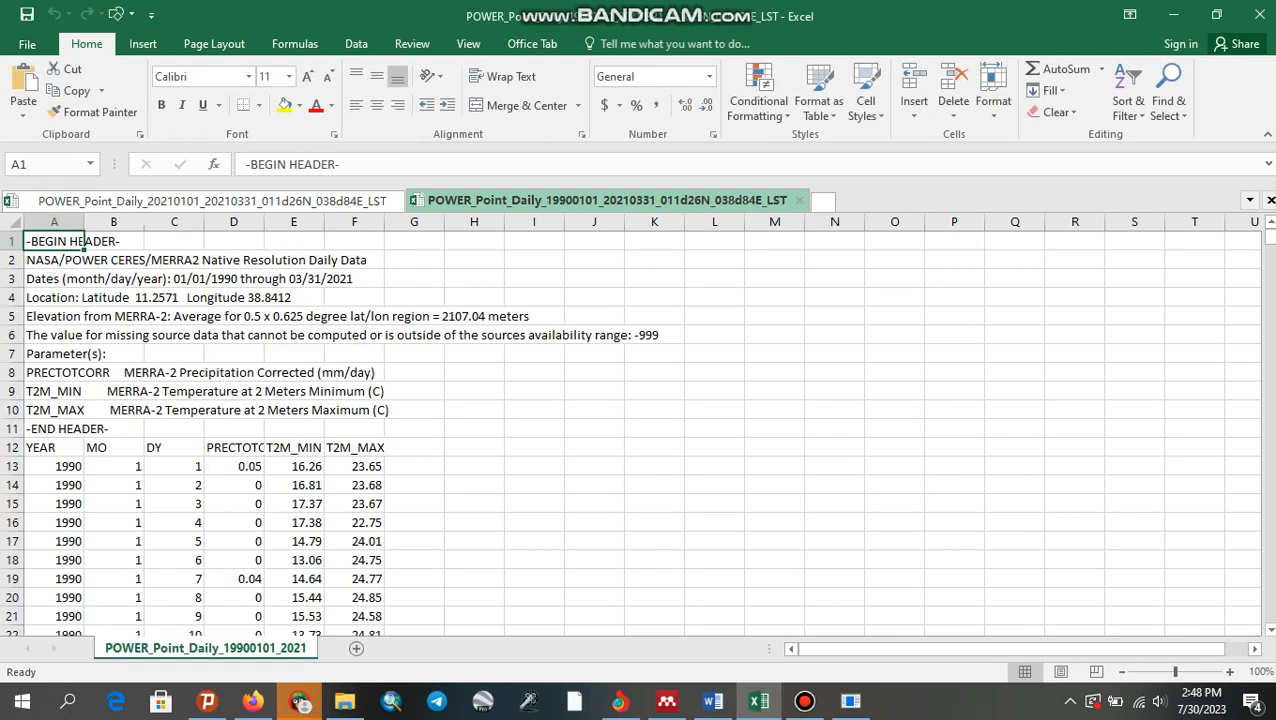
pyautogui.scroll(-20, 641, 298)
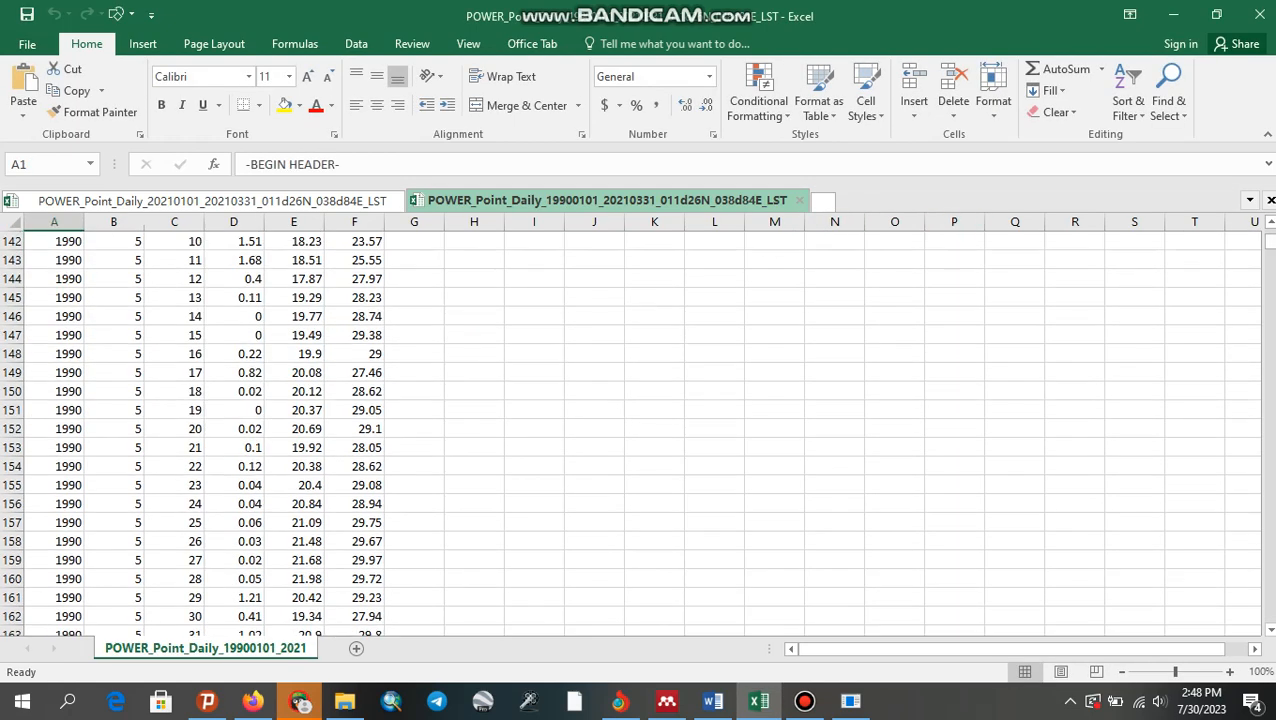
pyautogui.moveTo(1270, 241); pyautogui.dragTo(1270, 232)
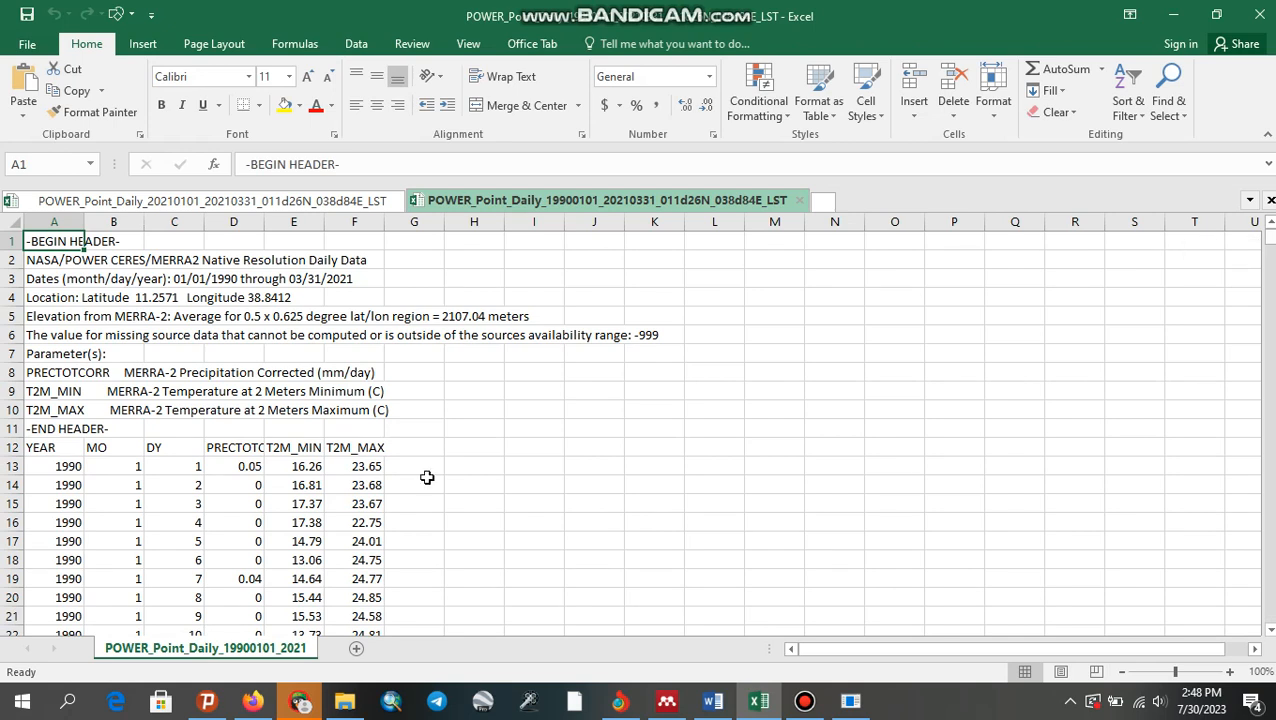
# Step: Examine the year, month, day, precipitation and minimum/maximum temperature values across the first data row, row 13
pyautogui.click(63, 466)
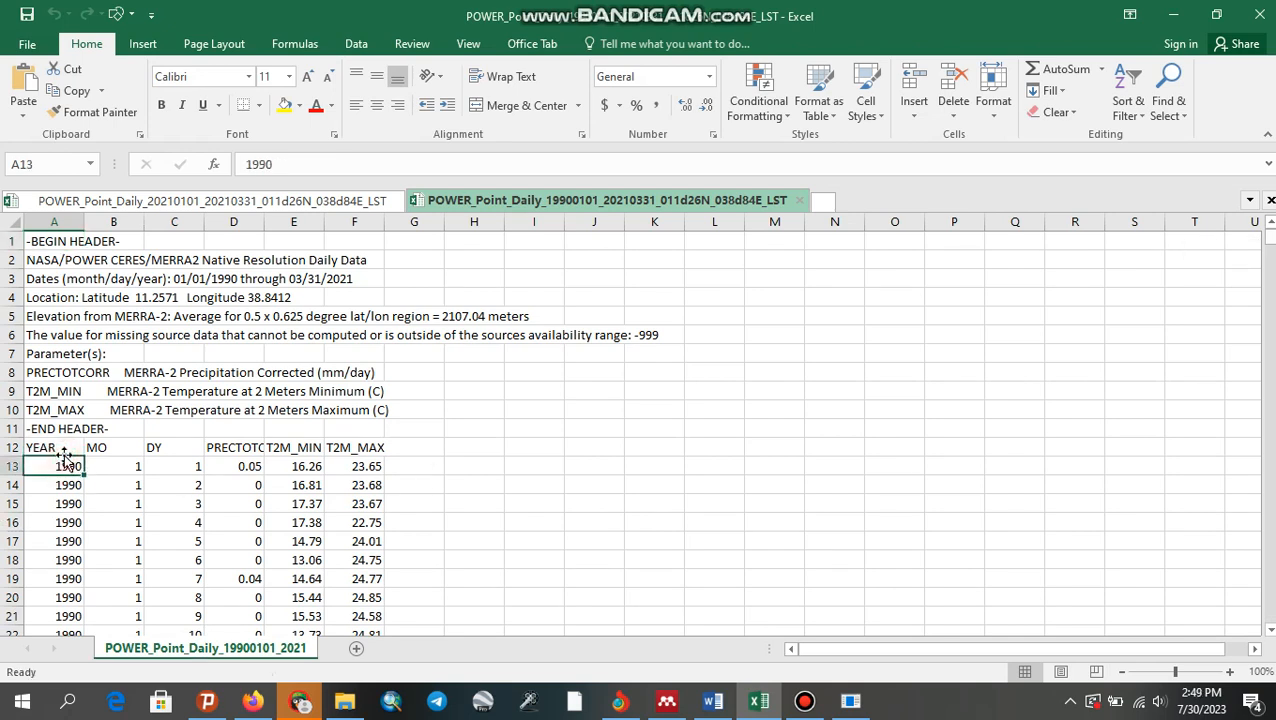
pyautogui.press('Right')
pyautogui.press('Right')
pyautogui.press('Right')
pyautogui.press('Right')
pyautogui.press('Right')
pyautogui.press('Right')
pyautogui.press('Right')
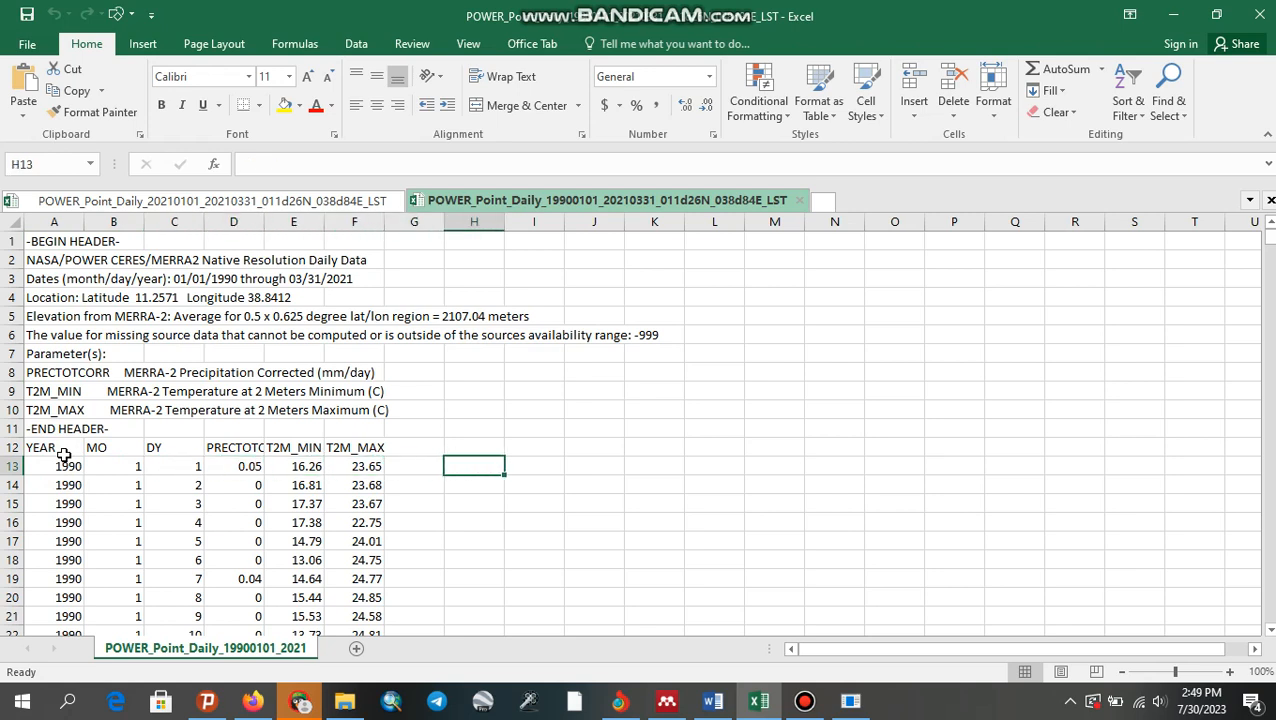
pyautogui.press('Left')
pyautogui.press('Left')
pyautogui.press('Left')
pyautogui.press('Left')
pyautogui.press('Left')
pyautogui.press('Left')
pyautogui.press('Left')
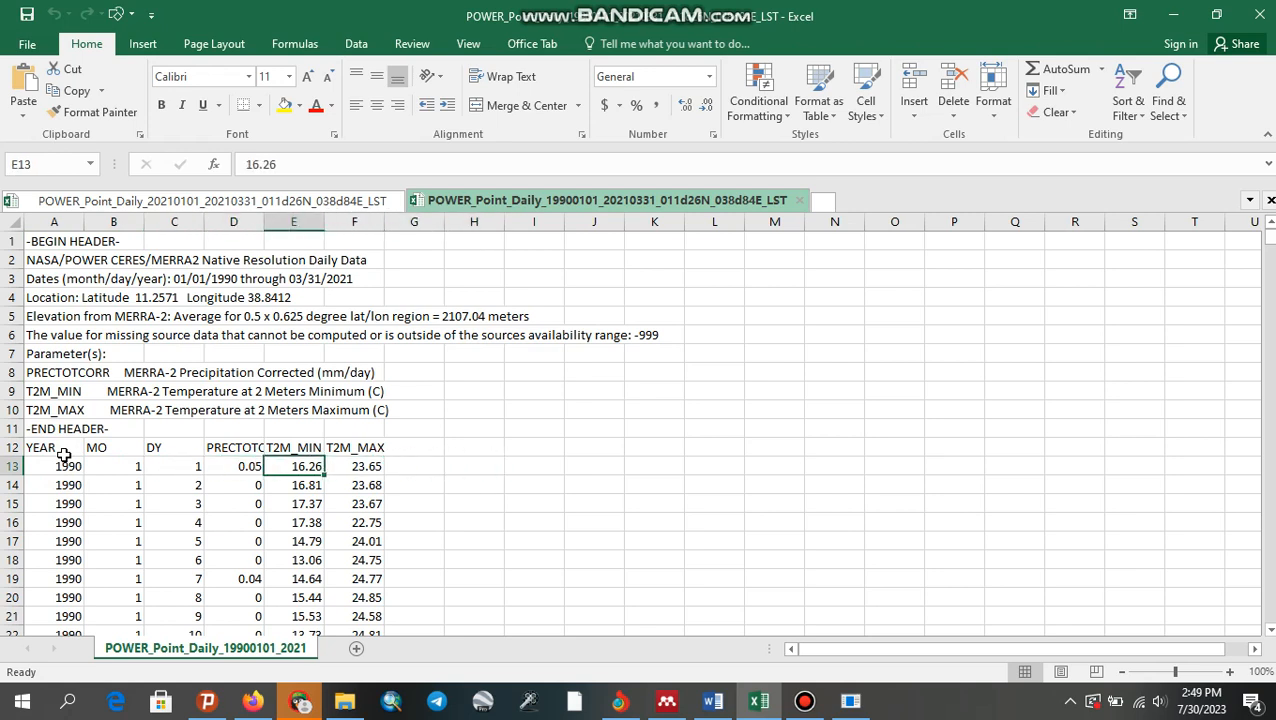
# Step: Examine the 1990 daily precipitation and minimum/maximum temperature records row by row from January through July
pyautogui.press('Down')
pyautogui.press('Down')
pyautogui.press('Down')
pyautogui.press('Down')
pyautogui.press('Down')
pyautogui.press('Down')
pyautogui.press('Down')
pyautogui.press('Down')
pyautogui.press('Down')
pyautogui.press('Down')
pyautogui.press('Down')
pyautogui.press('Down')
pyautogui.press('Down')
pyautogui.press('Down')
pyautogui.press('Down')
pyautogui.press('Down')
pyautogui.press('Down')
pyautogui.press('Down')
pyautogui.press('Down')
pyautogui.press('Down')
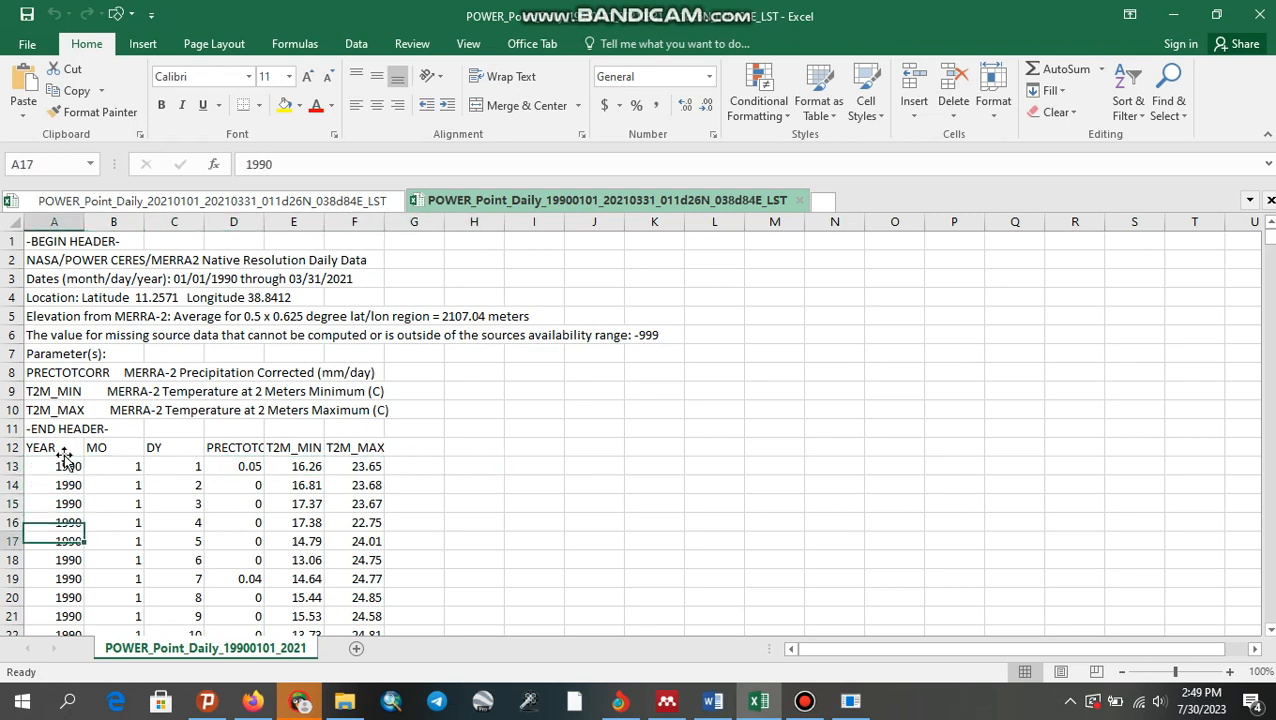
pyautogui.press('Down')
pyautogui.press('Down')
pyautogui.press('Down')
pyautogui.press('Down')
pyautogui.press('Down')
pyautogui.press('Down')
pyautogui.press('Down')
pyautogui.press('Down')
pyautogui.press('Down')
pyautogui.press('Down')
pyautogui.press('Down')
pyautogui.press('Down')
pyautogui.press('Down')
pyautogui.press('Down')
pyautogui.press('Down')
pyautogui.press('Down')
pyautogui.press('Down')
pyautogui.press('Down')
pyautogui.press('Down')
pyautogui.press('Down')
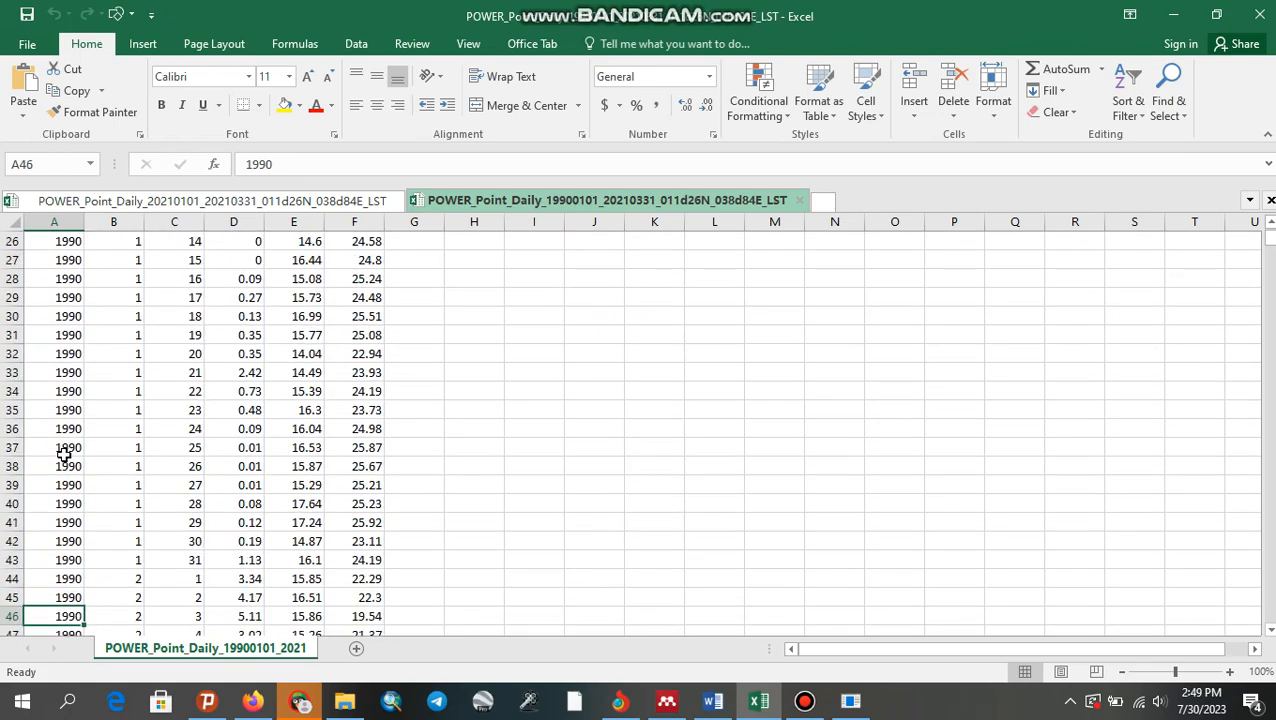
pyautogui.press('Down')
pyautogui.press('Down')
pyautogui.press('Down')
pyautogui.press('Down')
pyautogui.press('Down')
pyautogui.press('Down')
pyautogui.press('Down')
pyautogui.press('Down')
pyautogui.press('Down')
pyautogui.press('Down')
pyautogui.press('Down')
pyautogui.press('Down')
pyautogui.press('Down')
pyautogui.press('Down')
pyautogui.press('Down')
pyautogui.press('Down')
pyautogui.press('Down')
pyautogui.press('Down')
pyautogui.press('Down')
pyautogui.press('Down')
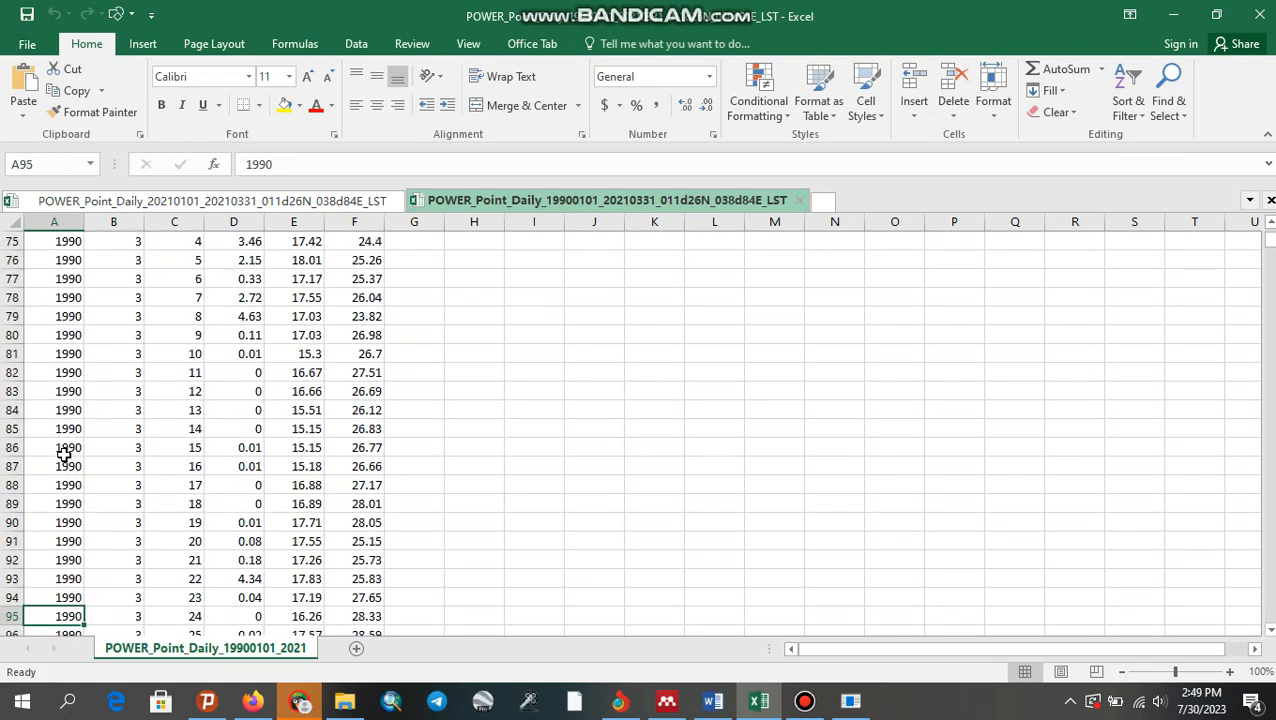
pyautogui.press('Down')
pyautogui.press('Down')
pyautogui.press('Down')
pyautogui.press('Down')
pyautogui.press('Down')
pyautogui.press('Down')
pyautogui.press('Down')
pyautogui.press('Down')
pyautogui.press('Down')
pyautogui.press('Down')
pyautogui.press('Down')
pyautogui.press('Down')
pyautogui.press('Down')
pyautogui.press('Down')
pyautogui.press('Down')
pyautogui.press('Down')
pyautogui.press('Down')
pyautogui.press('Down')
pyautogui.press('Down')
pyautogui.press('Down')
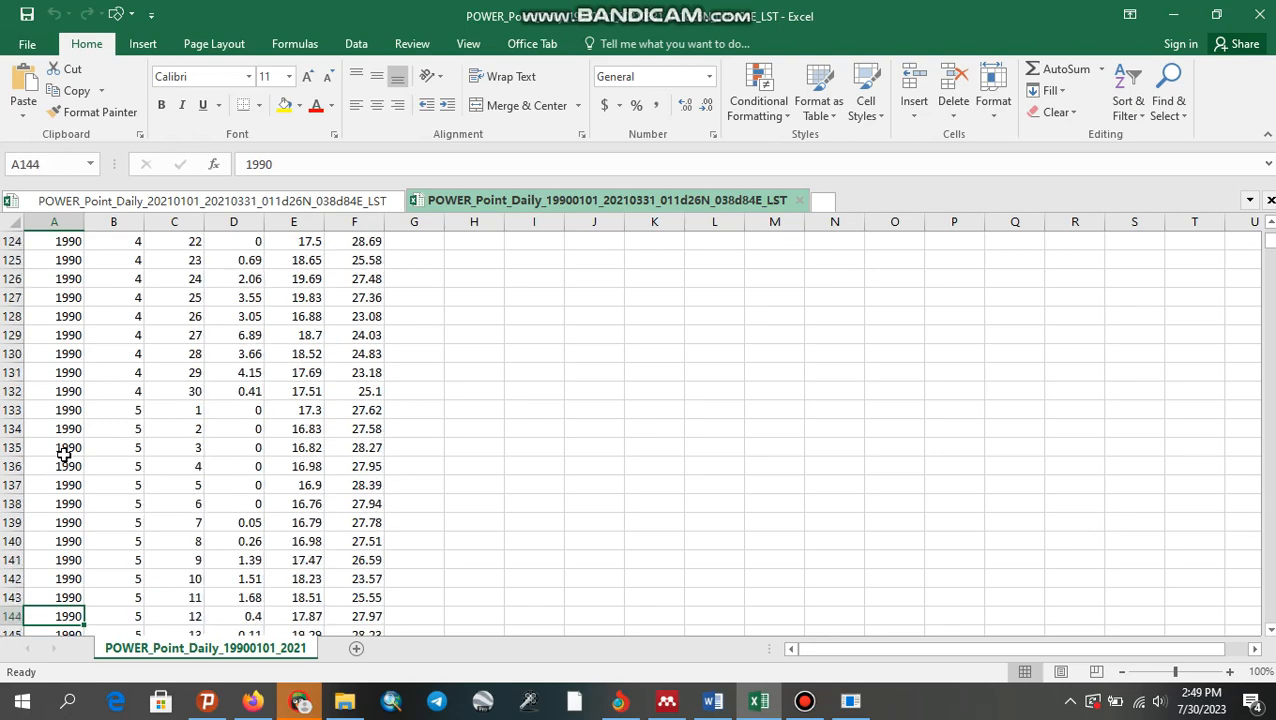
pyautogui.press('Down')
pyautogui.press('Down')
pyautogui.press('Down')
pyautogui.press('Down')
pyautogui.press('Down')
pyautogui.press('Down')
pyautogui.press('Down')
pyautogui.press('Down')
pyautogui.press('Down')
pyautogui.press('Down')
pyautogui.press('Down')
pyautogui.press('Down')
pyautogui.press('Down')
pyautogui.press('Down')
pyautogui.press('Down')
pyautogui.press('Down')
pyautogui.press('Down')
pyautogui.press('Down')
pyautogui.press('Down')
pyautogui.press('Down')
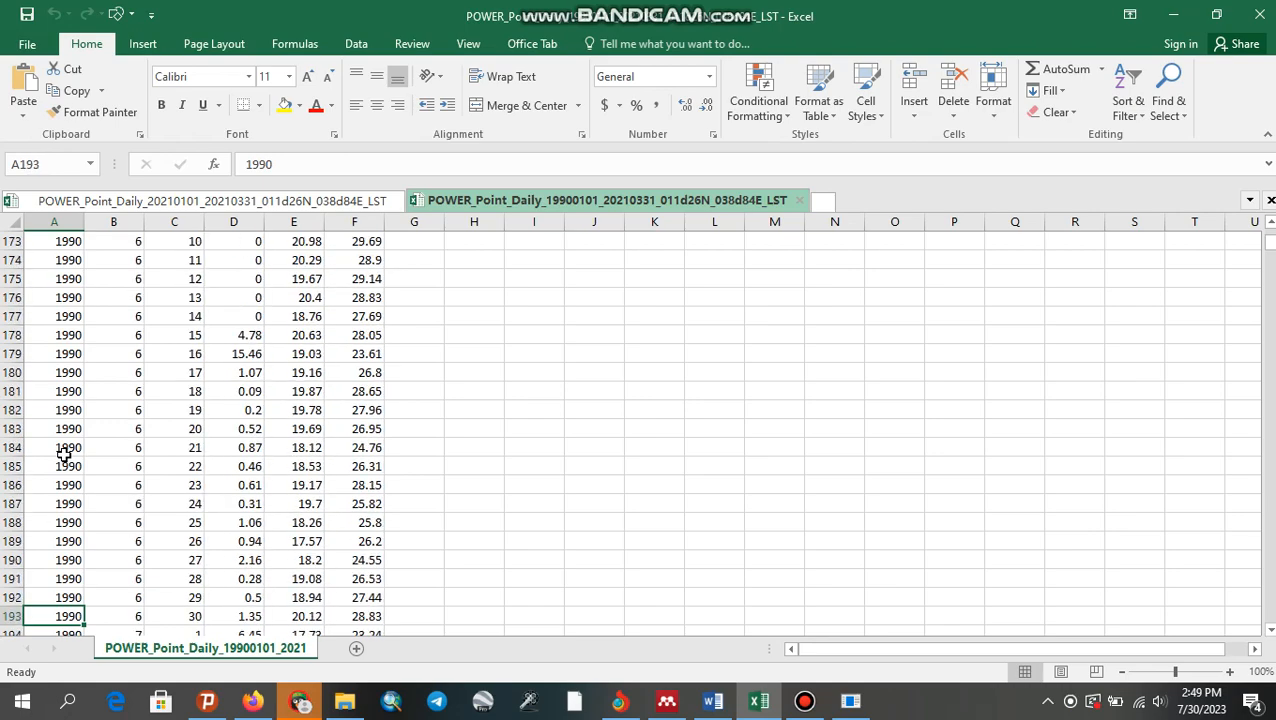
pyautogui.press('Down')
pyautogui.press('Down')
pyautogui.press('Down')
pyautogui.press('Down')
pyautogui.press('Down')
pyautogui.press('Down')
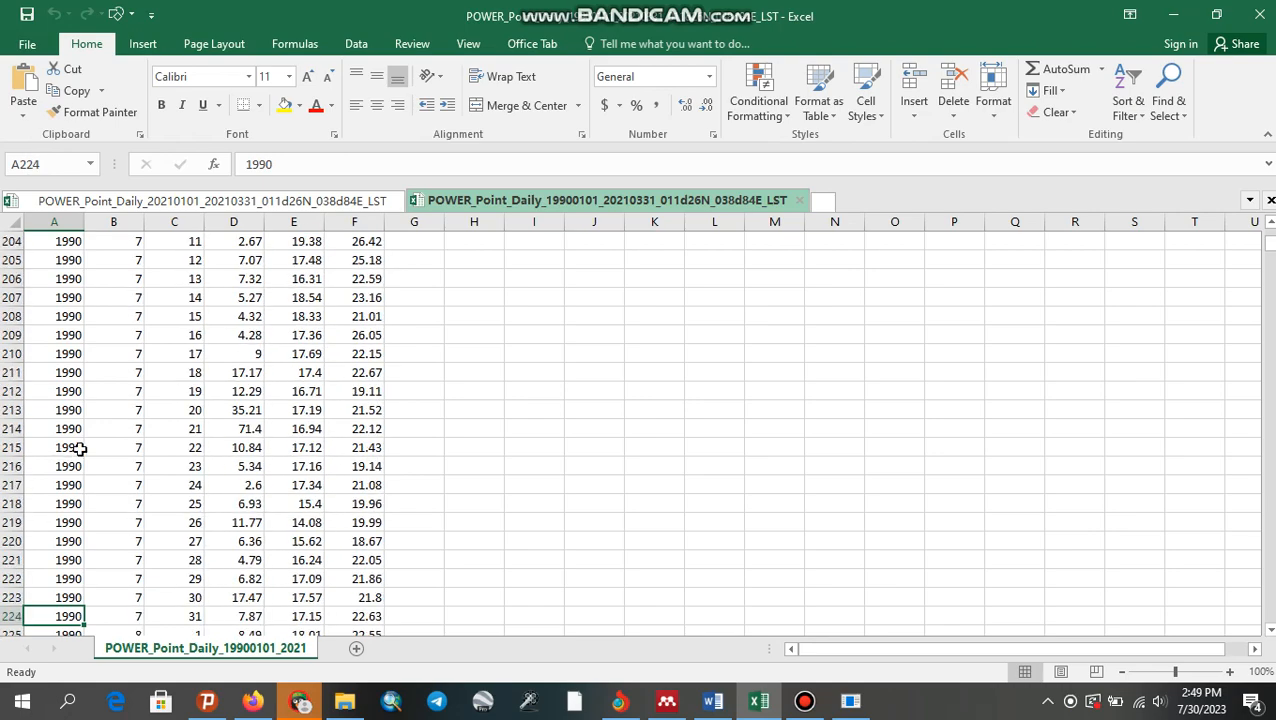
# Step: Go to the end of the daily records and select the year of the last record, cell A11425
pyautogui.moveTo(1271, 247); pyautogui.dragTo(1268, 628)
pyautogui.moveTo(1266, 692); pyautogui.dragTo(1133, 661)
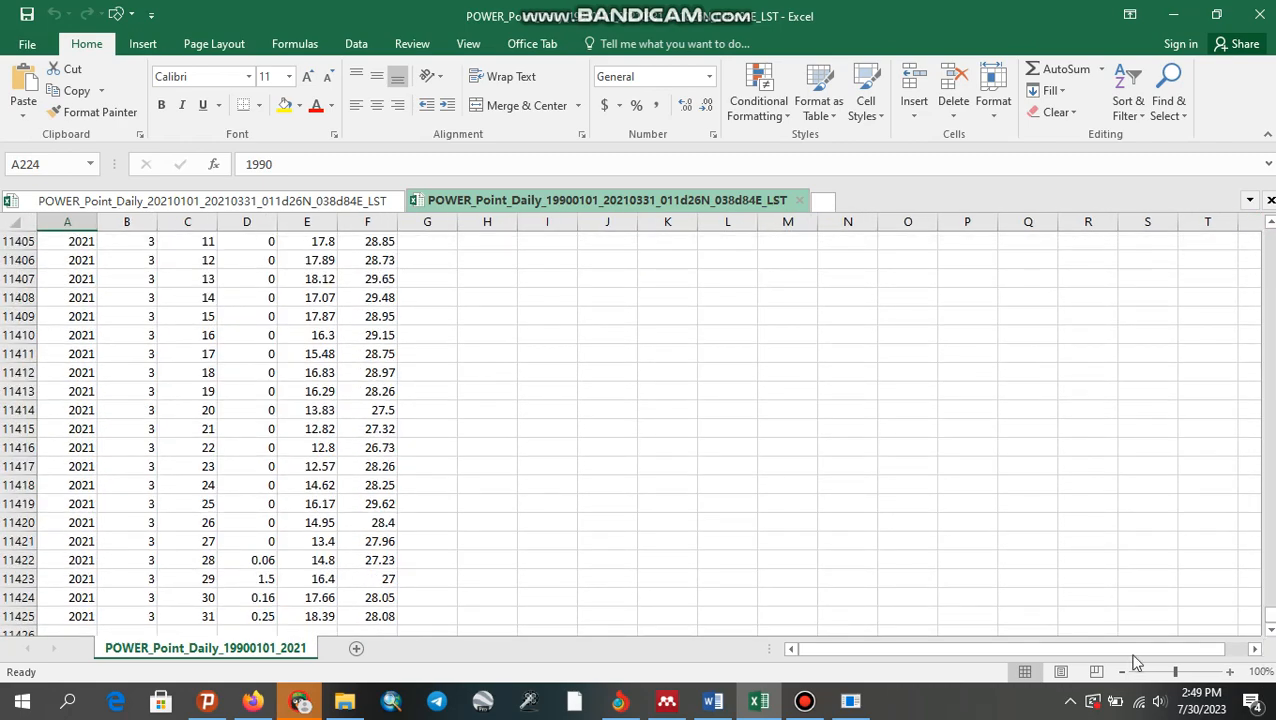
pyautogui.click(88, 620)
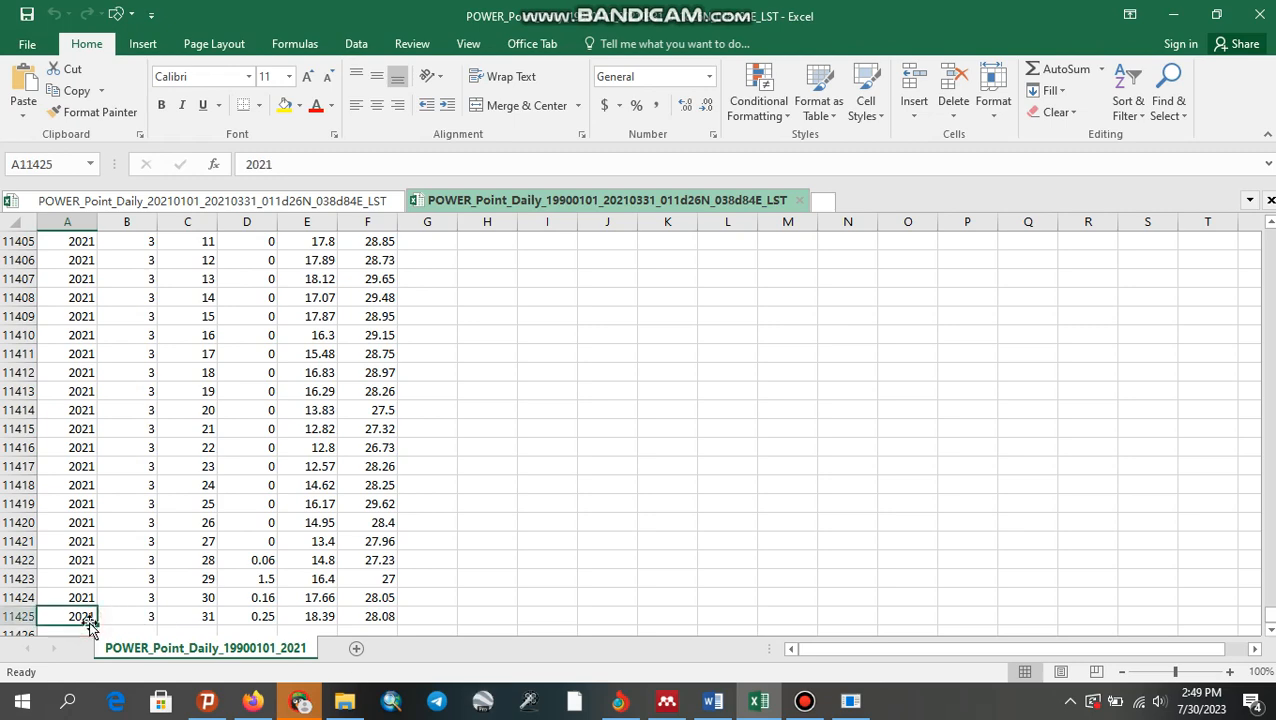
# Step: Switch to the Word document Document1 and review the climate data download instructions from the title down to the final Submit item
pyautogui.click(712, 700)
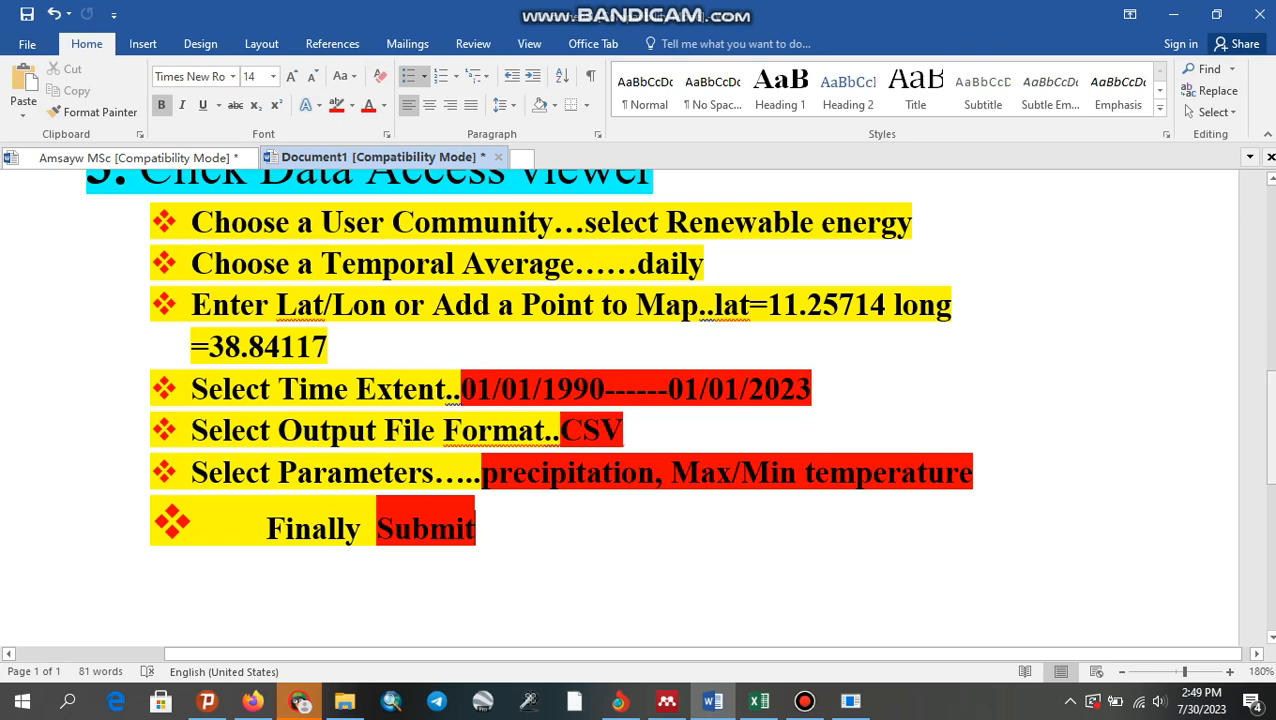
pyautogui.scroll(10, 425, 458)
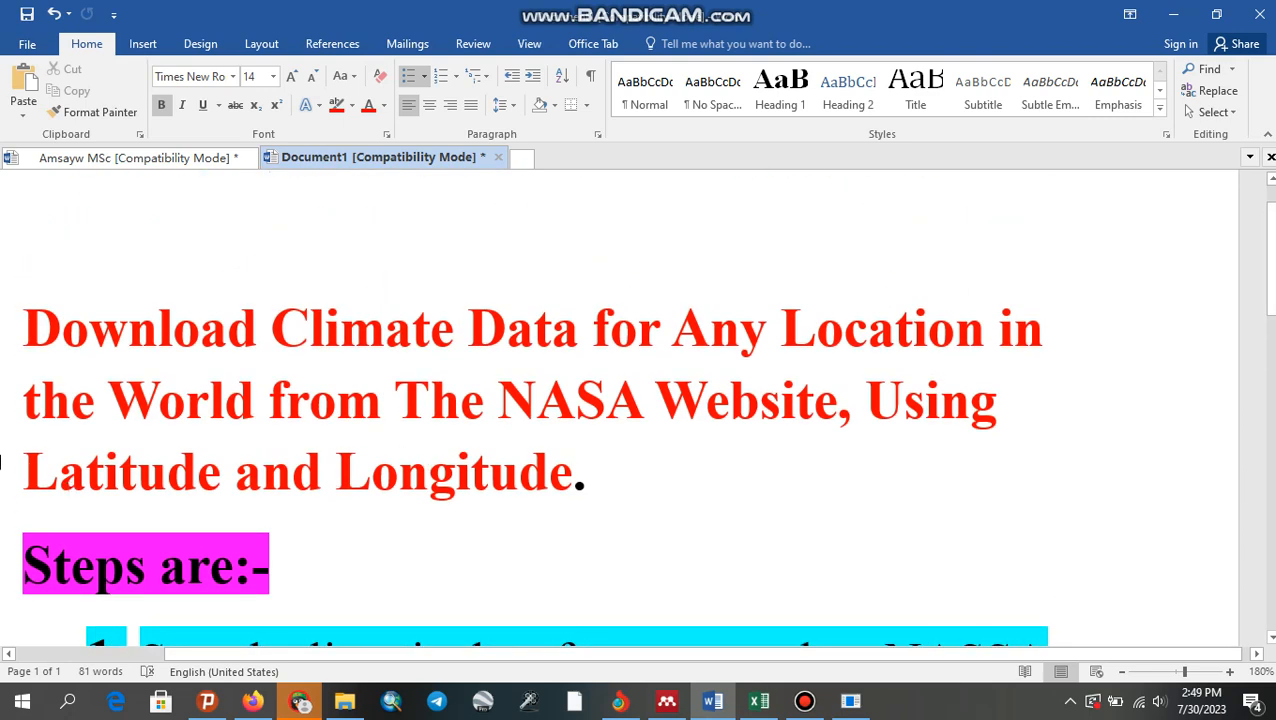
pyautogui.click(30, 341)
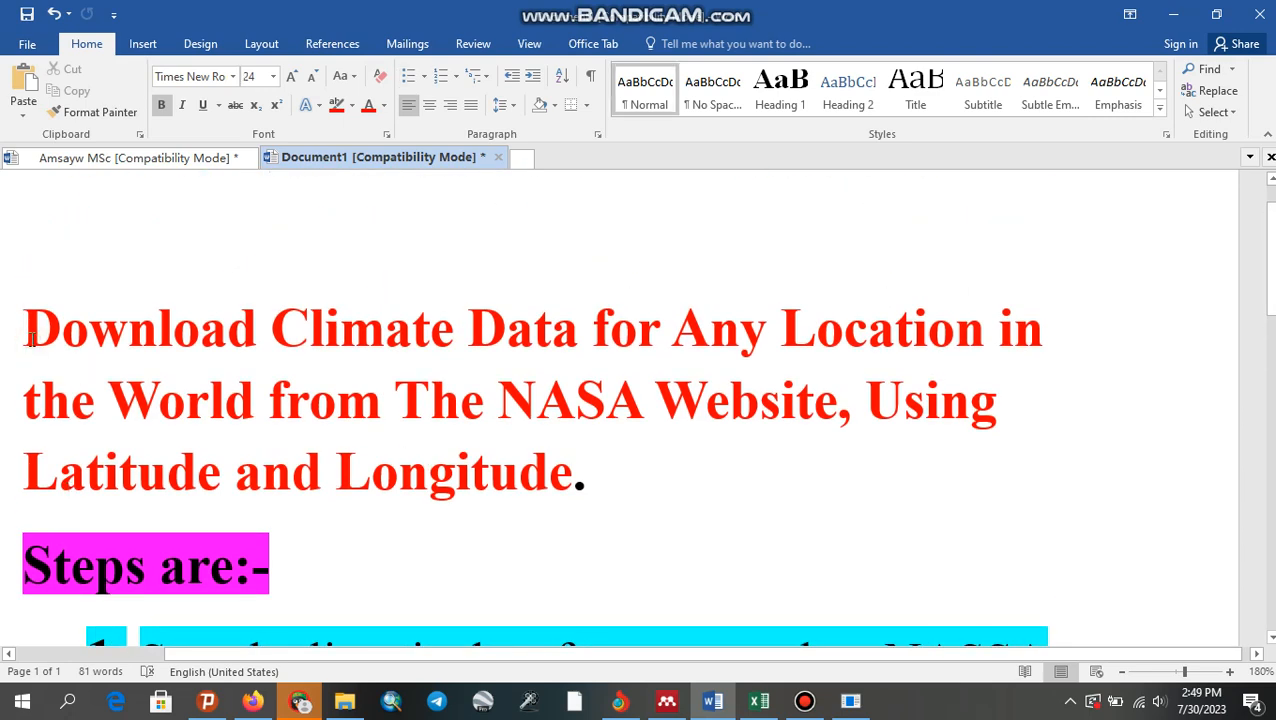
pyautogui.press('Down')
pyautogui.press('Down')
pyautogui.press('Down')
pyautogui.press('Down')
pyautogui.press('Down')
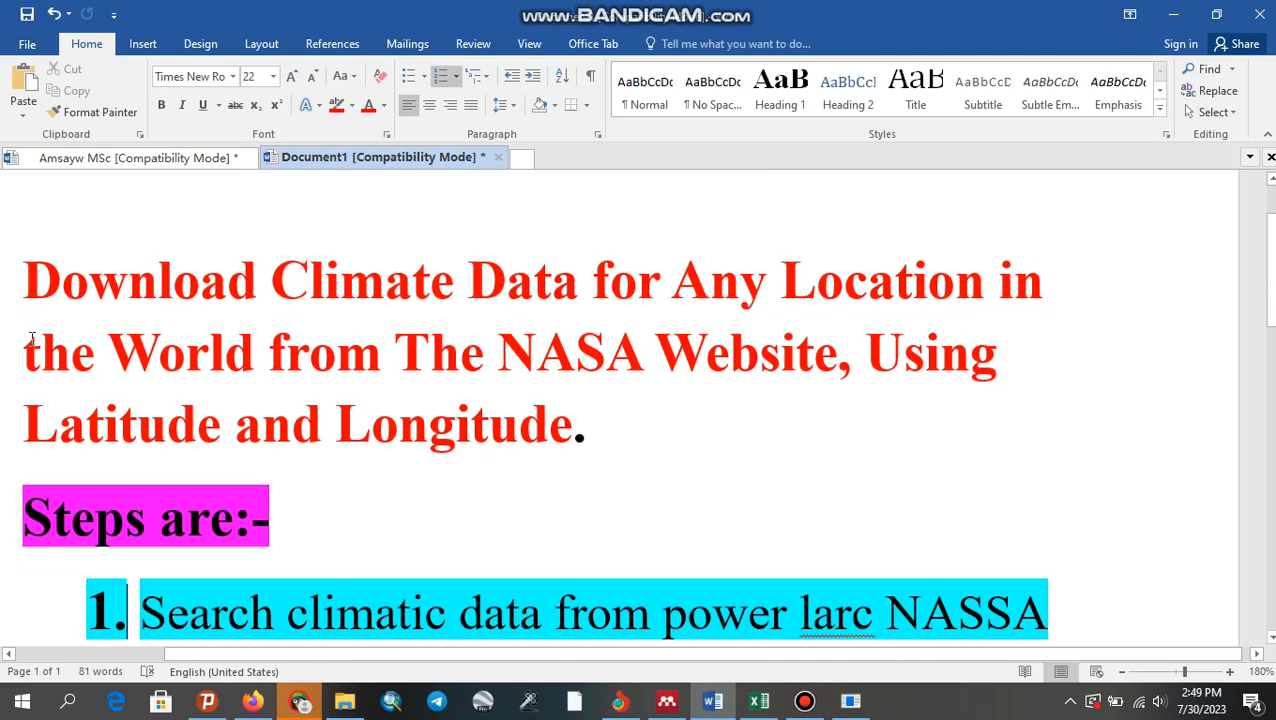
pyautogui.press('Down')
pyautogui.press('Down')
pyautogui.press('Down')
pyautogui.press('Down')
pyautogui.press('Down')
pyautogui.press('Down')
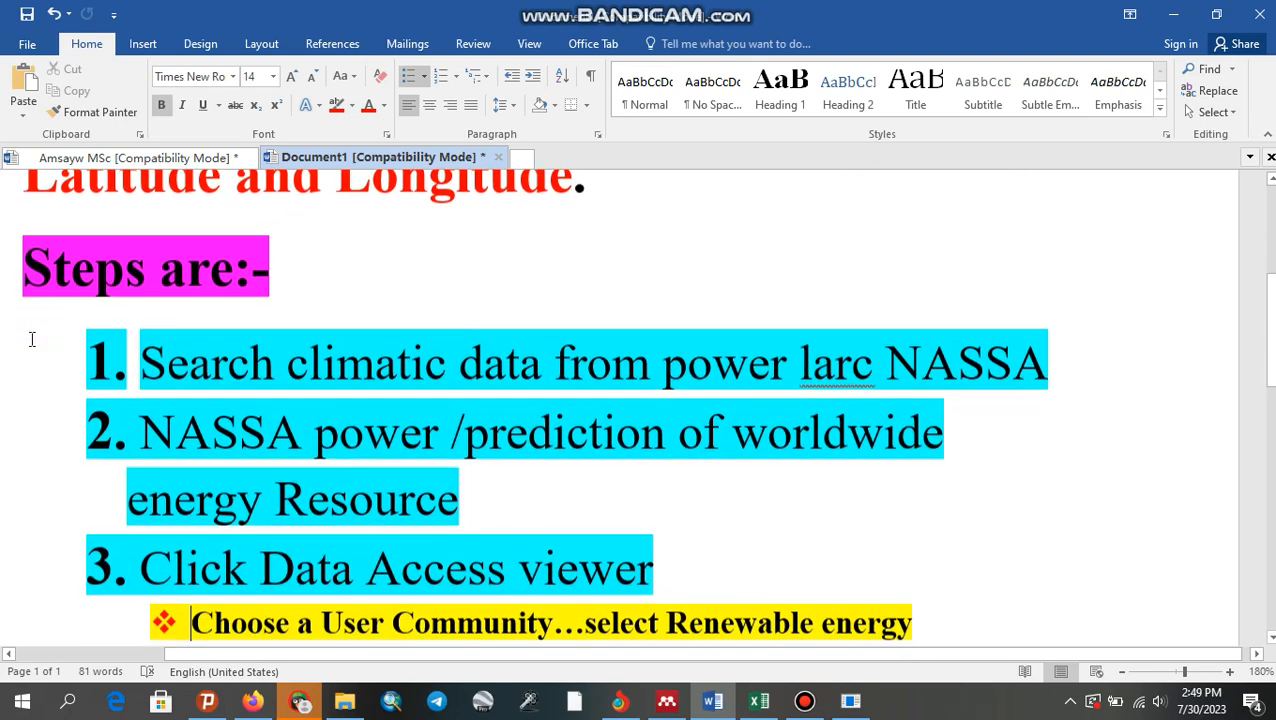
pyautogui.press('Down')
pyautogui.press('Down')
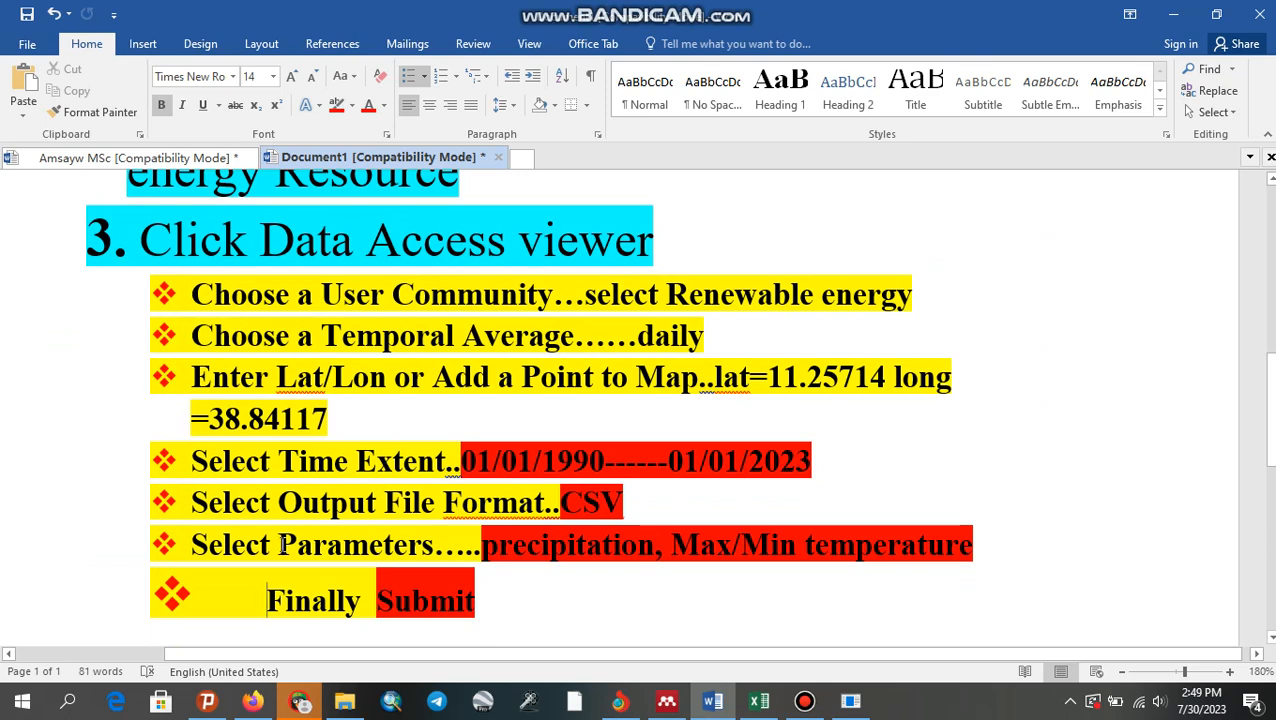
pyautogui.click(805, 700)
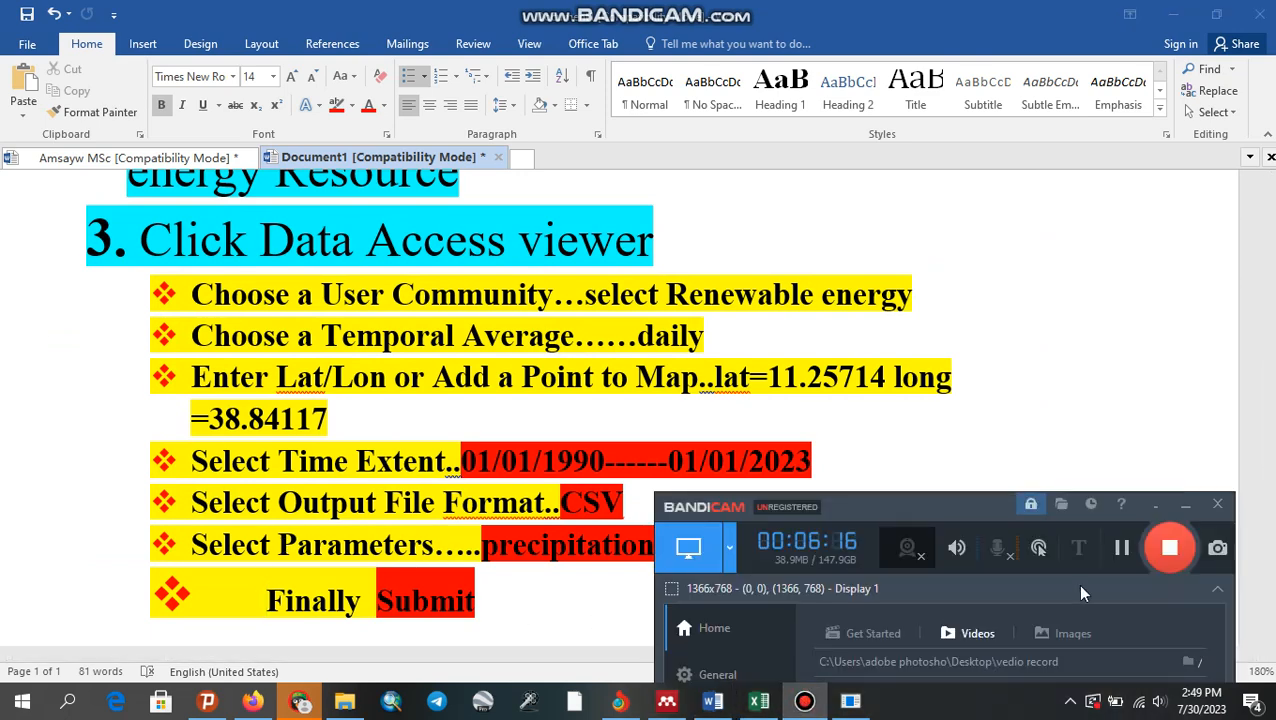